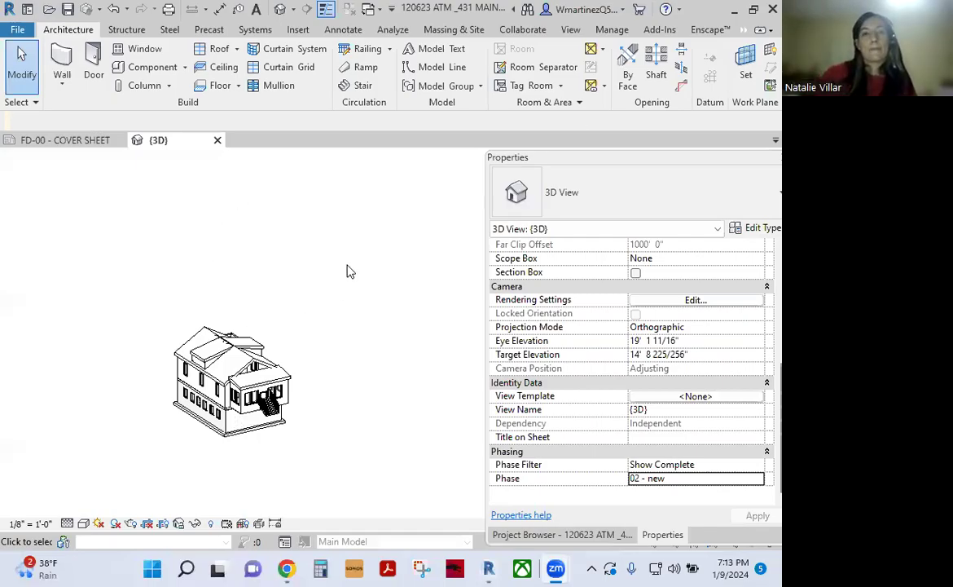
- Orbit and zoom around the house to bring the exterior entry stair into view and select it
mouse_move(355, 336)
middle_mouse_down("shift")
mouse_move(125, 348)
mouse_move(326, 383)
middle_mouse_up("shift")
scroll(201, 420, "up", 2)
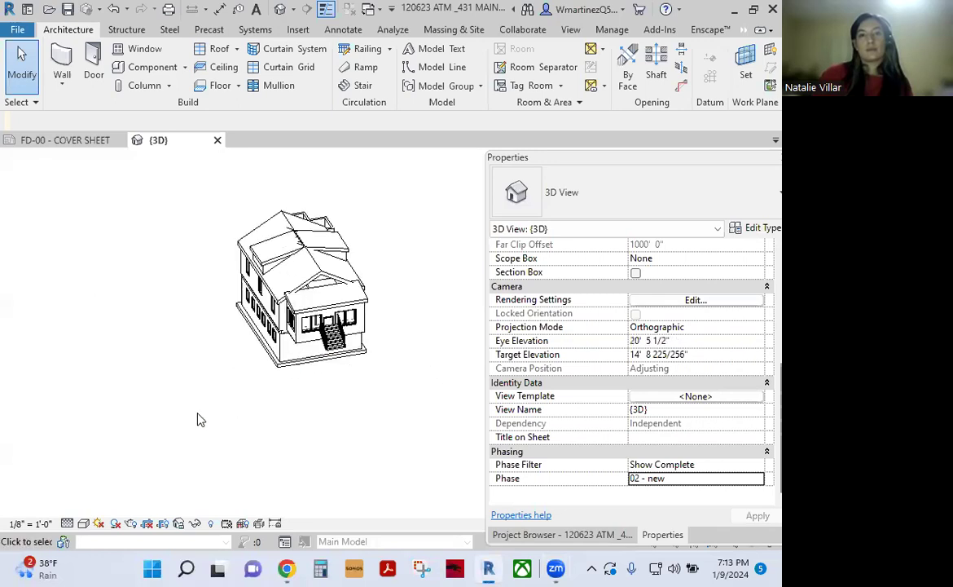
mouse_move(220, 325)
middle_mouse_down("shift")
mouse_move(216, 208)
mouse_move(174, 248)
mouse_move(153, 315)
mouse_move(432, 442)
mouse_move(310, 314)
mouse_move(401, 326)
mouse_move(445, 383)
middle_mouse_up("shift")
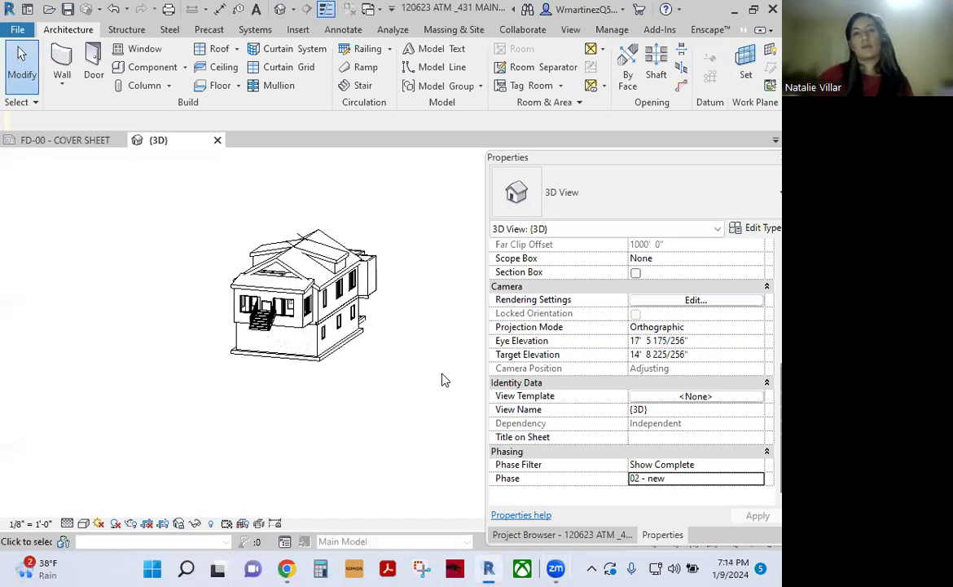
mouse_move(386, 389)
middle_mouse_down("shift")
mouse_move(396, 427)
mouse_move(215, 386)
mouse_move(296, 404)
middle_mouse_up("shift")
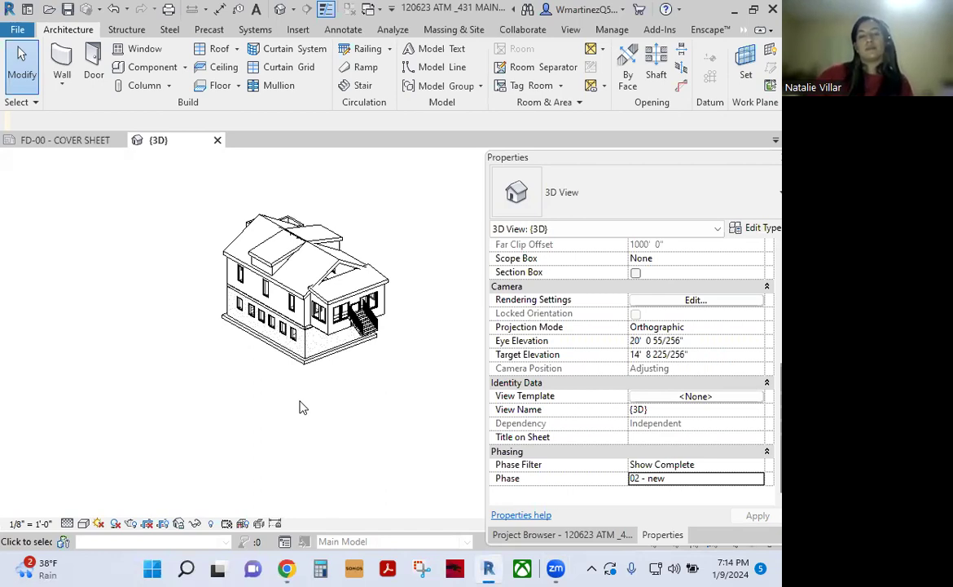
scroll(238, 220, "up", 1)
scroll(269, 245, "up", 1)
scroll(294, 265, "up", 1)
scroll(326, 309, "up", 1)
mouse_move(408, 408)
middle_mouse_down()
mouse_move(304, 359)
mouse_move(334, 359)
mouse_move(400, 319)
middle_mouse_up()
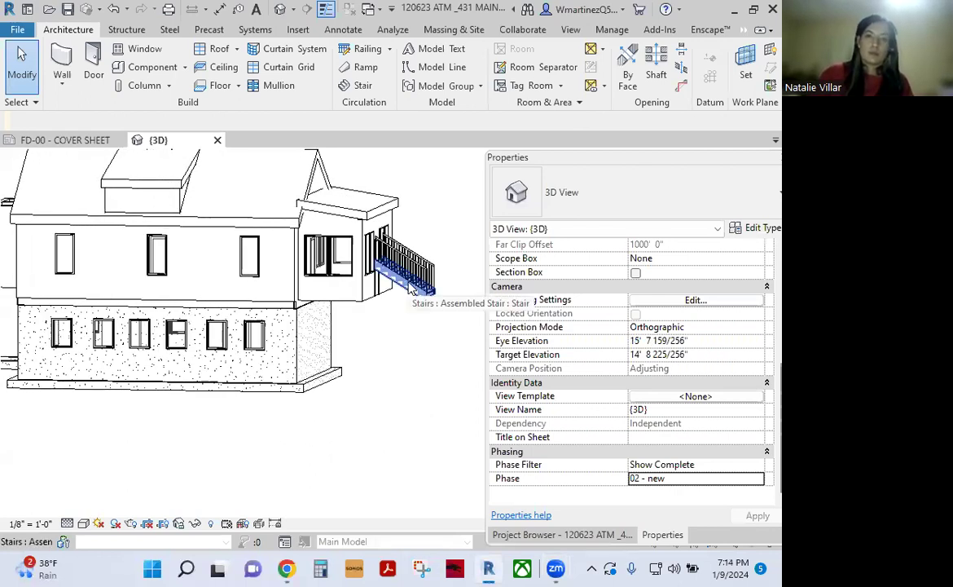
left_click(410, 290)
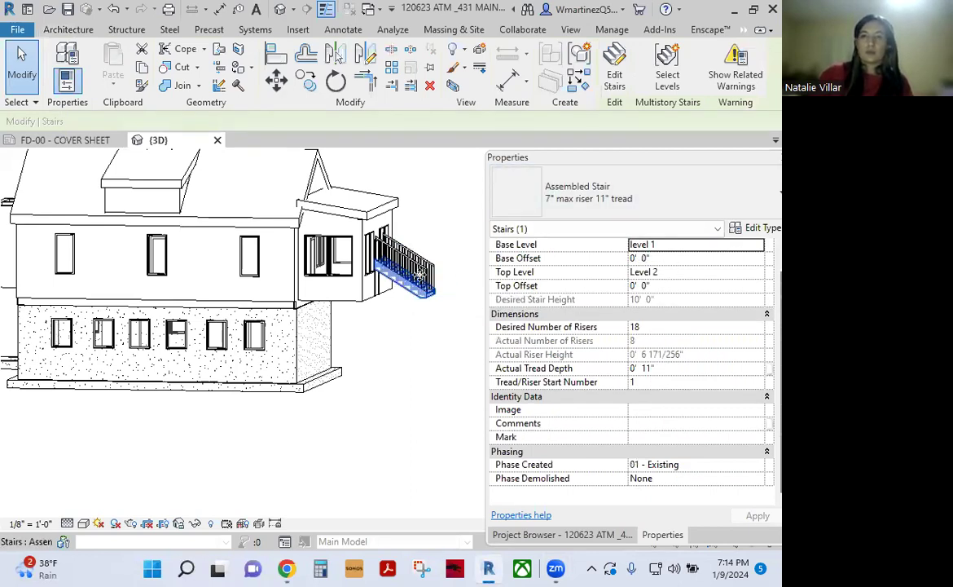
- Keep the stair base at level 1, set its Top Level to level 1, and apply
left_click(756, 274)
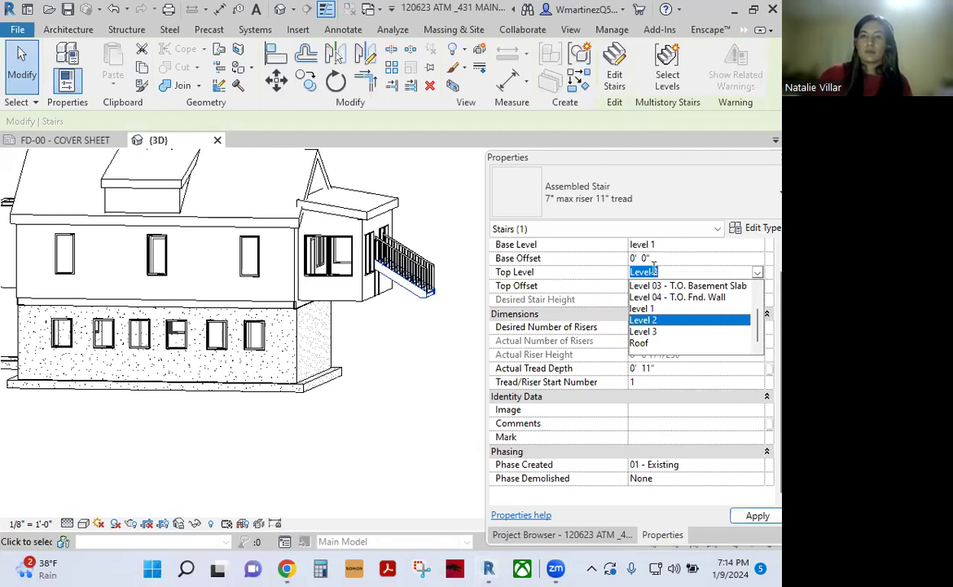
left_click(697, 243)
left_click(733, 244)
left_click(758, 249)
left_click(758, 249)
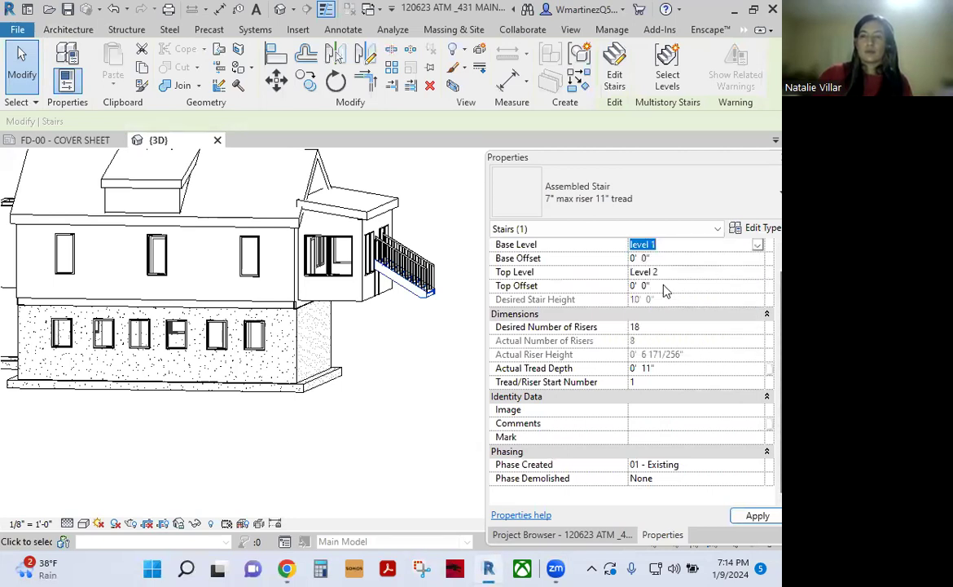
left_click(757, 275)
left_click(757, 274)
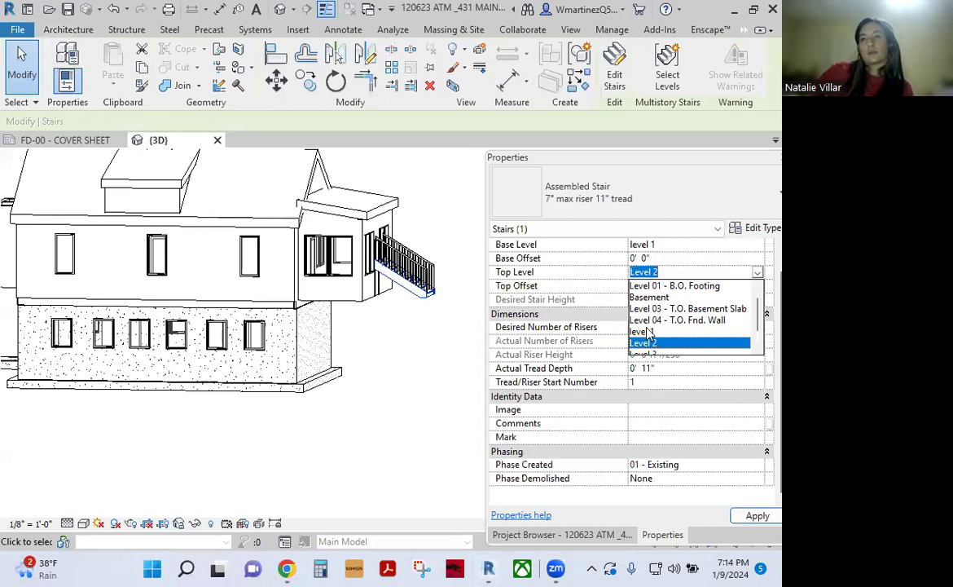
left_click(645, 331)
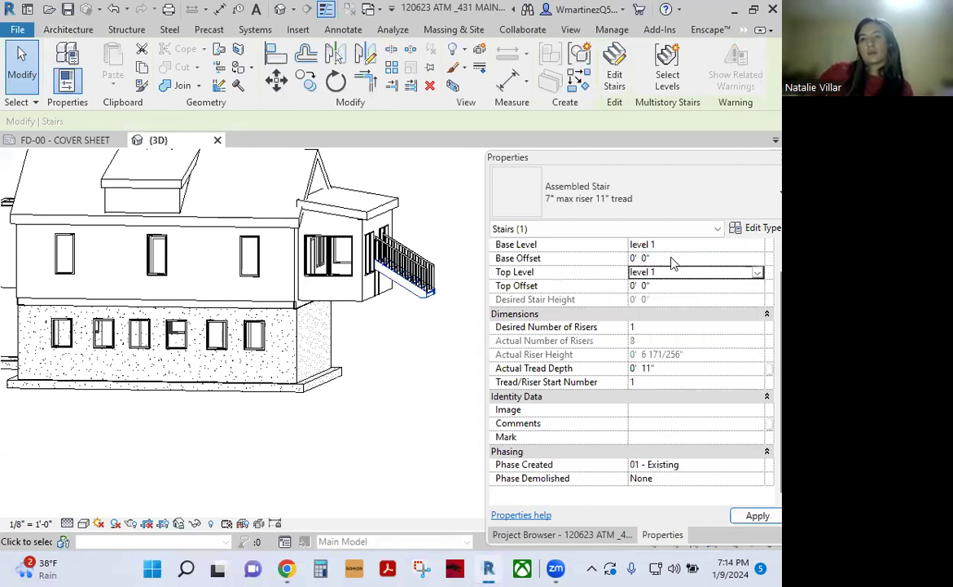
left_click(672, 258)
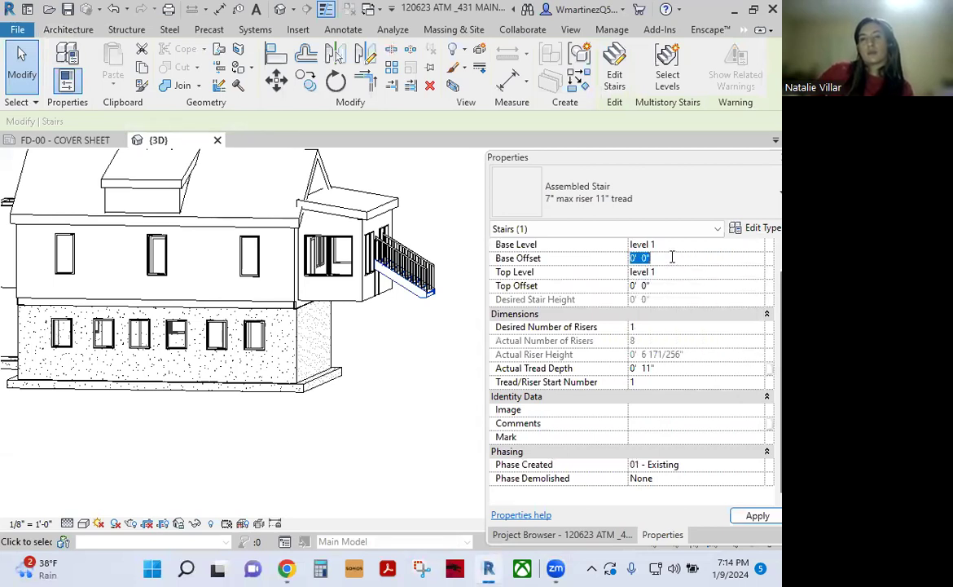
left_click(731, 405)
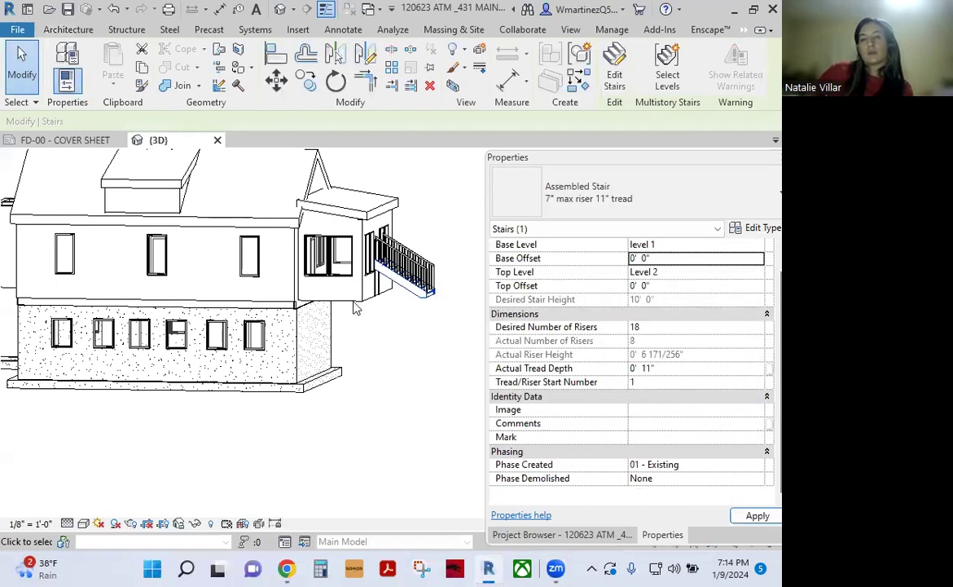
- Set the stair's Base Offset to -4' 1" with top at level 1, apply, and deselect
middle_click_drag(355, 308, 287, 404, "shift")
scroll(372, 315, "up", 5)
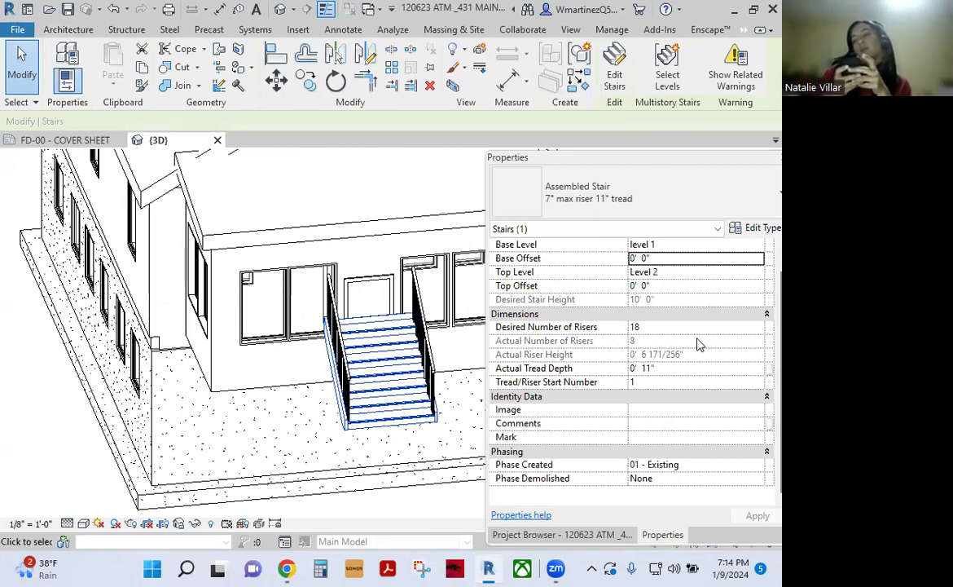
left_click(682, 259)
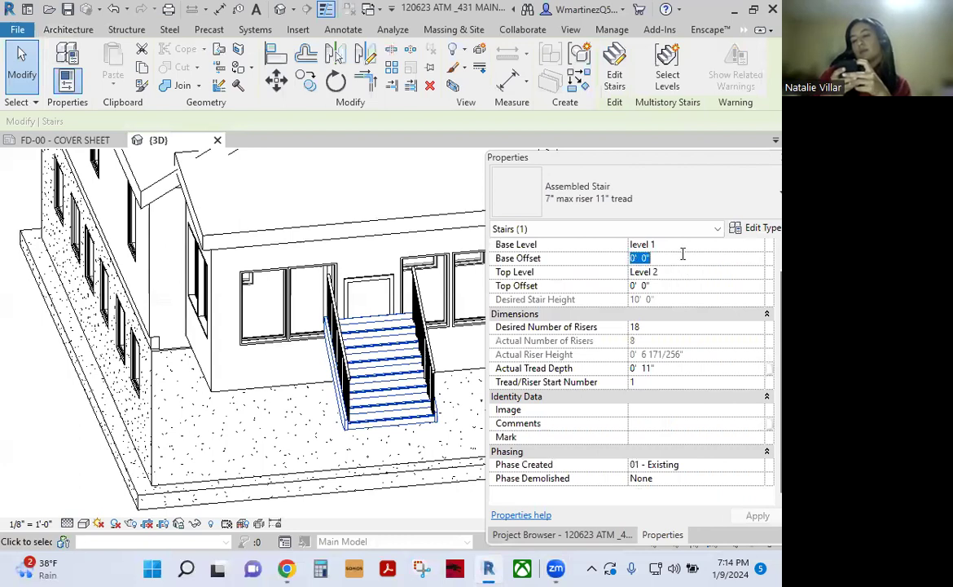
left_click(758, 272)
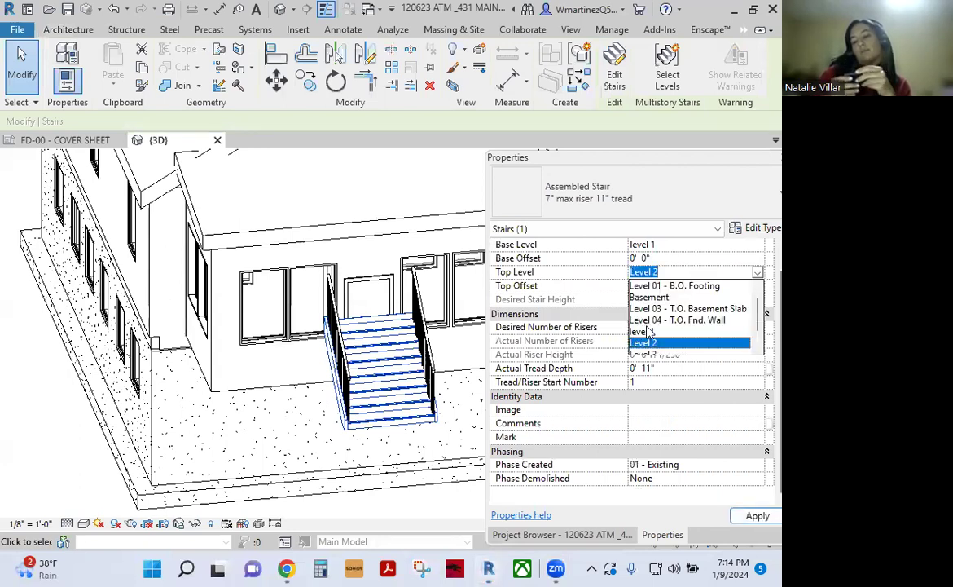
left_click(644, 332)
left_click(665, 259)
type("-49")
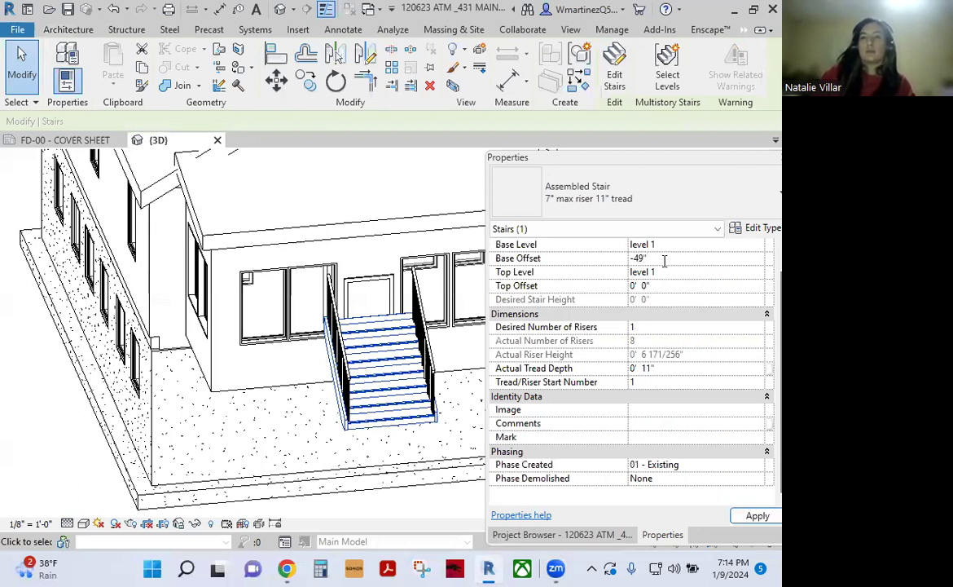
key("Return")
left_click(757, 516)
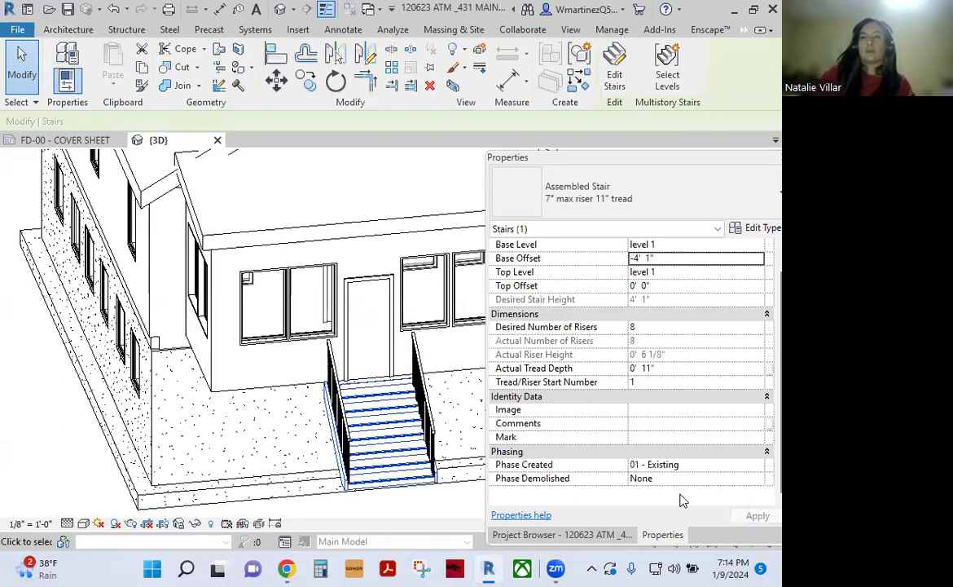
scroll(137, 371, "down", 4)
left_click(281, 471)
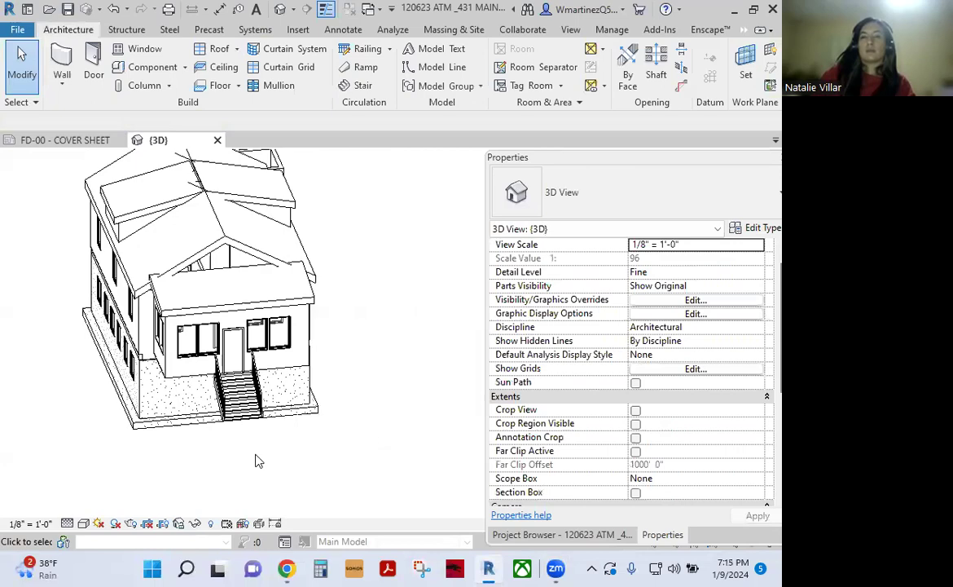
- Orbit to the stair-side front to check the porch stair, deselect it, and show the Massing & Site tools
left_click(240, 424)
mouse_move(240, 423)
middle_mouse_down("shift")
mouse_move(387, 310)
mouse_move(320, 398)
middle_mouse_up("shift")
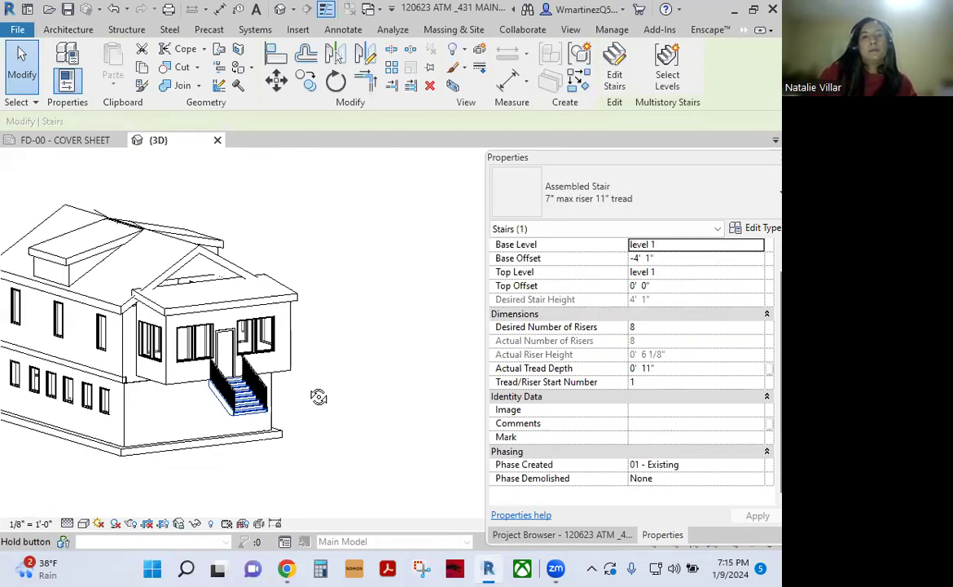
mouse_move(383, 342)
middle_mouse_down("shift")
mouse_move(273, 375)
mouse_move(400, 397)
mouse_move(251, 400)
mouse_move(279, 423)
middle_mouse_up("shift")
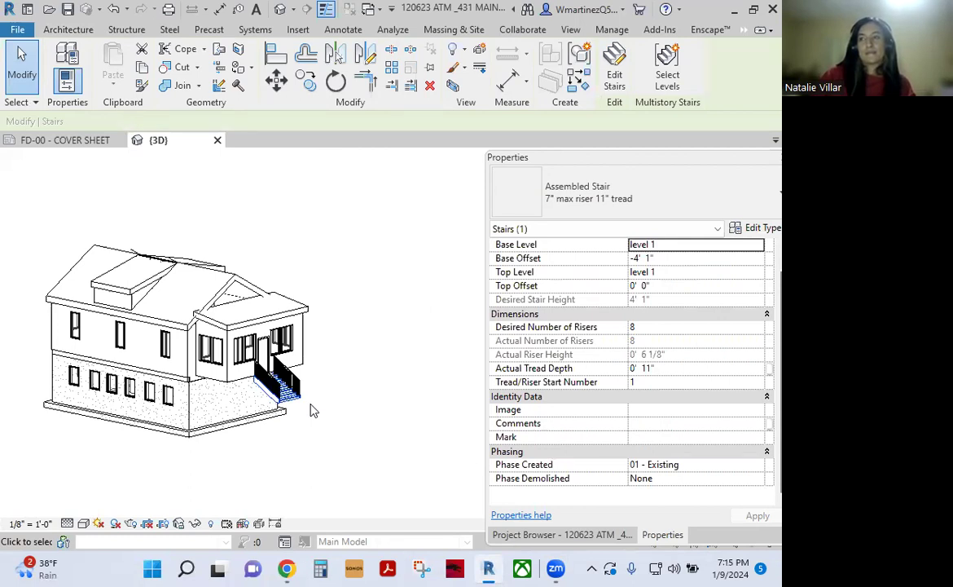
scroll(281, 417, "down", 1)
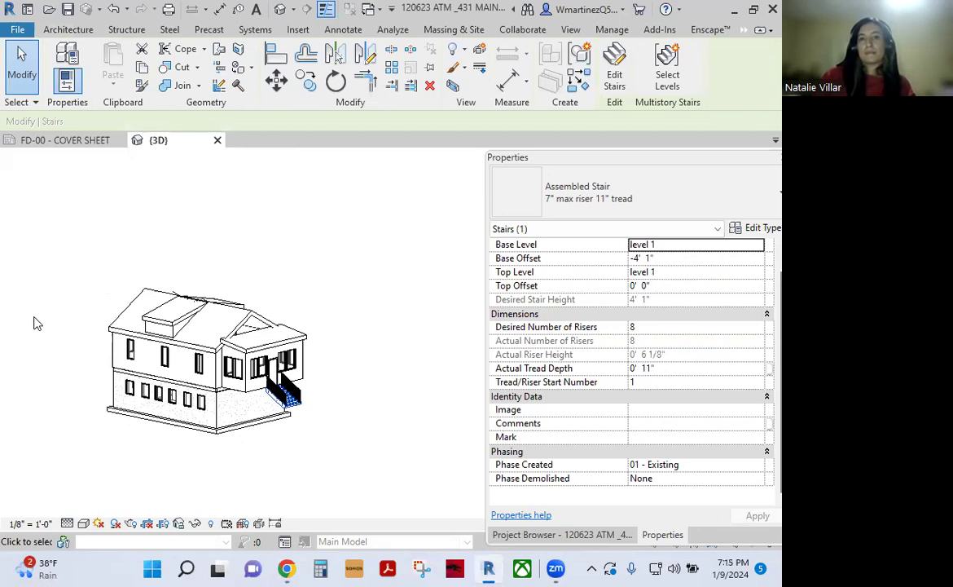
left_click(387, 406)
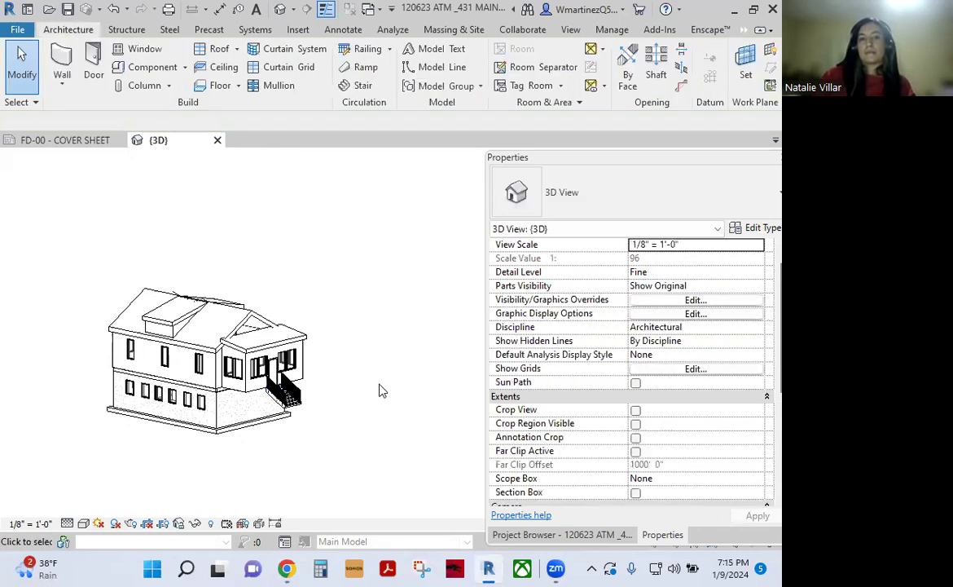
middle_click_drag(356, 321, 403, 320)
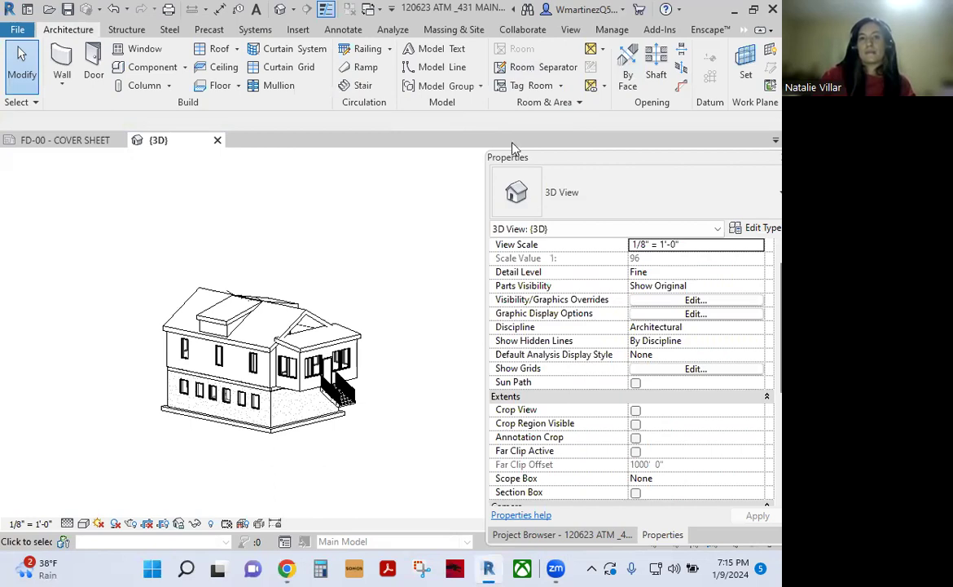
left_click(456, 31)
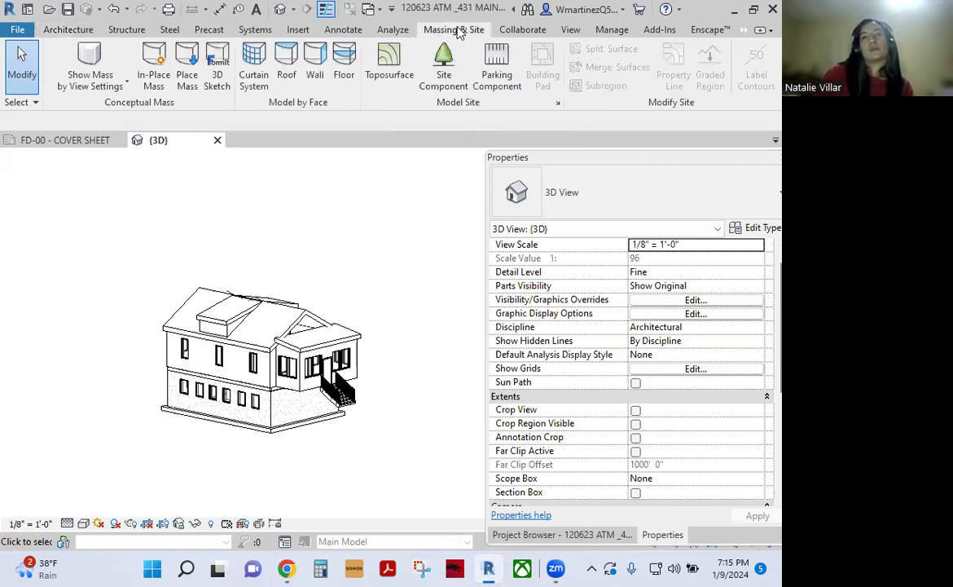
- Start a new toposurface and switch to a top-down view centred on the house
left_click(389, 72)
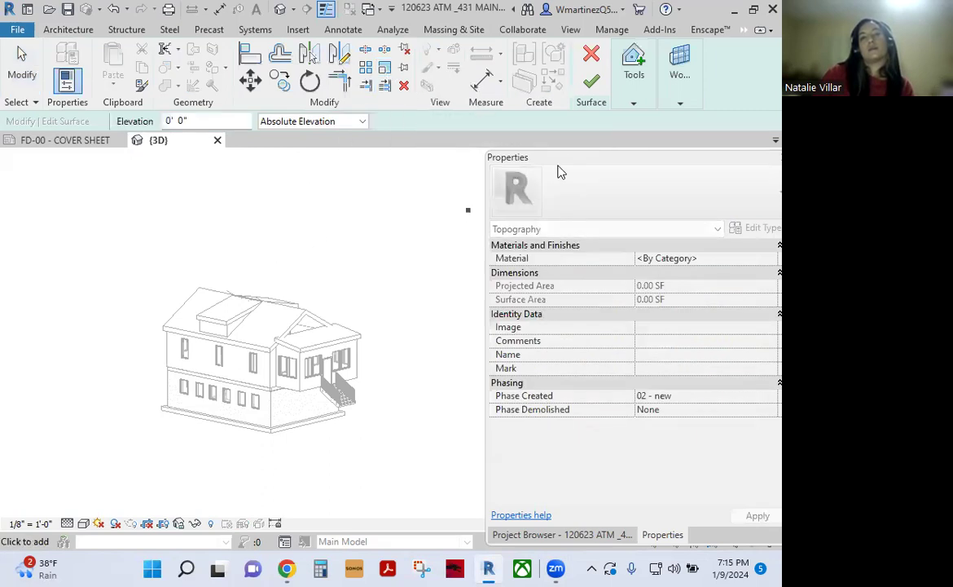
left_click_drag(574, 165, 584, 354)
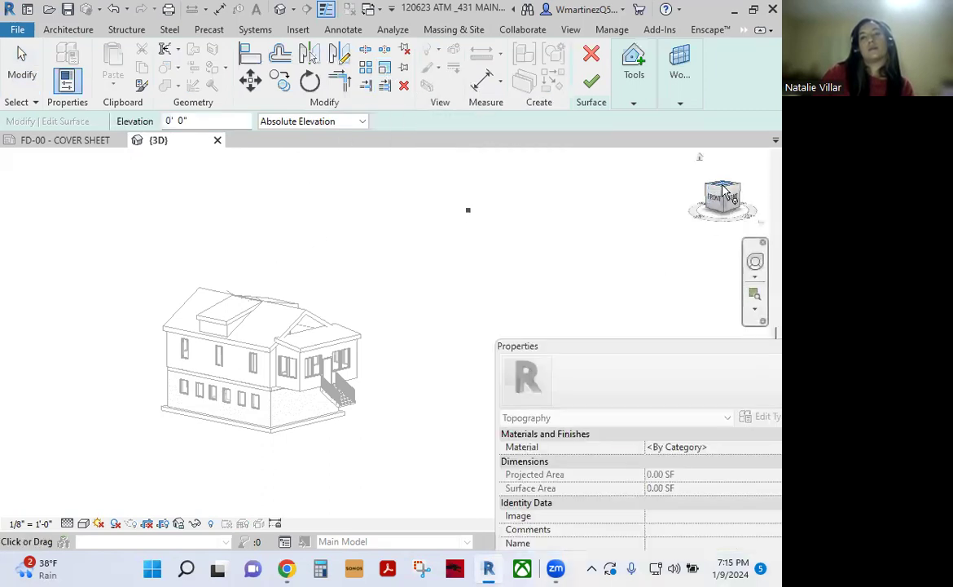
left_click(724, 190)
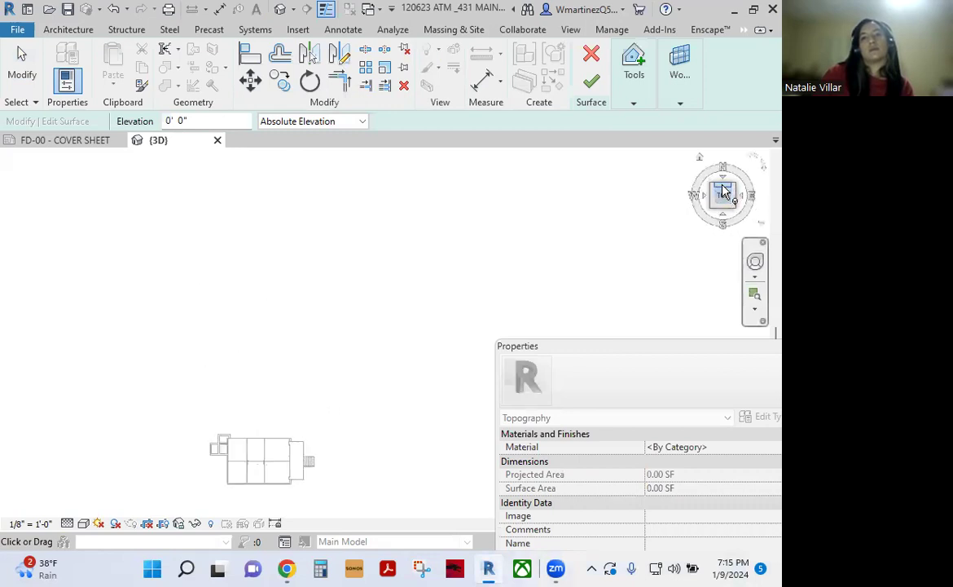
middle_click_drag(321, 425, 204, 374)
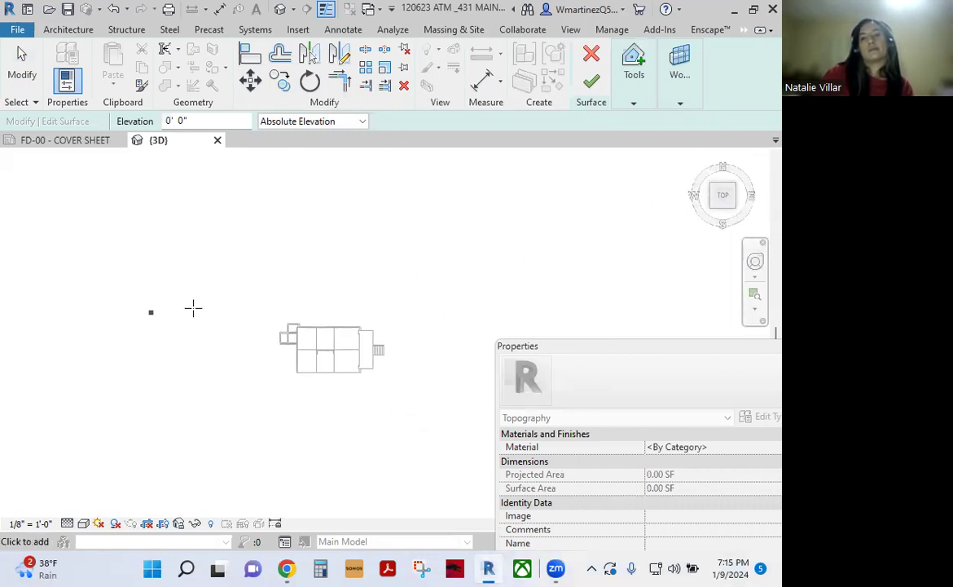
- Set the point elevation to -49 and place seven ground boundary points around the house
left_click(187, 120)
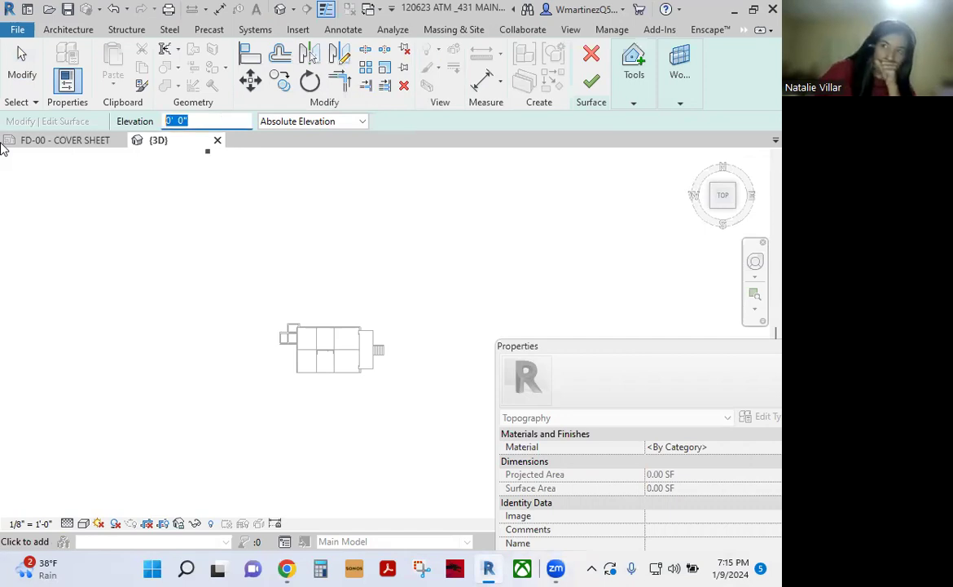
type("-49")
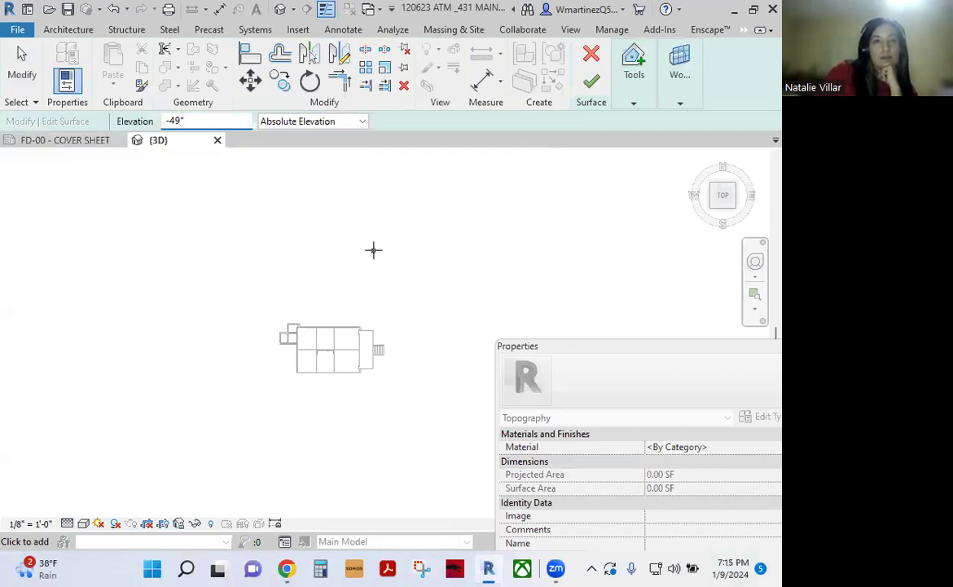
left_click(427, 246)
left_click(294, 247)
left_click(173, 259)
left_click(161, 346)
left_click(193, 433)
left_click(356, 458)
left_click(432, 415)
- Add two points to enlarge the boundary, finish the surface, and orbit to an angled view
left_click(484, 323)
left_click(497, 265)
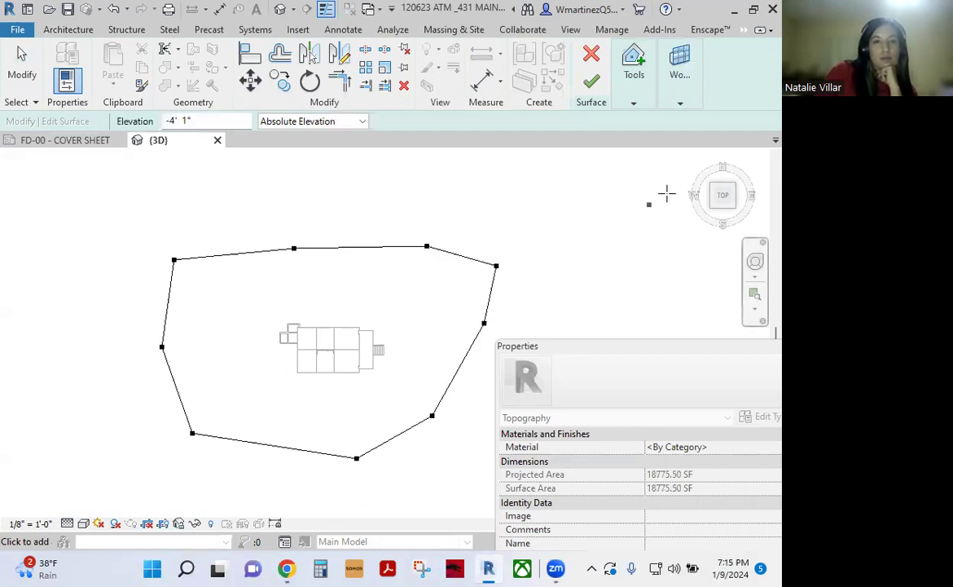
left_click(592, 81)
mouse_move(379, 489)
middle_mouse_down("shift")
mouse_move(228, 437)
mouse_move(188, 404)
mouse_move(234, 436)
mouse_move(223, 404)
mouse_move(287, 305)
mouse_move(408, 294)
mouse_move(530, 256)
mouse_move(364, 272)
mouse_move(469, 240)
mouse_move(366, 313)
mouse_move(405, 255)
mouse_move(245, 332)
mouse_move(258, 262)
mouse_move(234, 313)
mouse_move(170, 345)
middle_mouse_up("shift")
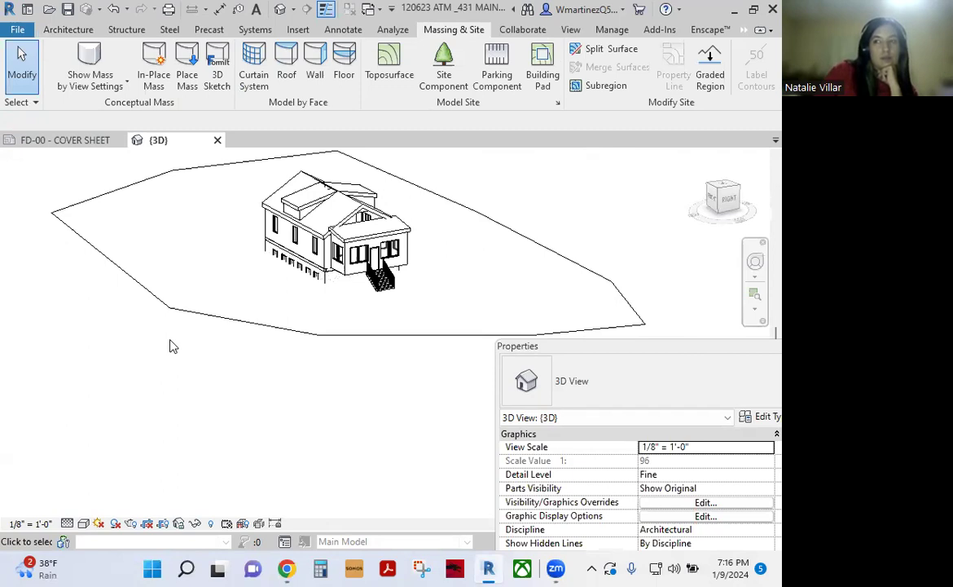
mouse_move(162, 339)
middle_mouse_down("shift")
mouse_move(224, 319)
mouse_move(351, 301)
mouse_move(251, 281)
middle_mouse_up("shift")
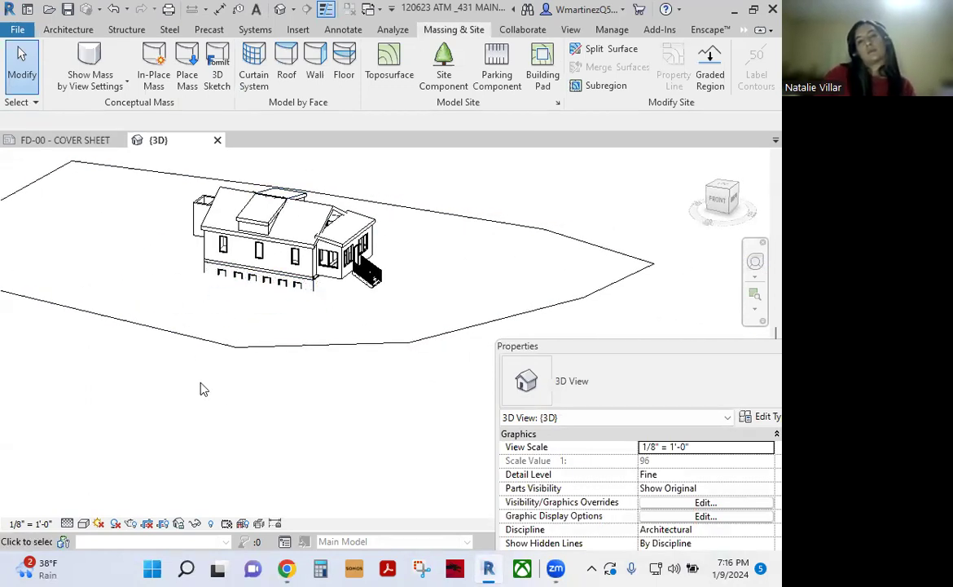
mouse_move(218, 413)
middle_mouse_down("shift")
mouse_move(194, 326)
mouse_move(209, 191)
mouse_move(256, 187)
mouse_move(362, 245)
mouse_move(356, 268)
mouse_move(330, 262)
mouse_move(221, 342)
mouse_move(209, 326)
mouse_move(87, 336)
mouse_move(157, 265)
mouse_move(179, 316)
middle_mouse_up("shift")
left_click(259, 186)
left_click(220, 342)
scroll(220, 343, "down", 2)
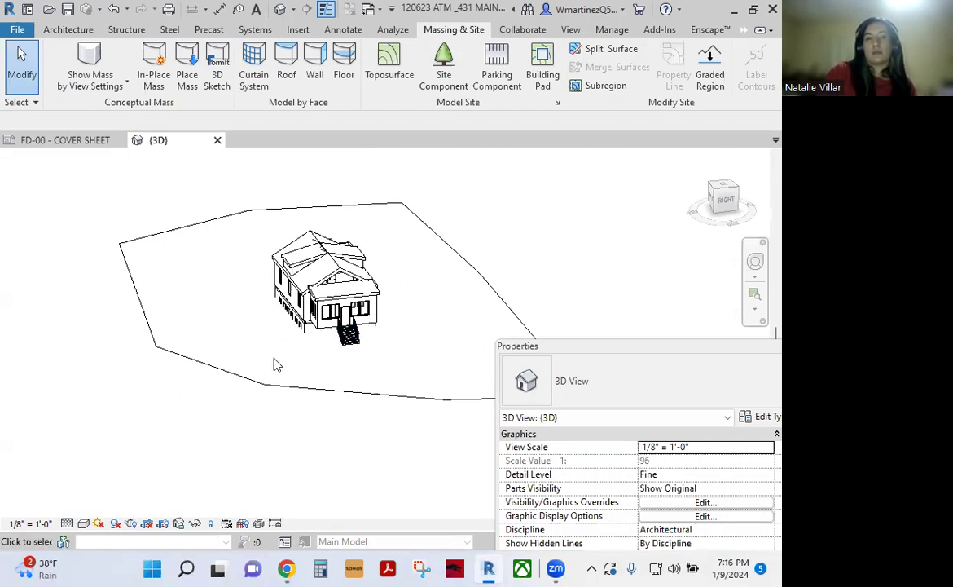
left_click(235, 375)
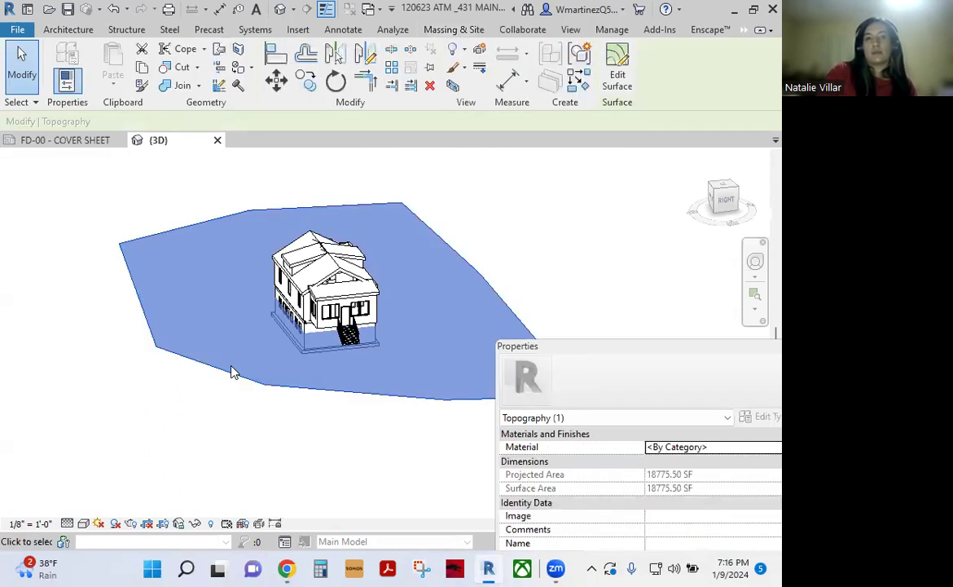
left_click(200, 408)
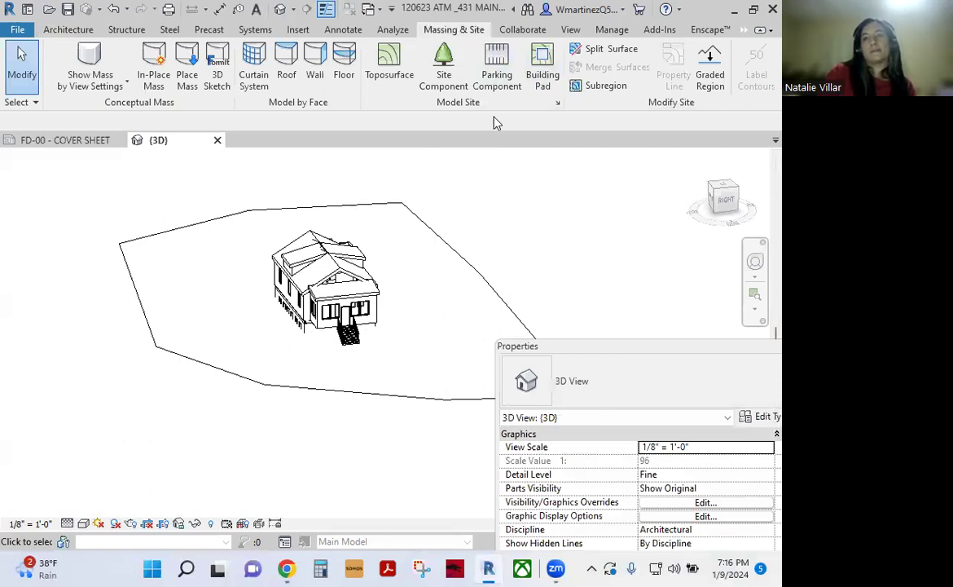
- Start a building pad and pick the basement wall edges as its boundary lines
left_click(546, 65)
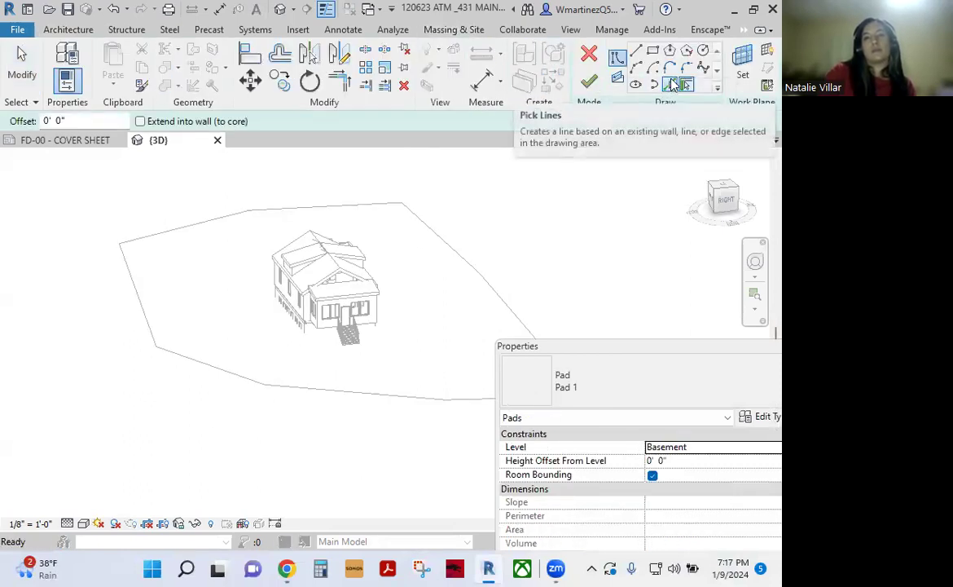
left_click(673, 85)
scroll(286, 334, "up", 3)
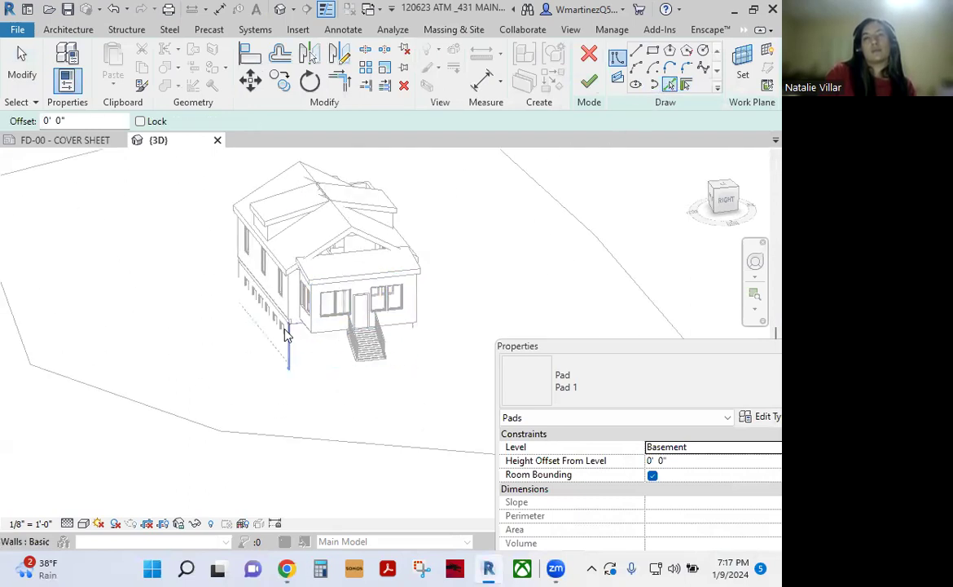
scroll(285, 335, "up", 4)
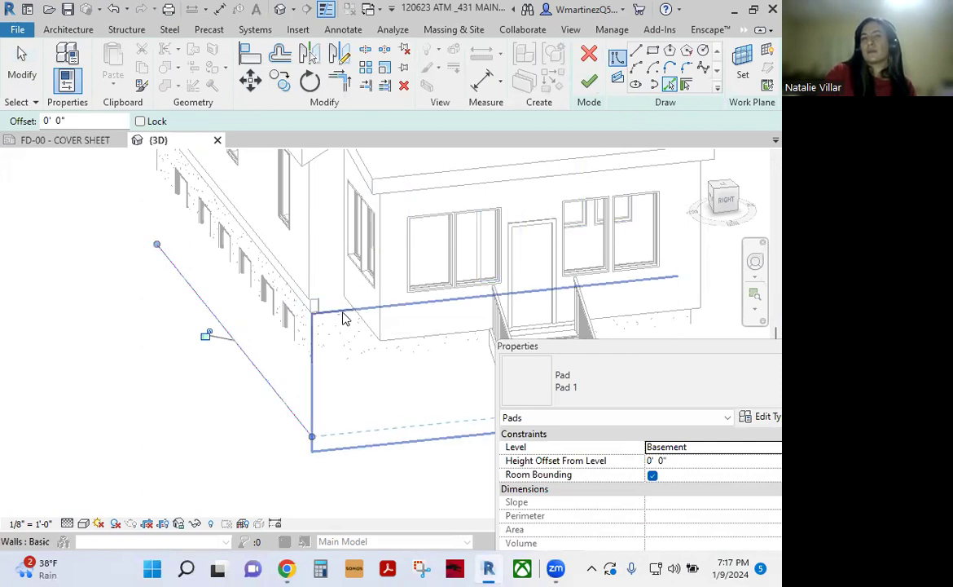
scroll(157, 339, "down", 2)
middle_click_drag(286, 374, 254, 366, "shift")
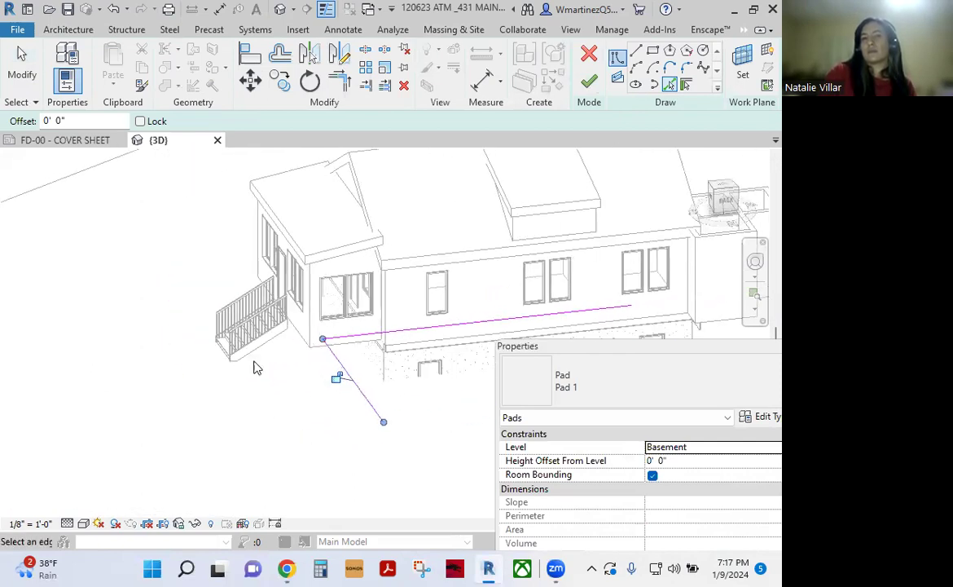
scroll(354, 356, "down", 2)
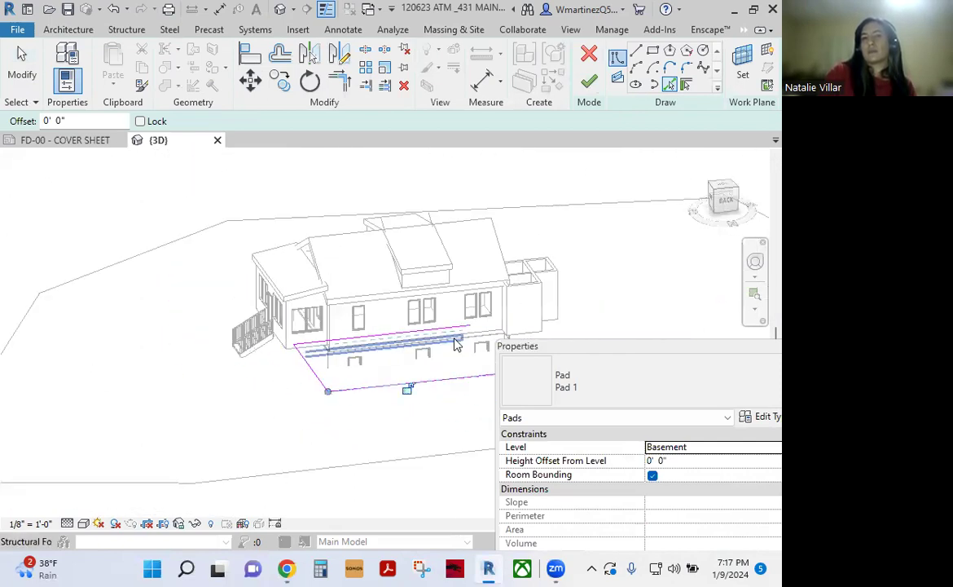
middle_click_drag(355, 356, 283, 328, "shift")
mouse_move(464, 383)
middle_mouse_down("shift")
mouse_move(358, 372)
mouse_move(472, 388)
middle_mouse_up("shift")
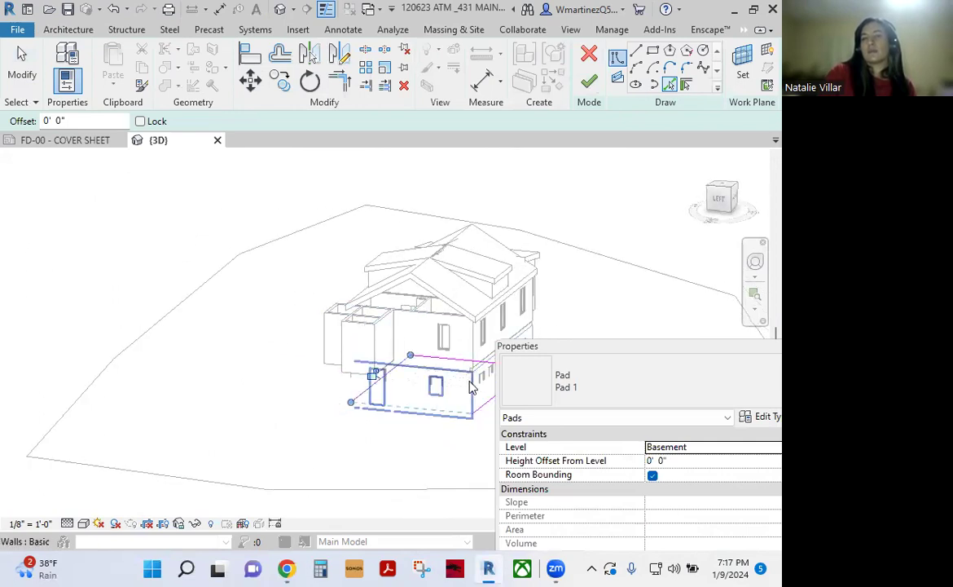
key("Escape")
- Join the pad boundary corners with Trim/Extend (TR), finish the pad, and inspect it from the side
mouse_move(236, 366)
middle_mouse_down("shift")
mouse_move(357, 366)
mouse_move(243, 399)
middle_mouse_up("shift")
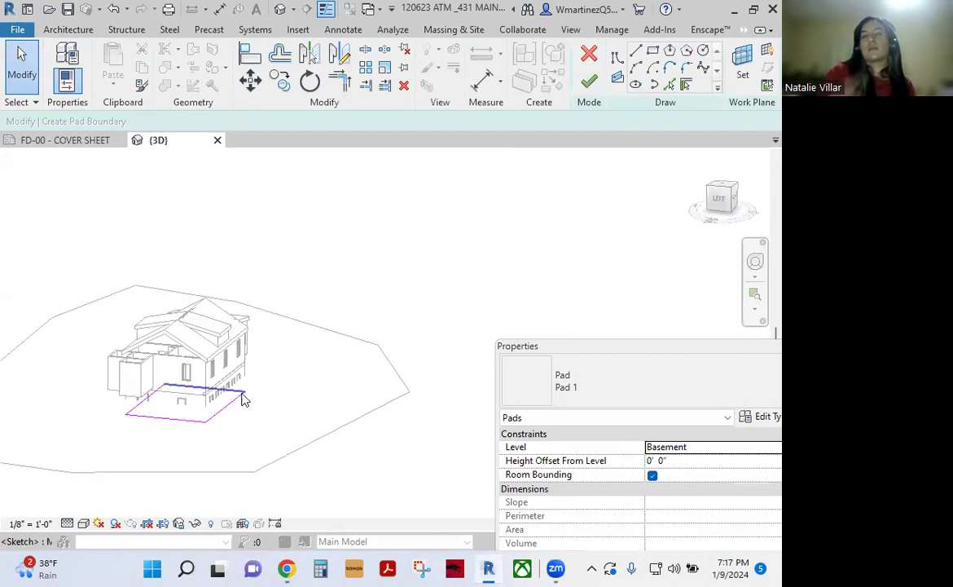
scroll(243, 399, "up", 2)
key("t")
key("r")
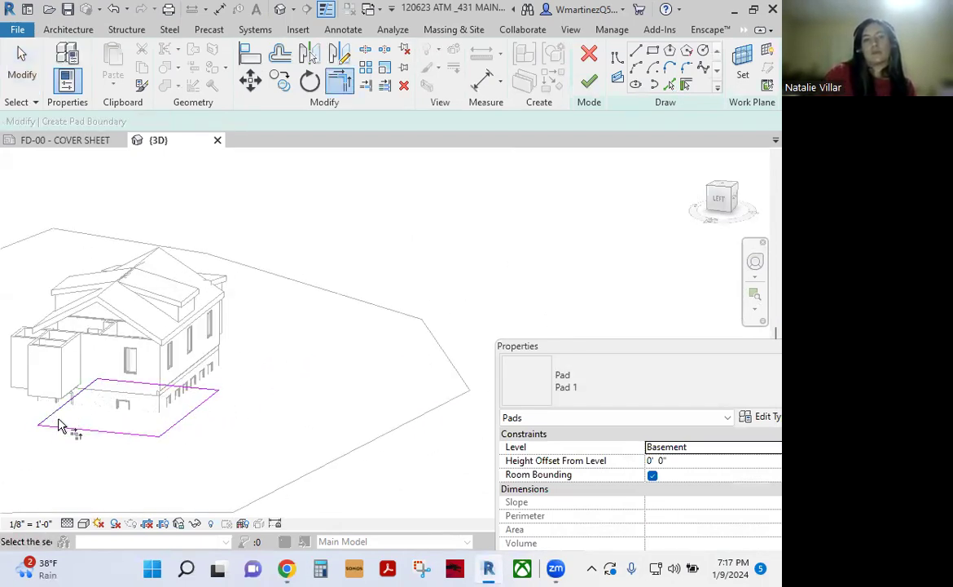
key("Escape")
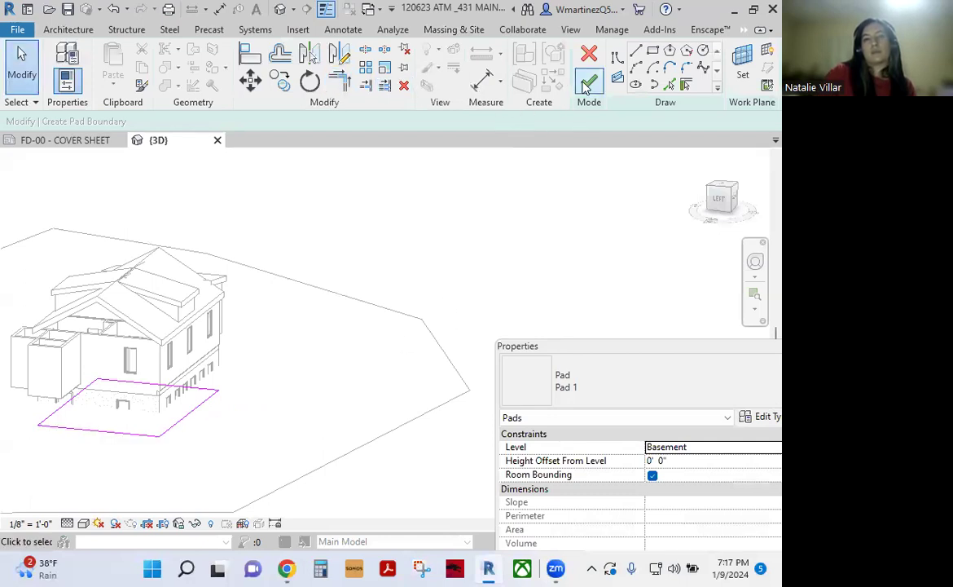
left_click(589, 81)
scroll(477, 234, "down", 2)
scroll(257, 397, "up", 1)
left_click(251, 434)
middle_click_drag(251, 433, 342, 413, "shift")
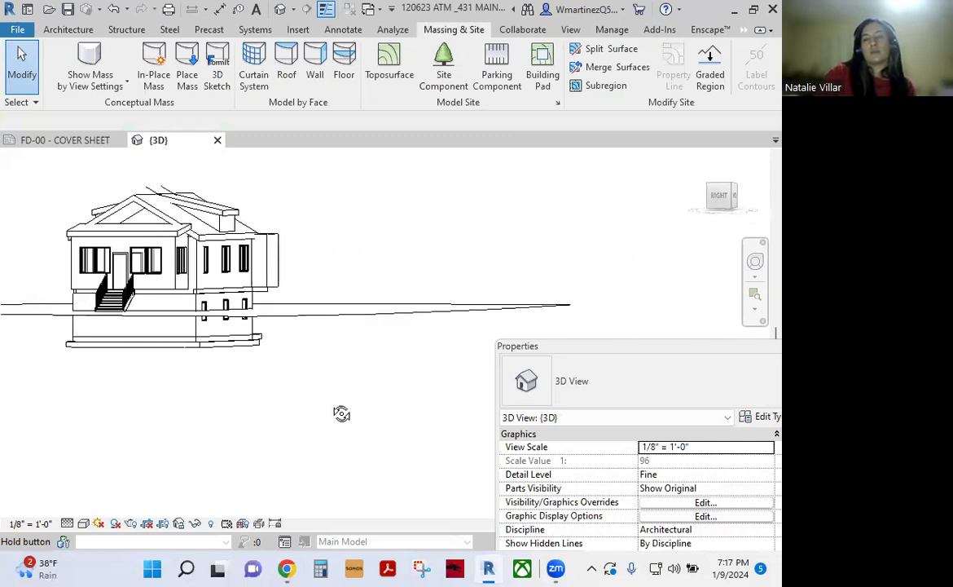
middle_click_drag(342, 413, 271, 449, "shift")
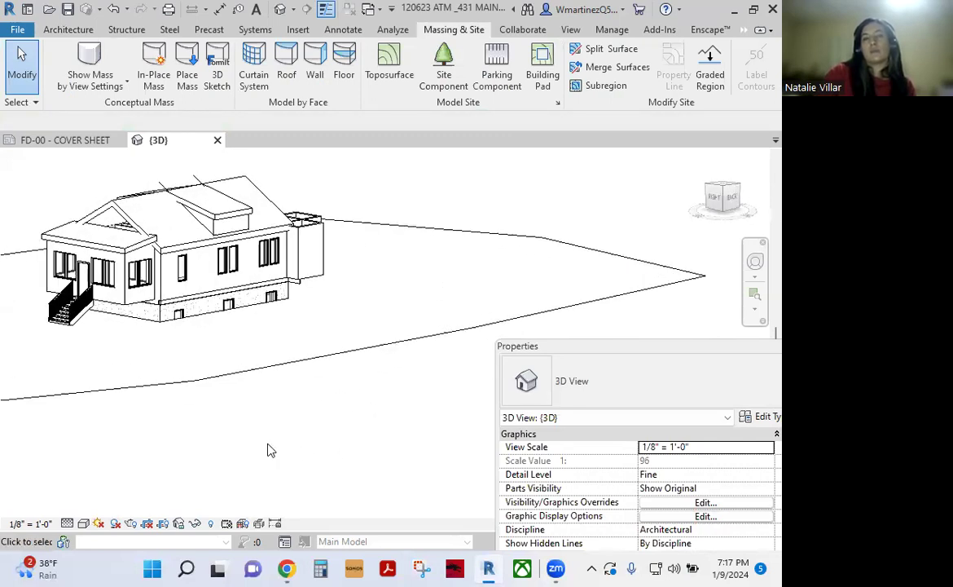
- Undo back into the pad sketch, choose not to discard it, and finish the pad again
key("ctrl+z")
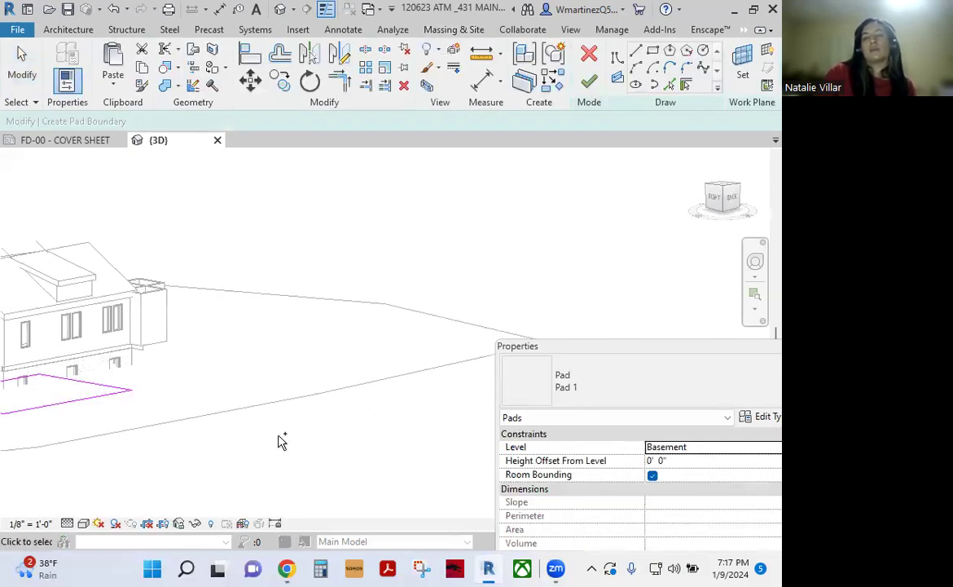
key("ctrl+z")
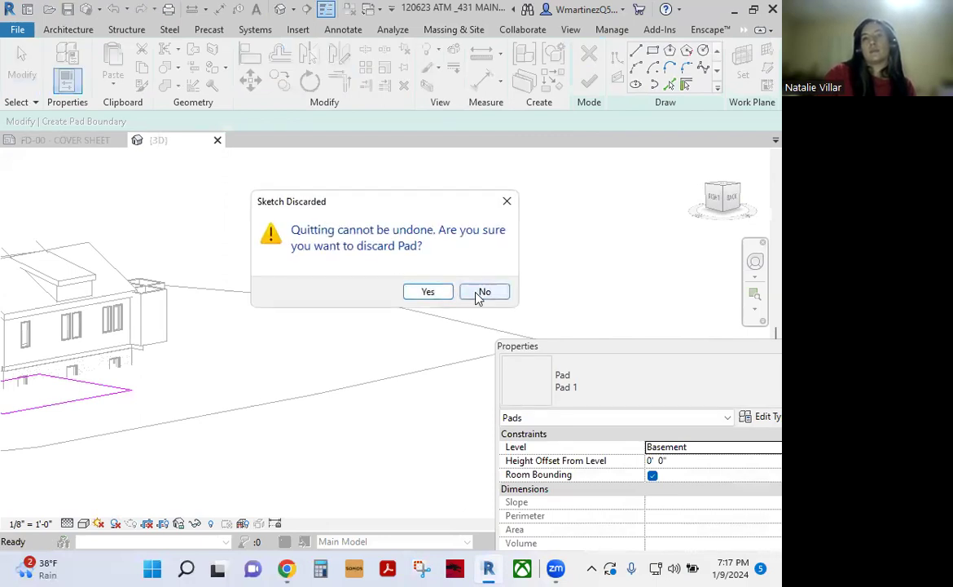
left_click(472, 292)
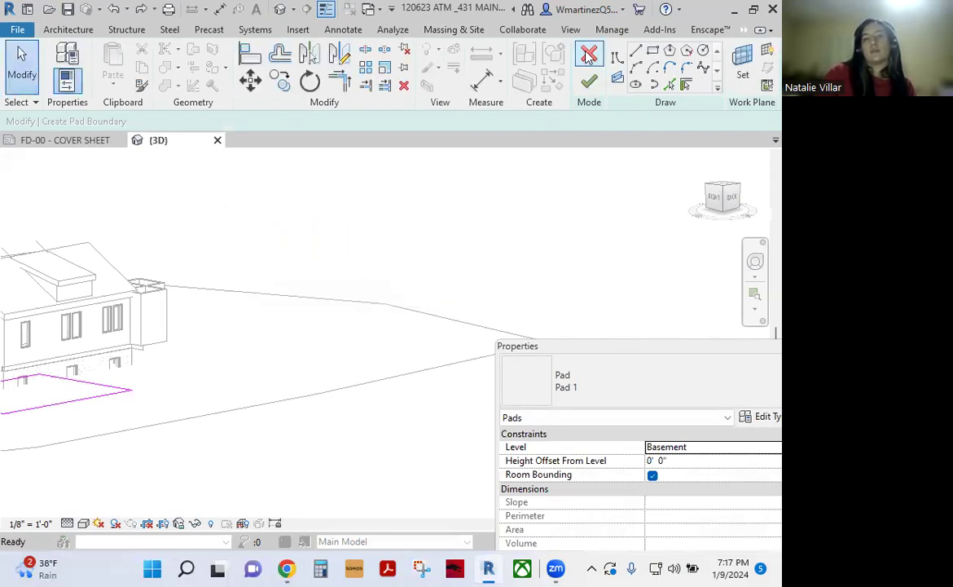
left_click(589, 81)
scroll(383, 325, "down", 3)
left_click(380, 325)
mouse_move(381, 325)
middle_mouse_down("shift")
mouse_move(345, 446)
mouse_move(331, 433)
middle_mouse_up("shift")
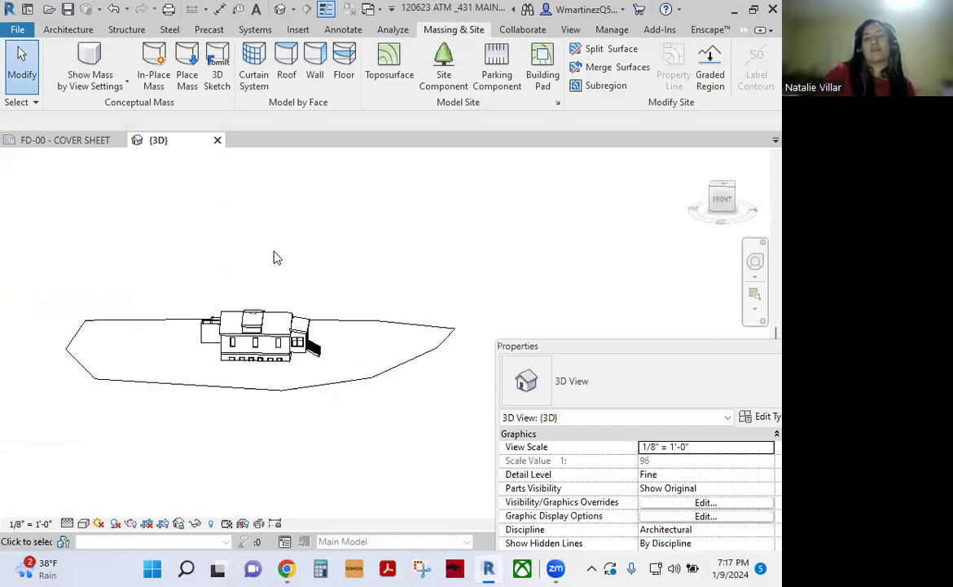
- Open Elevations > North from the Project Browser, then return to the 3D view's Properties
double_click(560, 350)
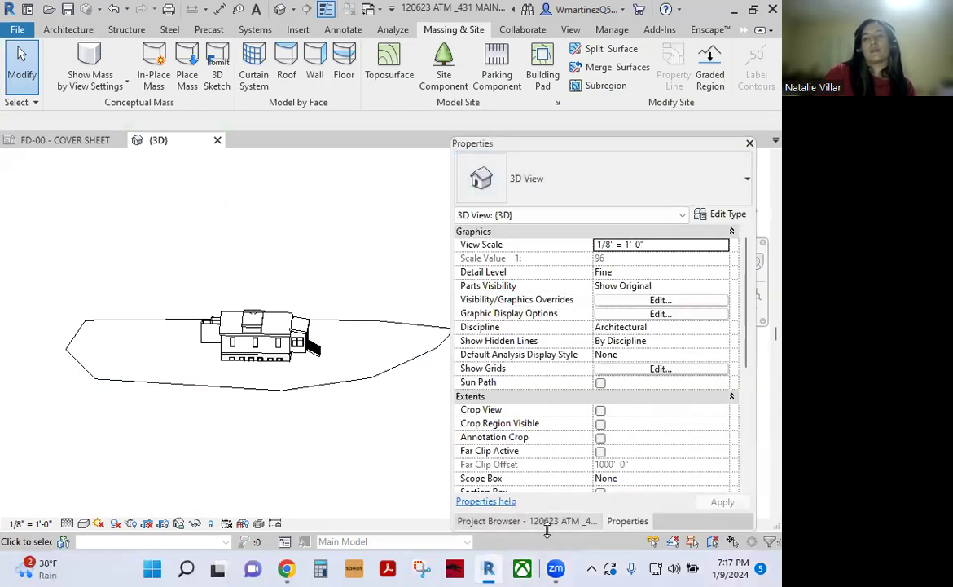
left_click(541, 521)
scroll(489, 367, "down", 3)
scroll(566, 448, "down", 2)
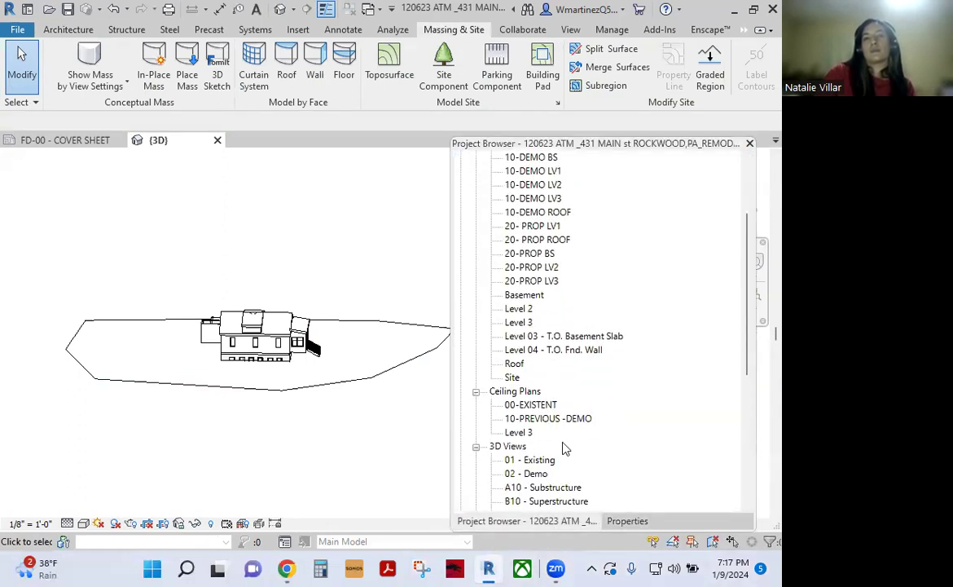
scroll(563, 453, "down", 2)
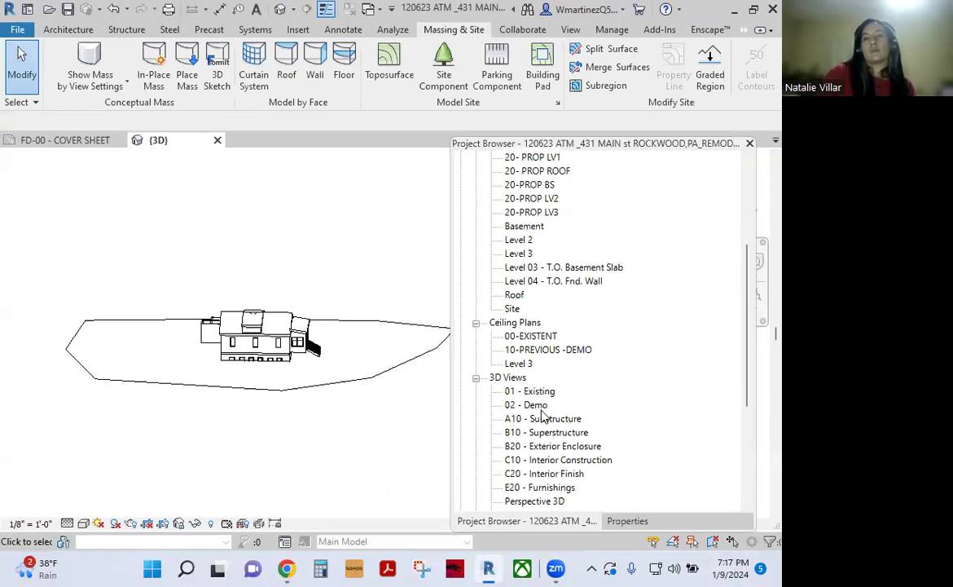
scroll(544, 417, "down", 5)
scroll(542, 418, "up", 1)
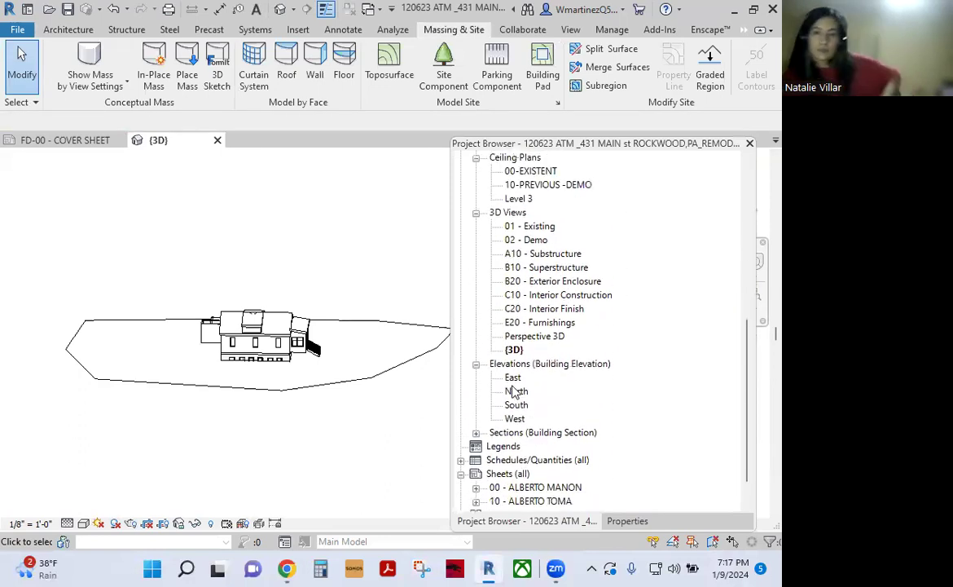
double_click(516, 392)
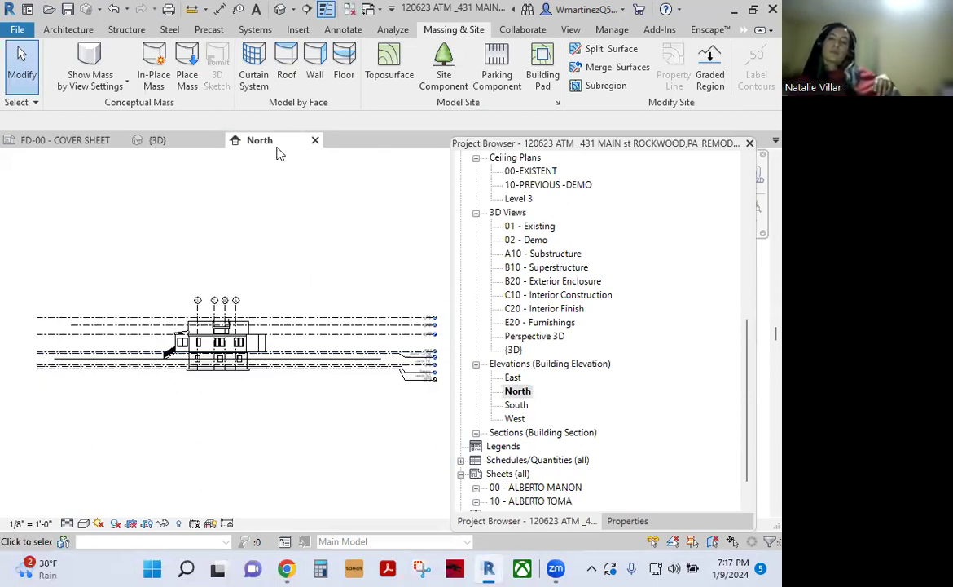
key("ctrl+Tab")
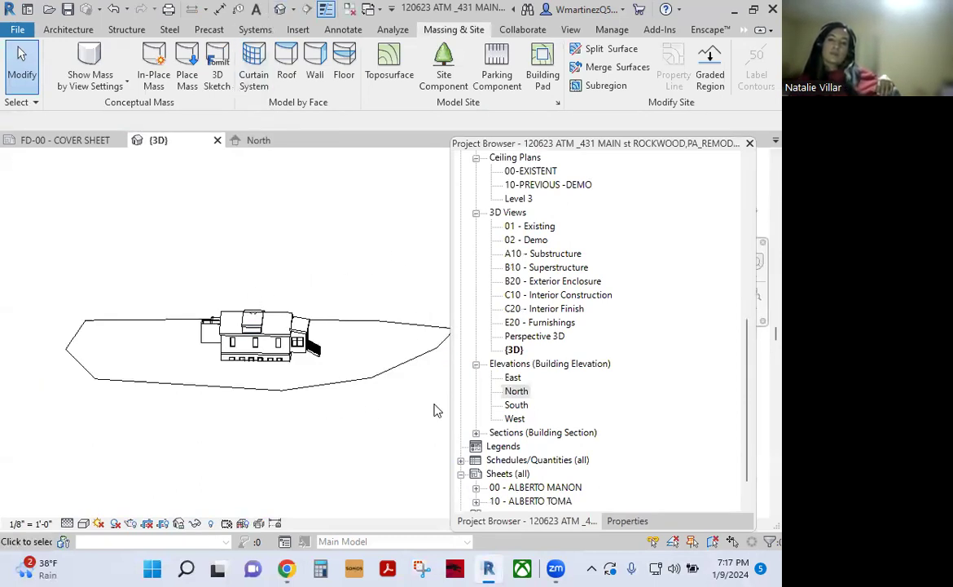
left_click(636, 522)
scroll(650, 456, "down", 5)
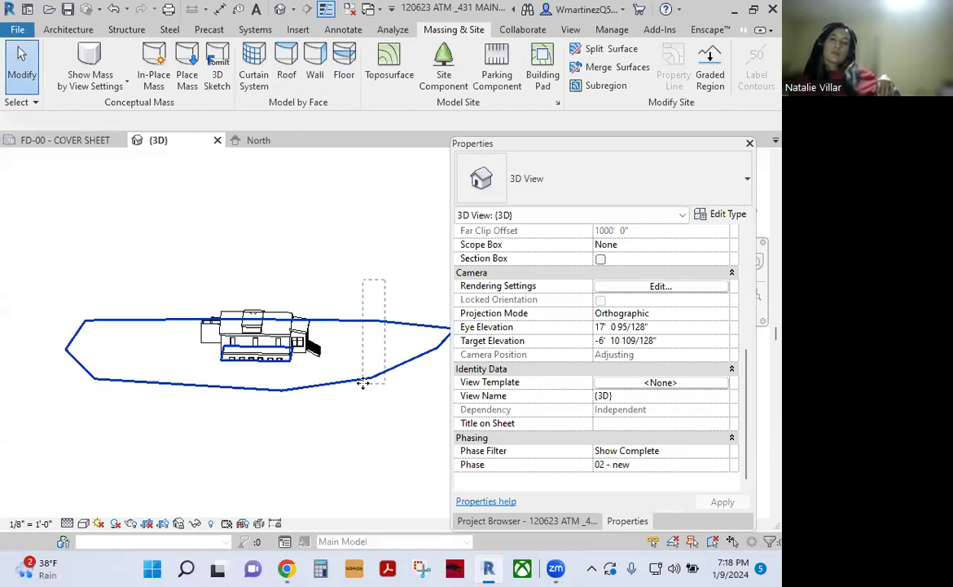
- Window-select the house and ground, then filter the selection down to Topography only
left_click(363, 324)
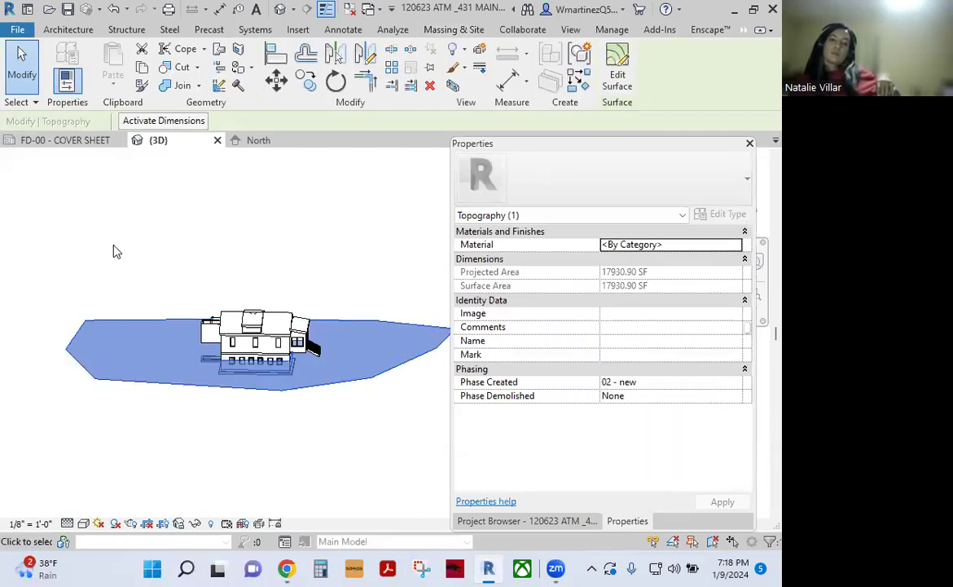
left_click(374, 228)
left_click_drag(402, 203, 173, 449)
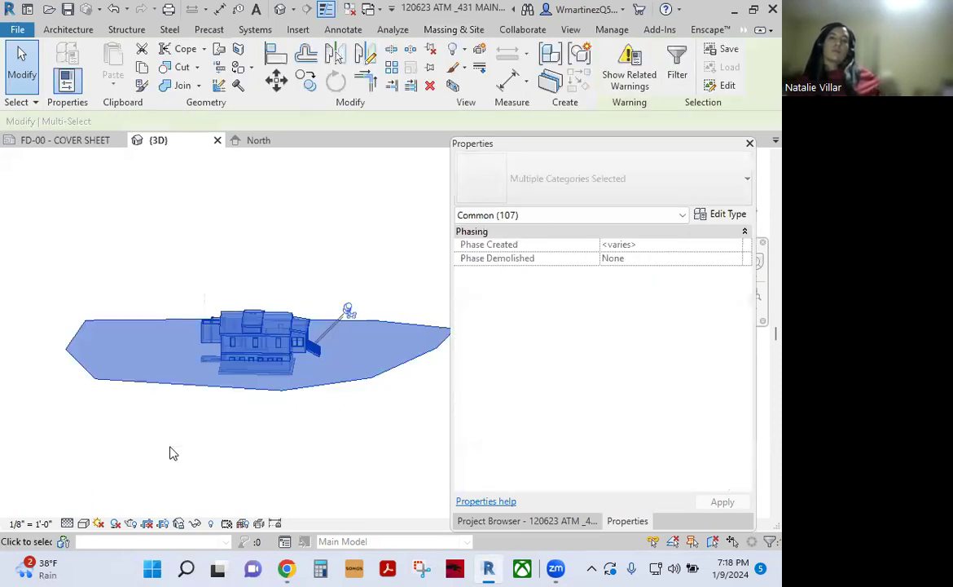
left_click(675, 72)
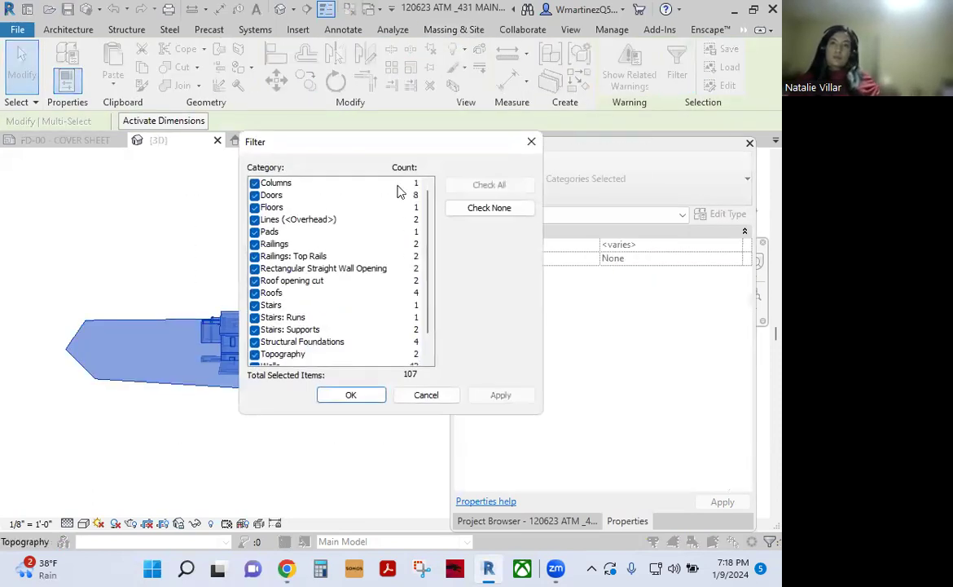
left_click(479, 209)
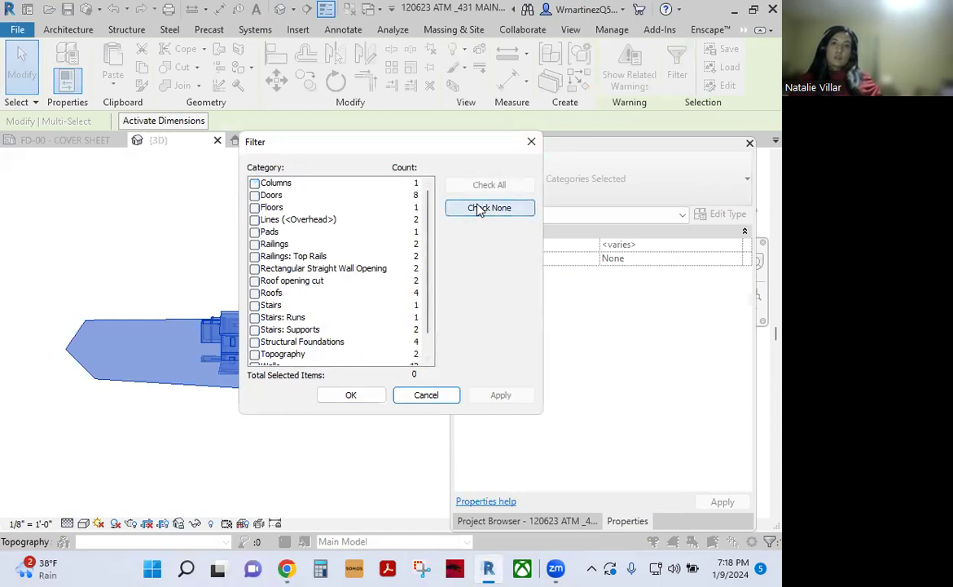
left_click(255, 354)
scroll(301, 330, "down", 1)
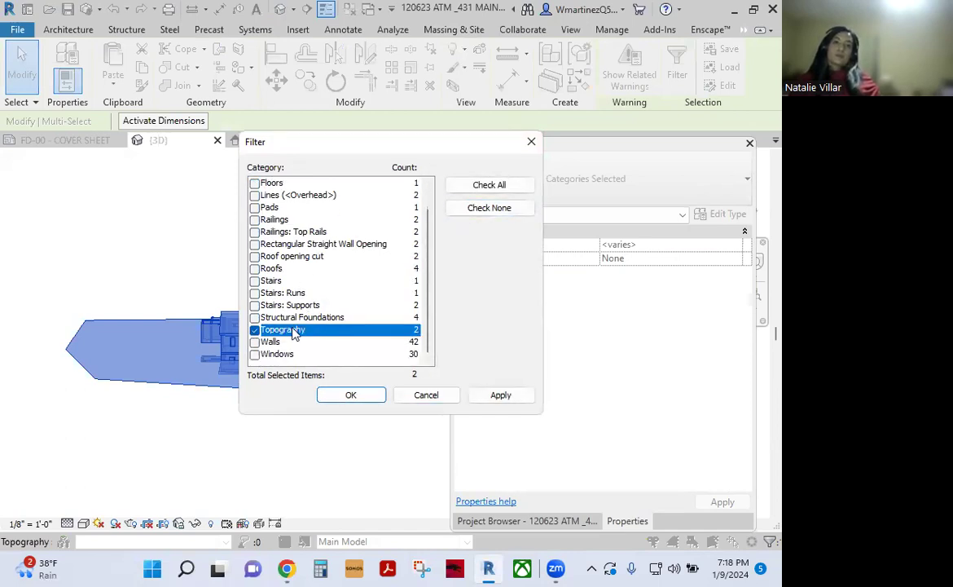
left_click(348, 395)
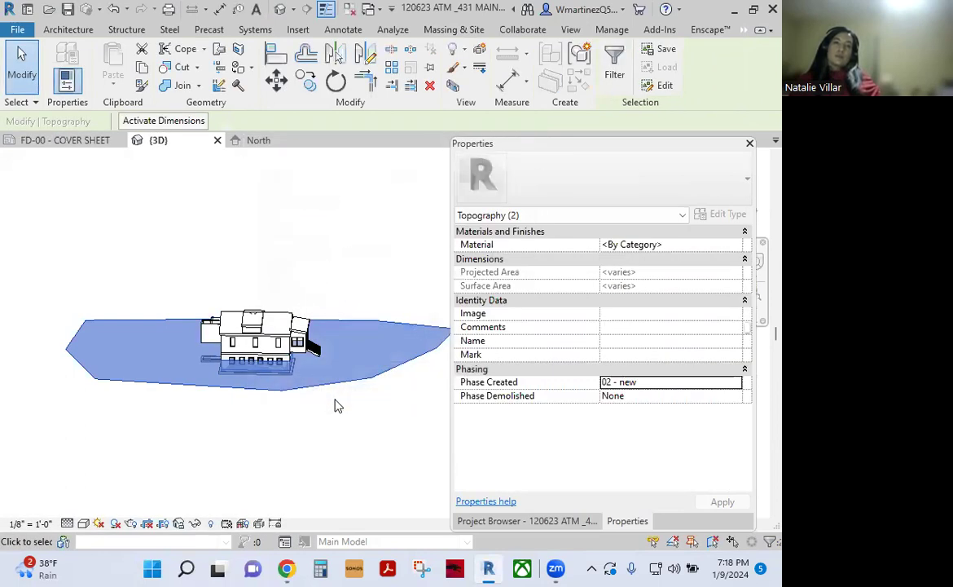
- Set the topography's Phase Created to 01 - Existing and deselect it
left_click(737, 385)
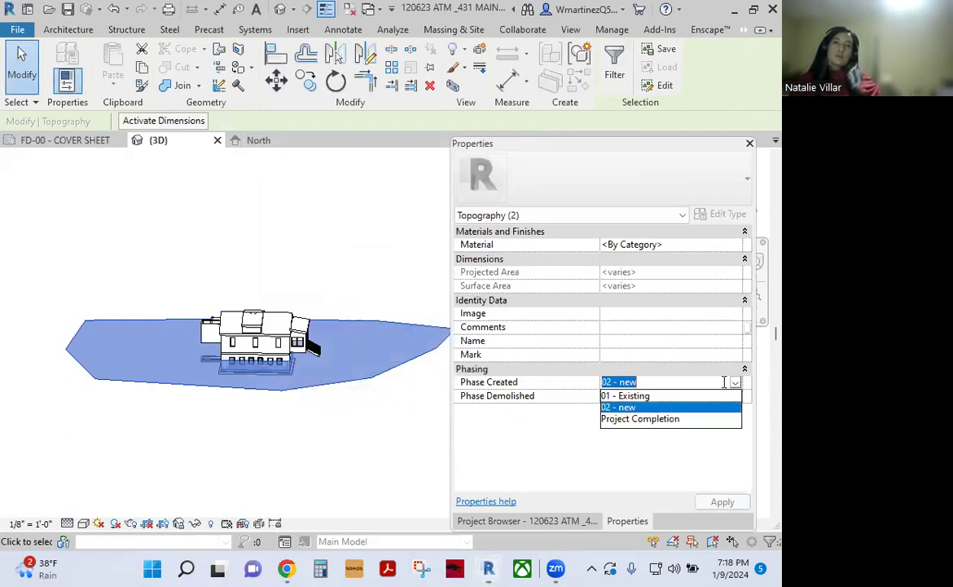
left_click(632, 394)
left_click(298, 472)
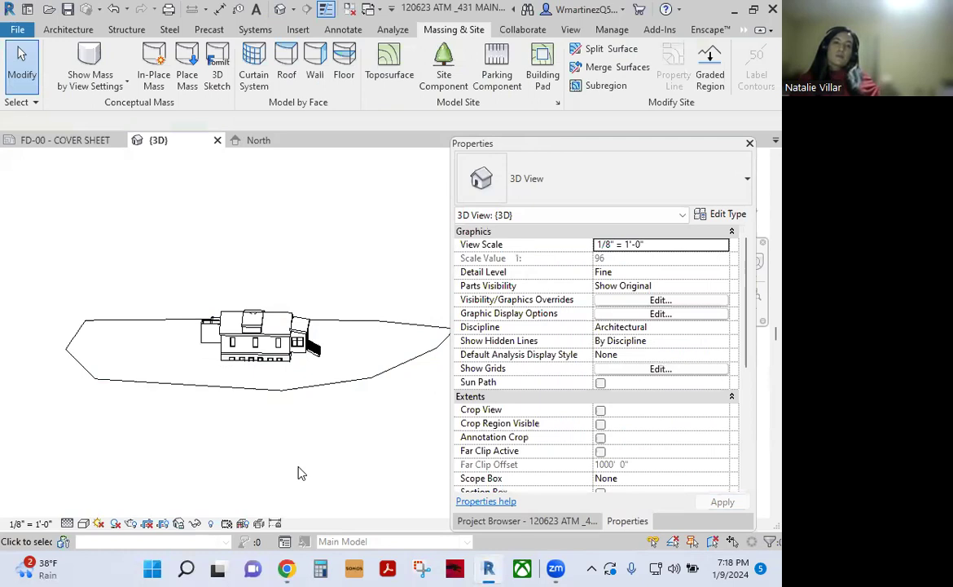
left_click(253, 141)
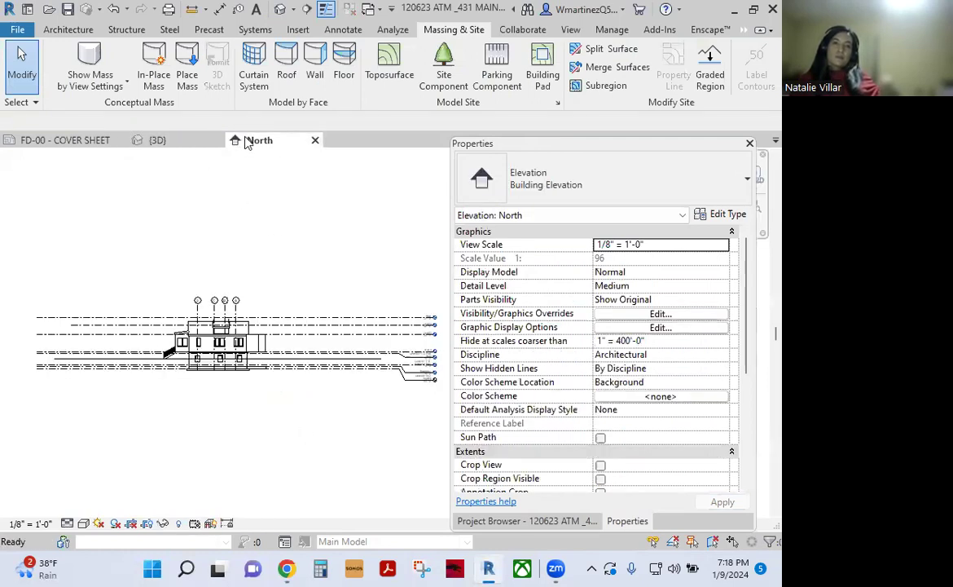
scroll(149, 381, "up", 2)
scroll(148, 382, "up", 2)
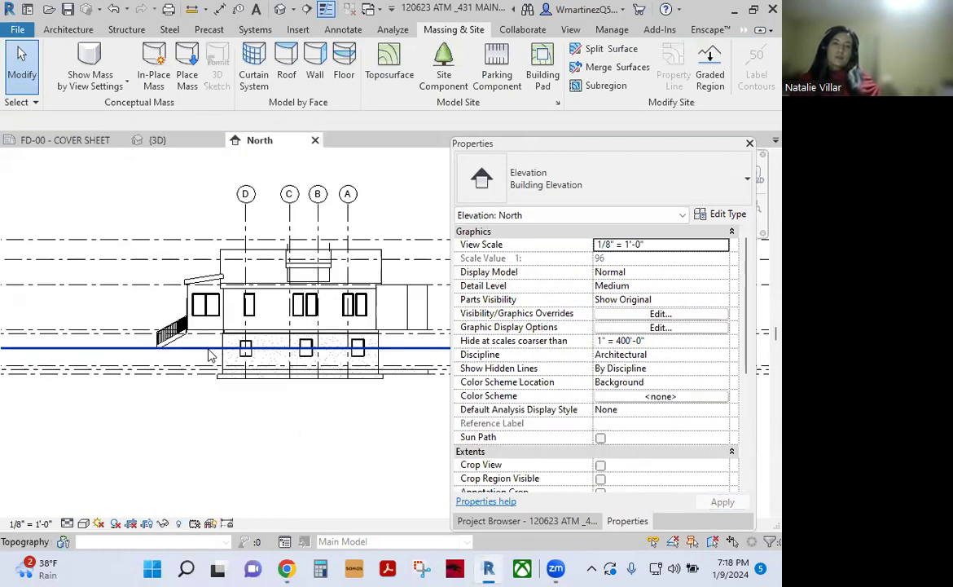
left_click(210, 356)
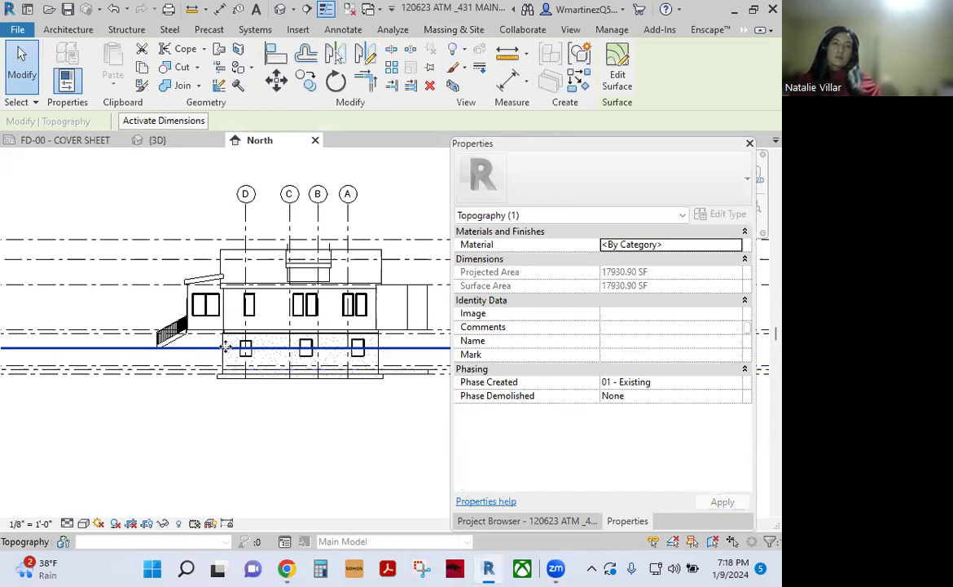
key("Escape")
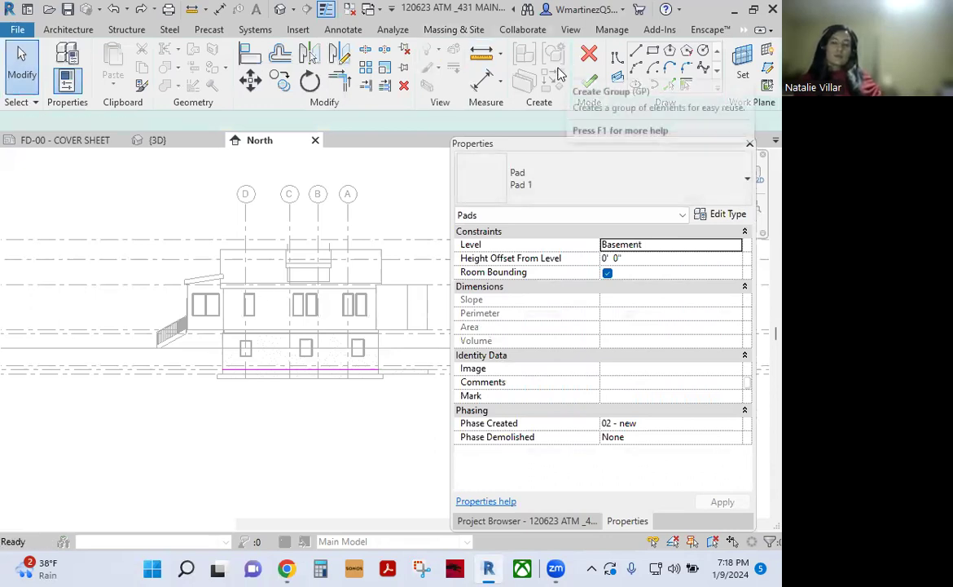
left_click(589, 79)
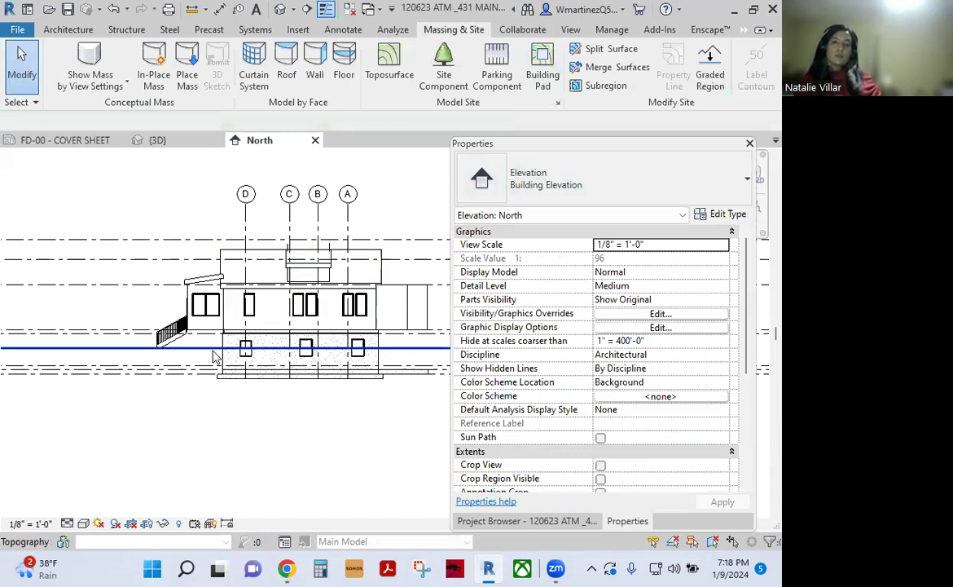
scroll(213, 349, "down", 3)
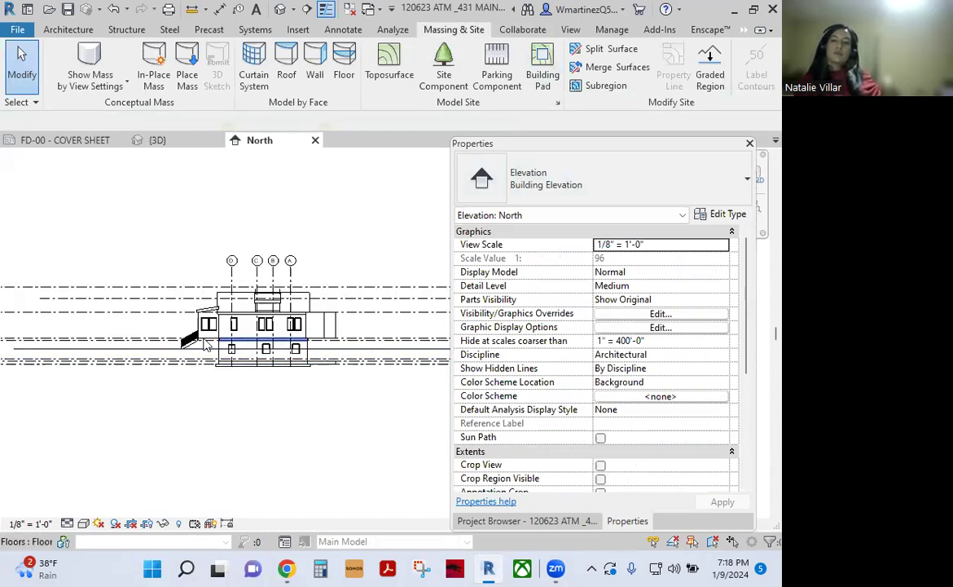
mouse_move(315, 140)
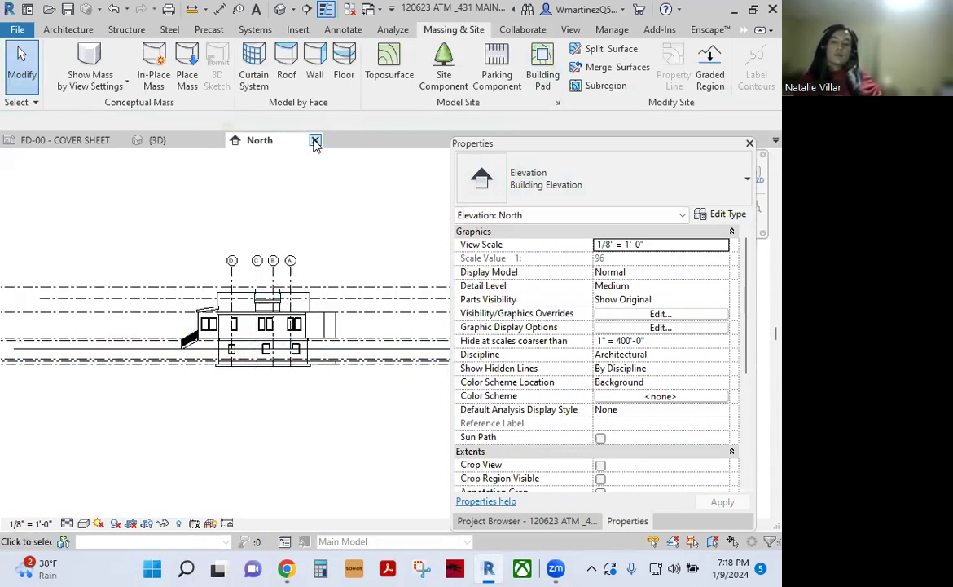
- Switch the palette to the Project Browser and scroll up to the Floor Plans list
scroll(232, 387, "up", 3)
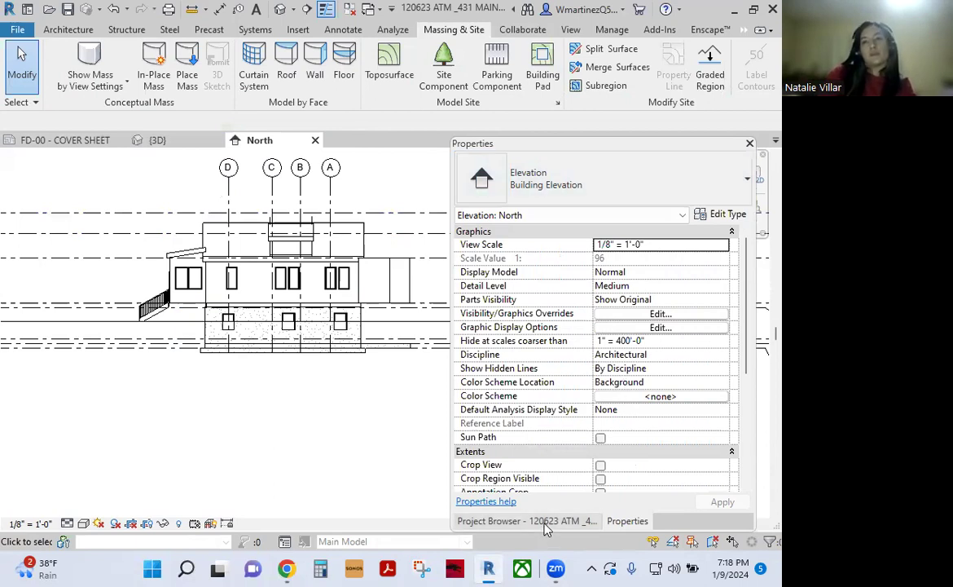
scroll(658, 397, "down", 5)
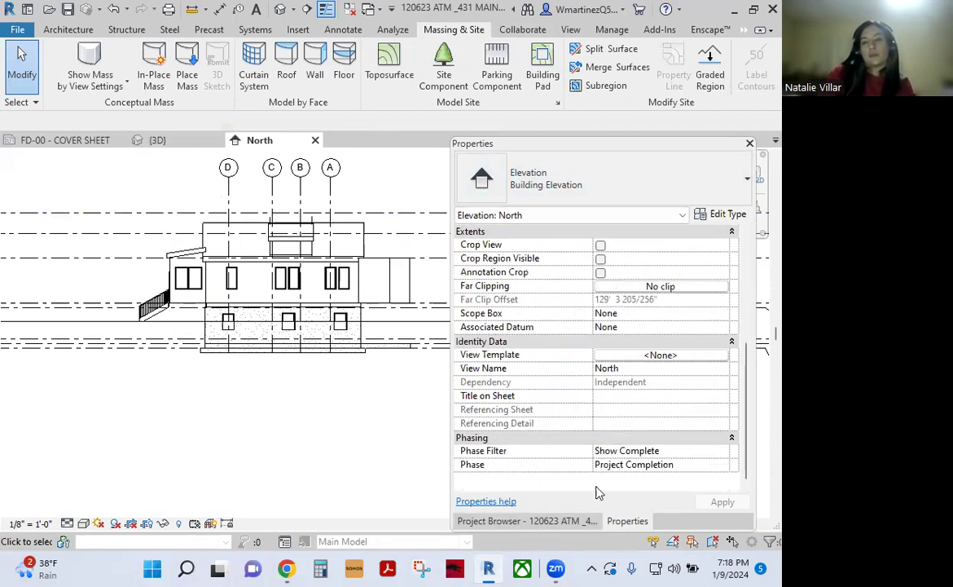
left_click(495, 523)
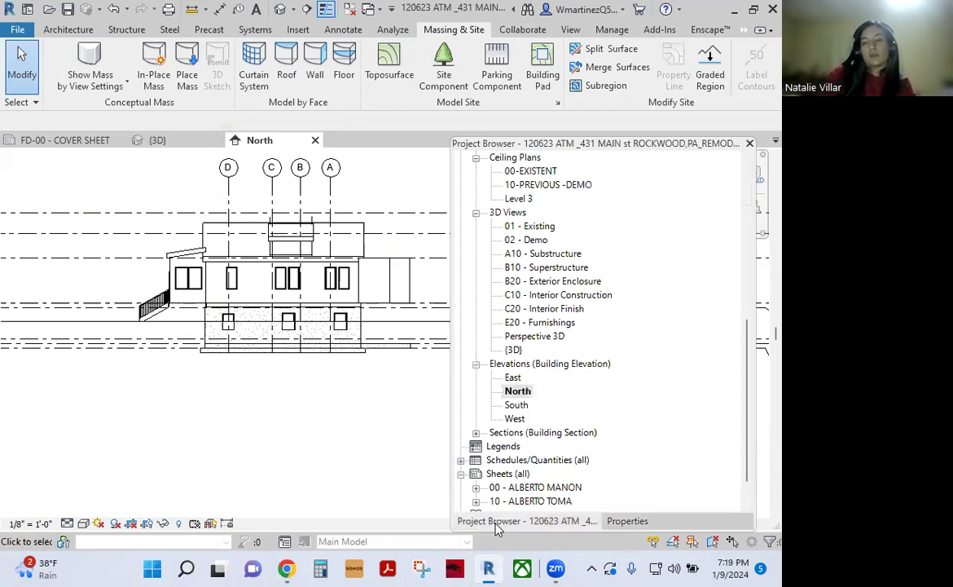
scroll(550, 286, "up", 1)
scroll(546, 293, "up", 1)
scroll(542, 310, "up", 2)
scroll(536, 326, "up", 1)
scroll(535, 314, "up", 2)
scroll(529, 289, "up", 2)
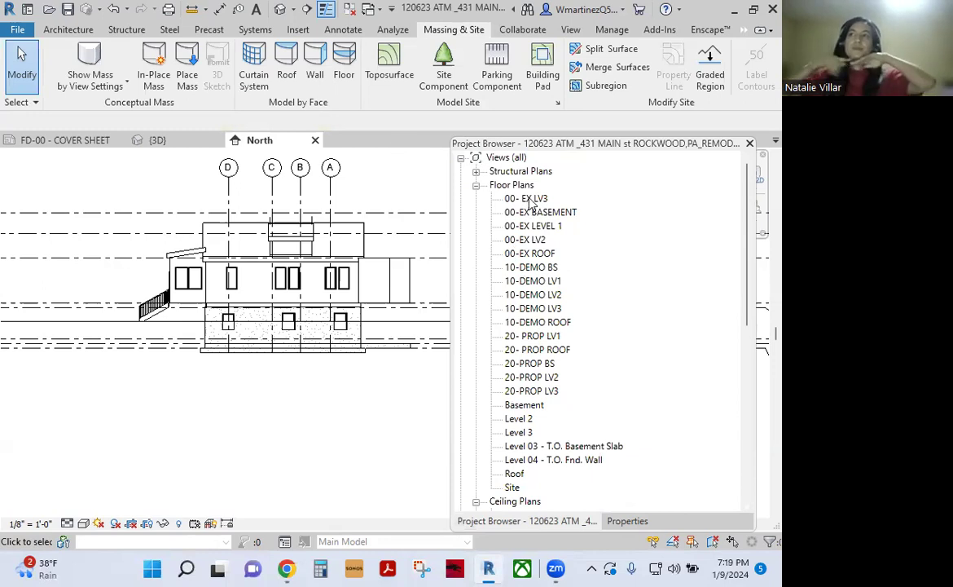
- Open the 00-EX LEVEL 1 plan, reveal hidden elements to inspect the toposurface, then hide them again
double_click(534, 225)
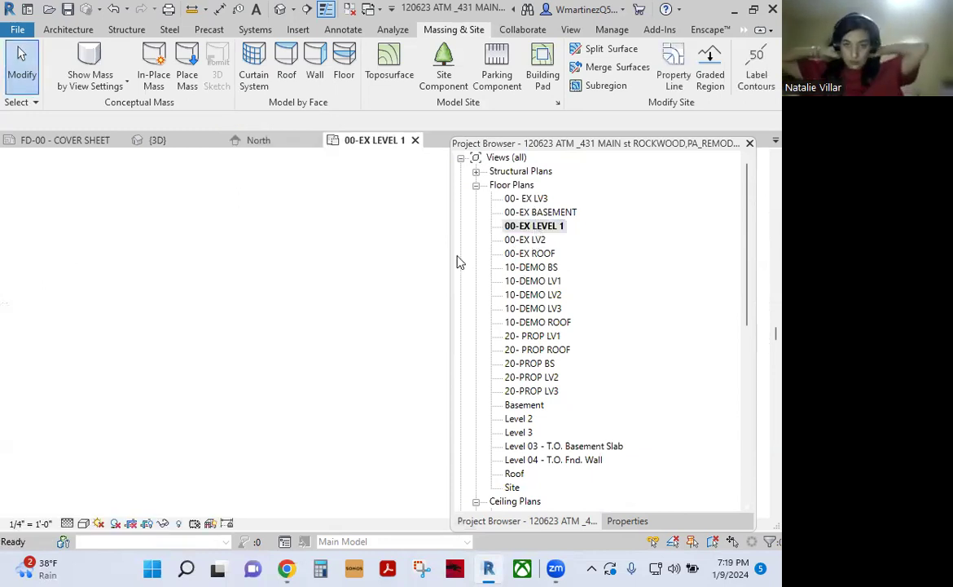
scroll(270, 321, "down", 2)
scroll(270, 321, "down", 3)
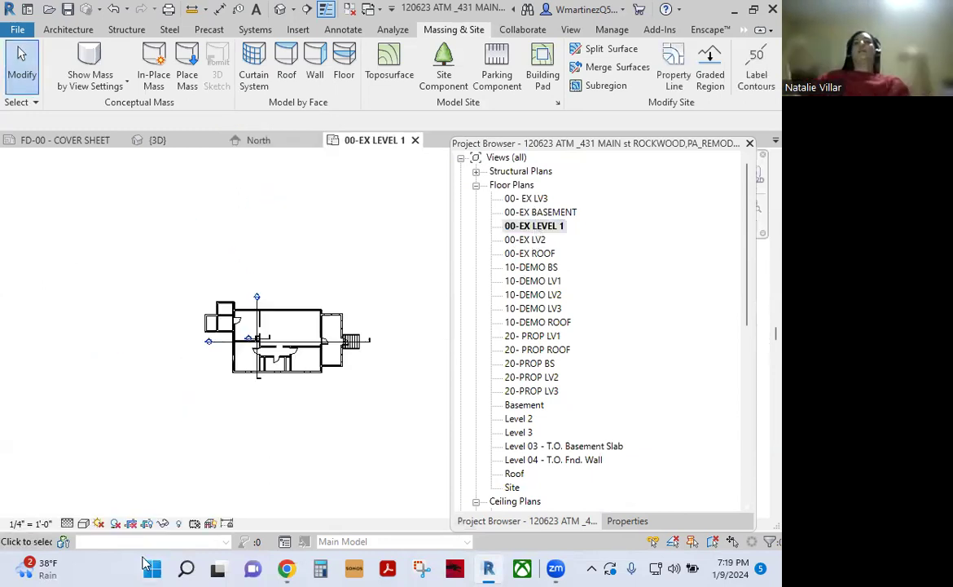
left_click(179, 524)
left_click(236, 489)
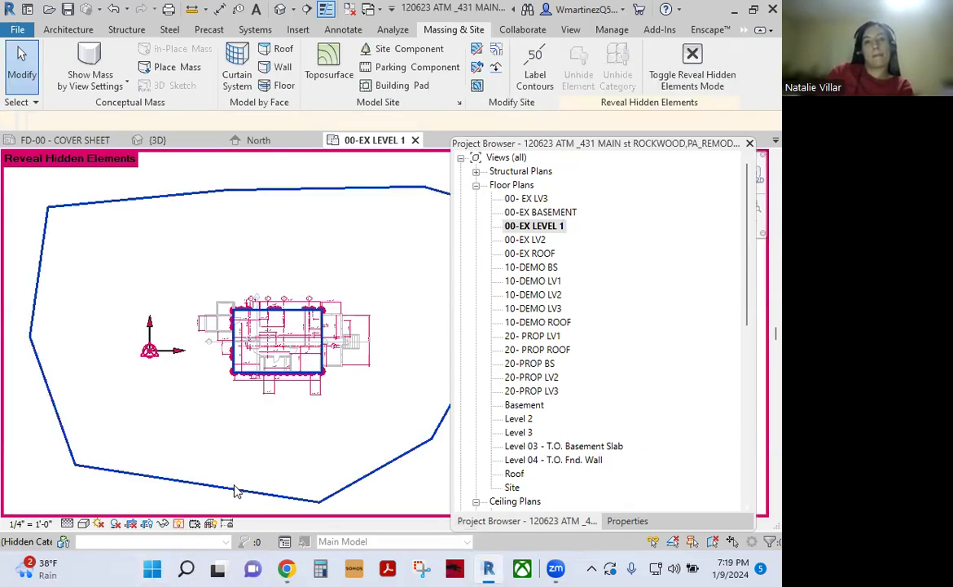
left_click(235, 488)
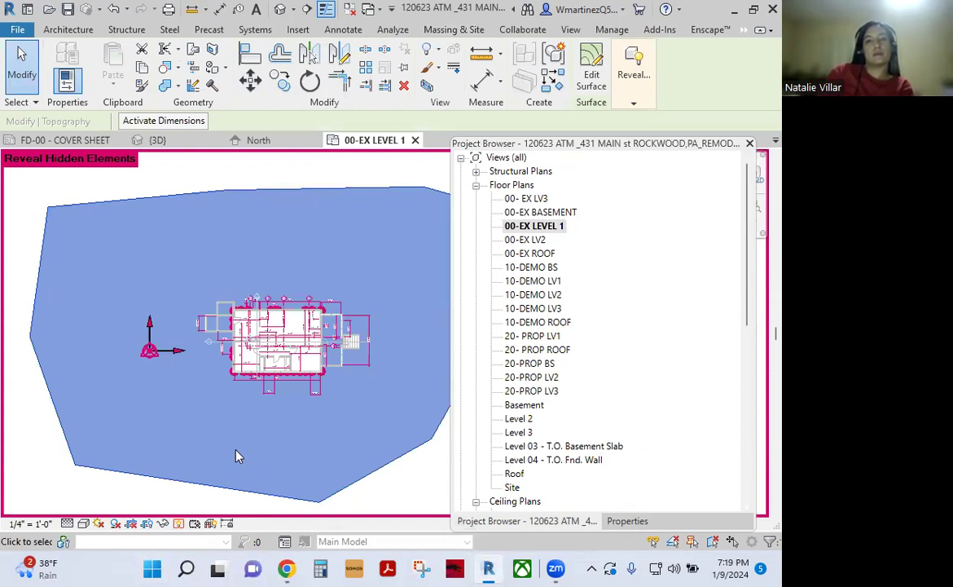
key("Escape")
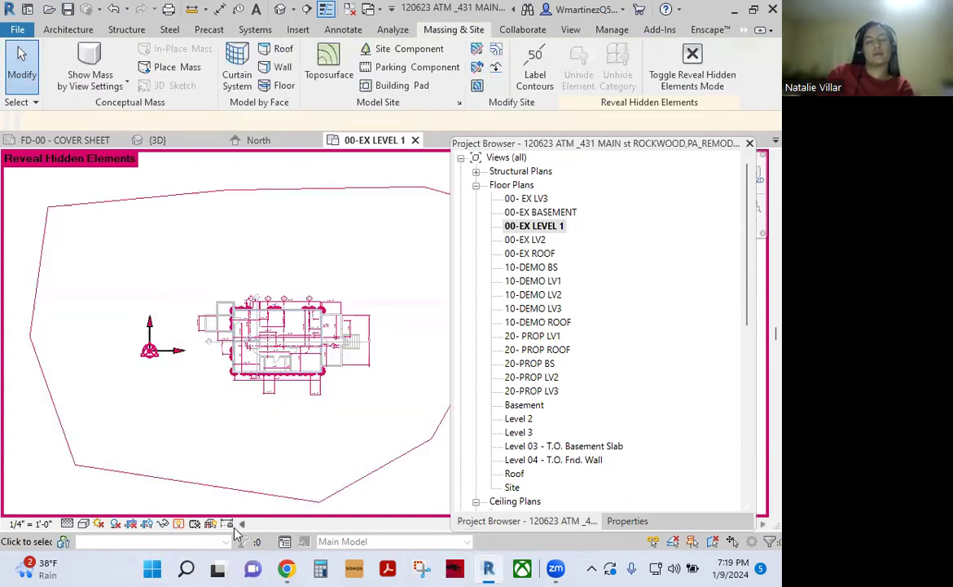
left_click(176, 525)
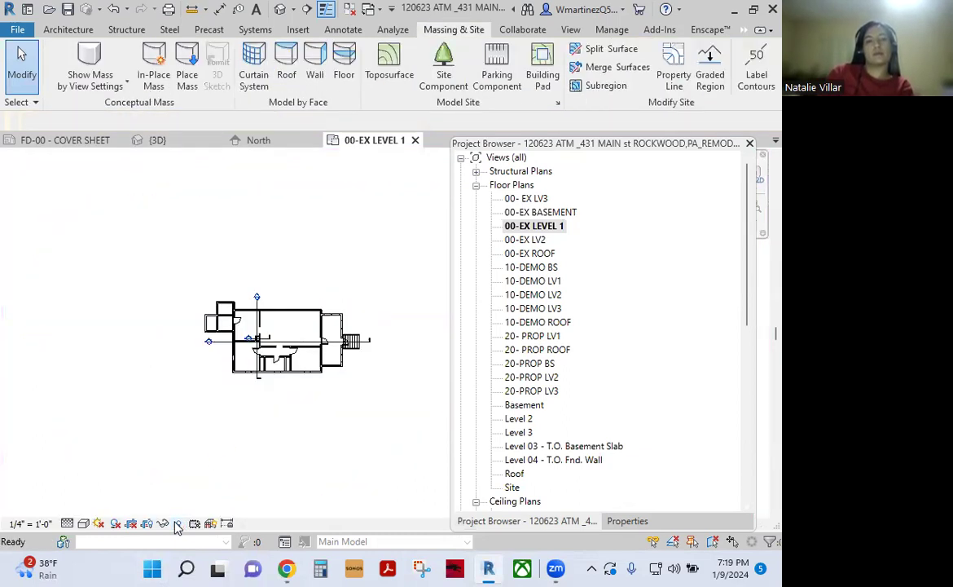
- Open the North elevation and bring up its view properties in the Properties palette
scroll(666, 368, "down", 1)
scroll(603, 361, "down", 1)
scroll(595, 374, "down", 2)
scroll(581, 406, "down", 2)
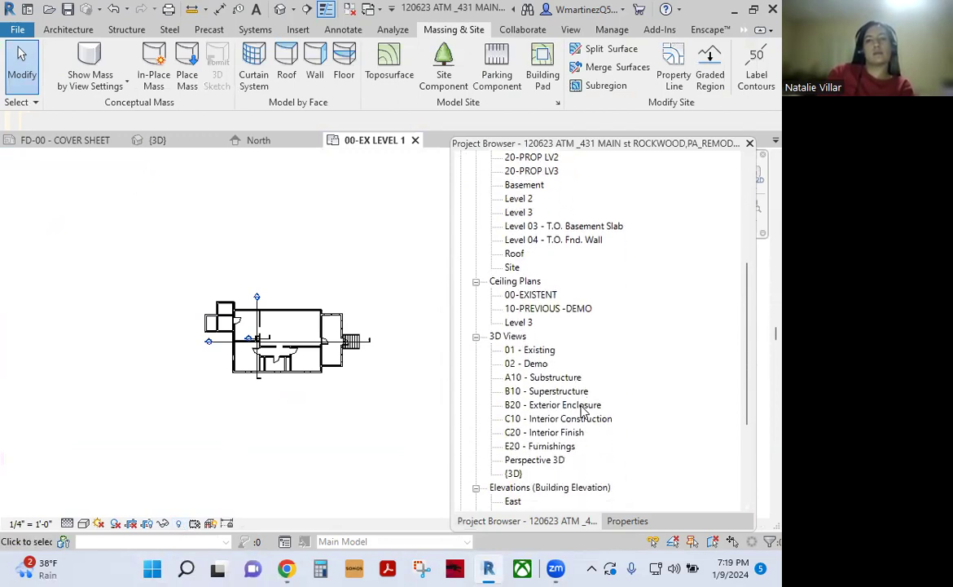
scroll(581, 410, "down", 2)
double_click(515, 446)
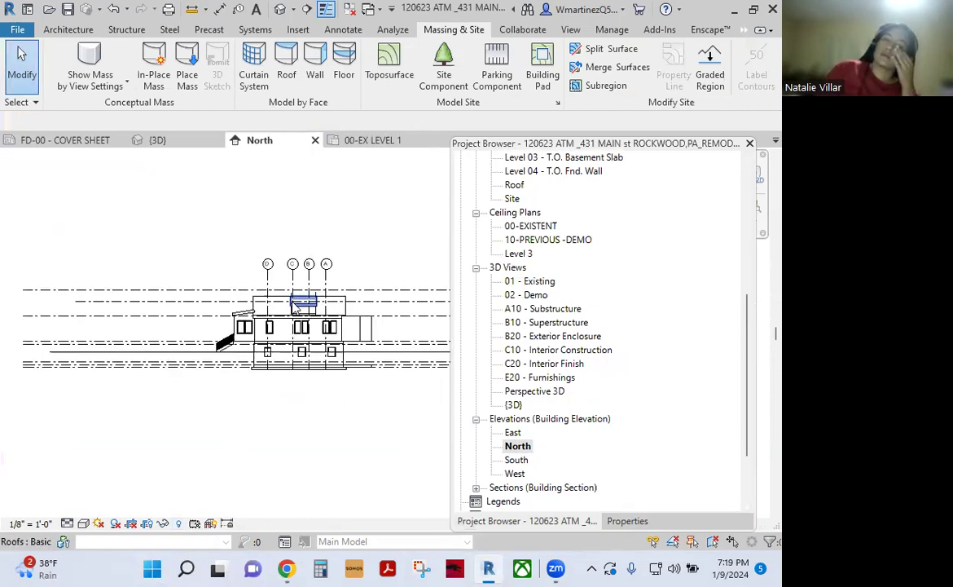
scroll(708, 396, "down", 3)
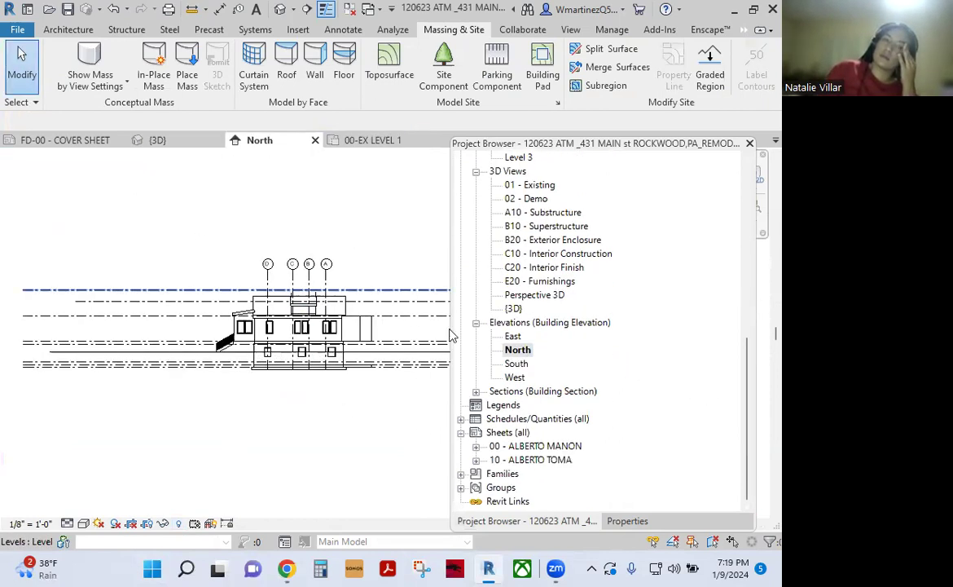
left_click(122, 350)
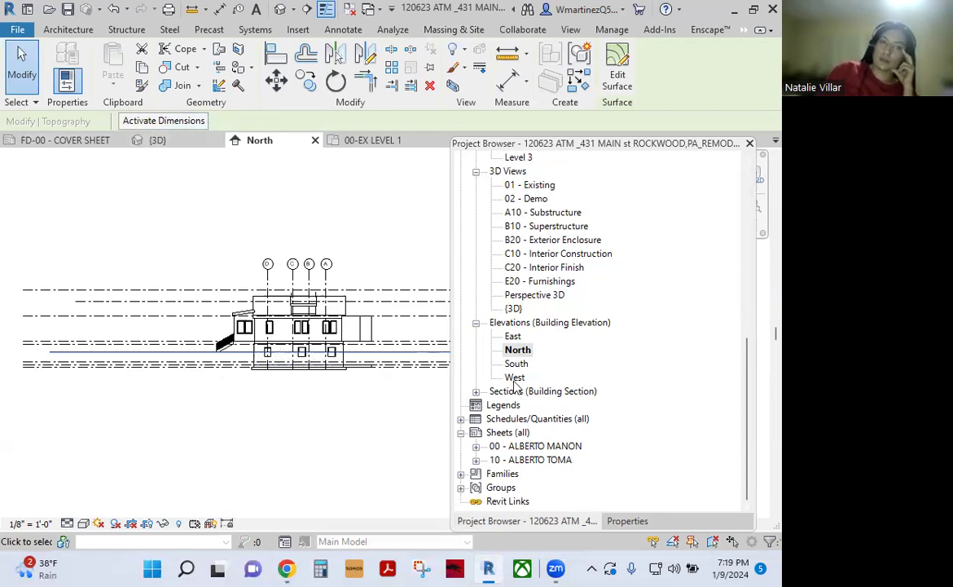
left_click(626, 521)
left_click(247, 442)
scroll(605, 456, "down", 5)
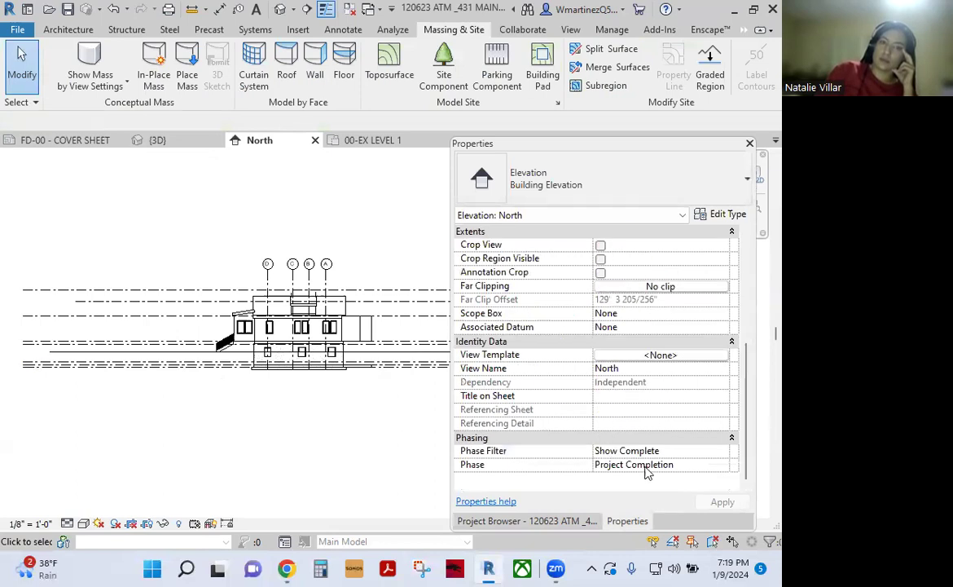
- Keep the Show Complete phase filter, set the view phase to 01 - Existing, and close the view
left_click(721, 452)
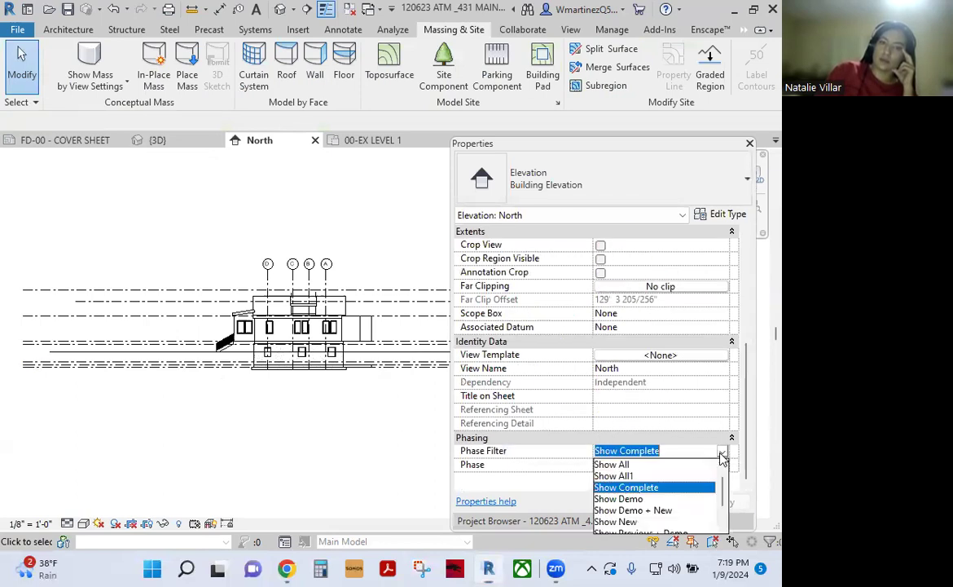
left_click(631, 488)
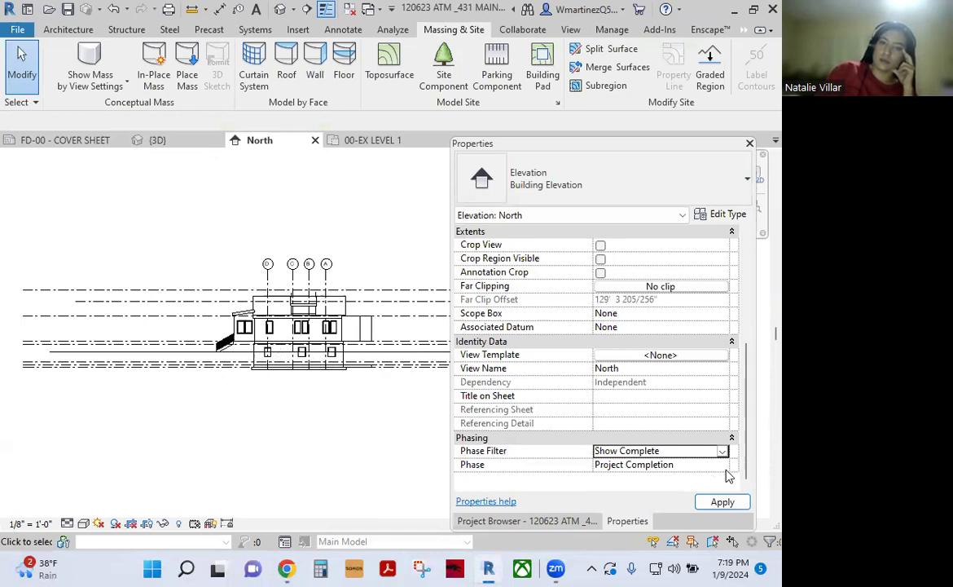
left_click(609, 467)
left_click(617, 479)
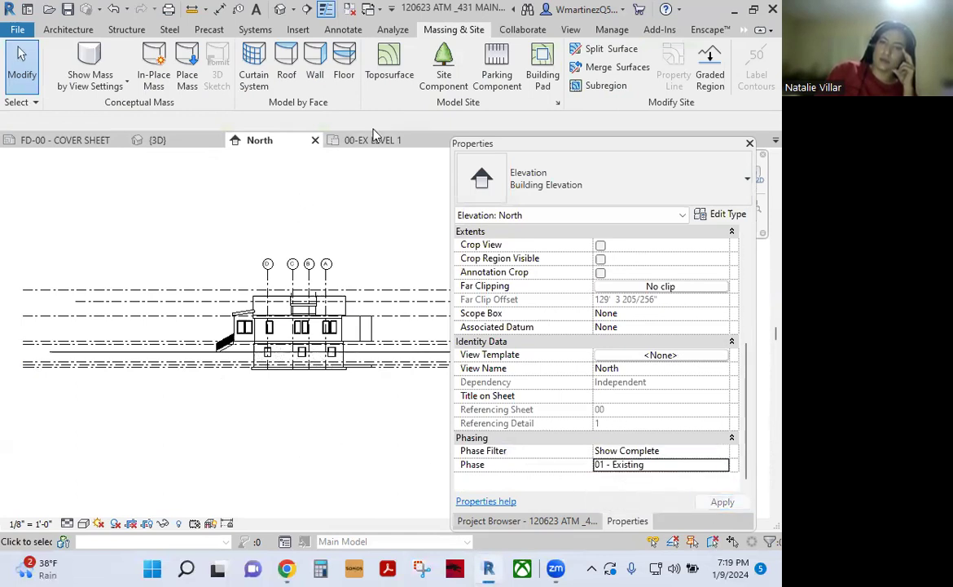
left_click(316, 140)
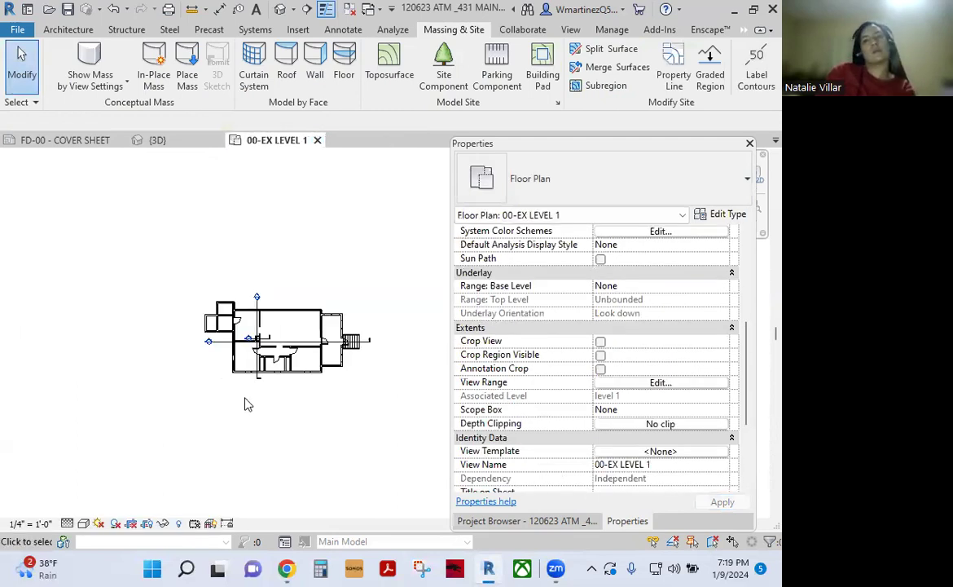
- Reveal hidden elements in the 00-EX LEVEL 1 plan, zoom out to the site, and select the north elevation marker
left_click(179, 523)
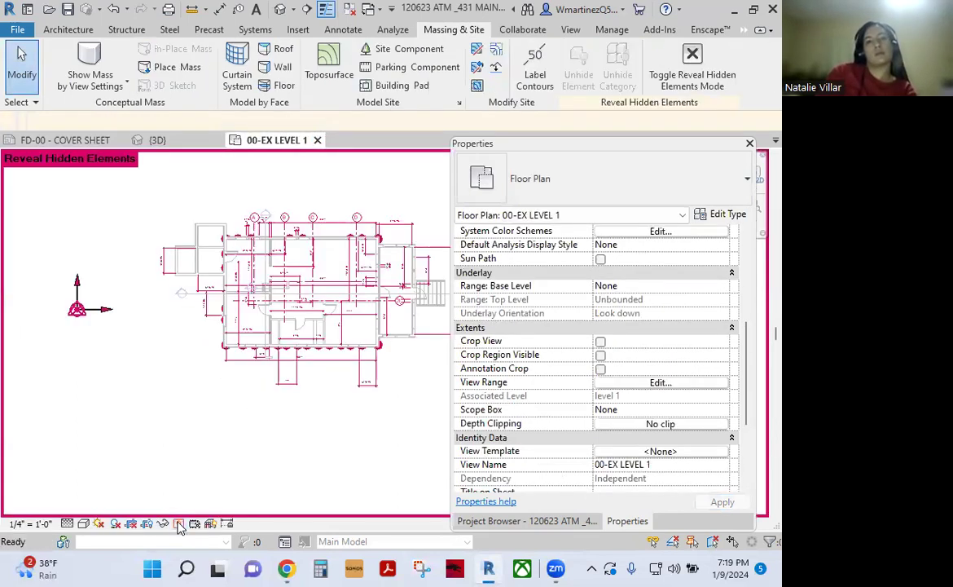
scroll(212, 342, "up", 2)
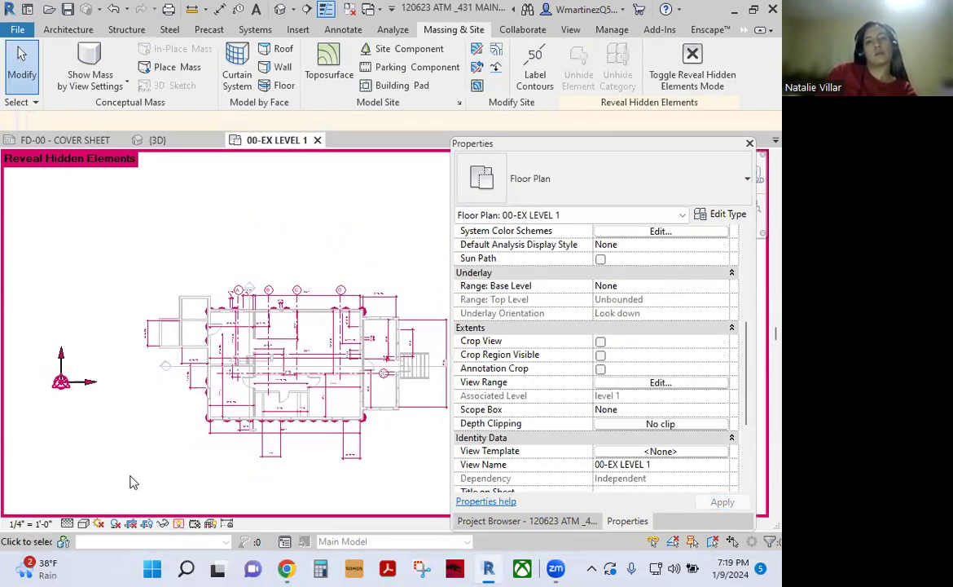
scroll(142, 405, "down", 3)
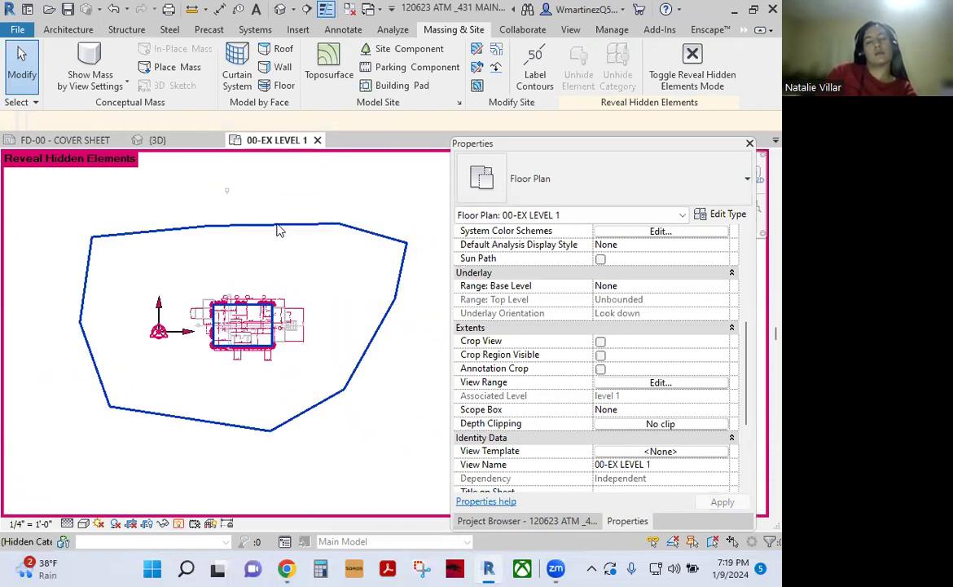
scroll(219, 196, "up", 1)
scroll(219, 196, "up", 1)
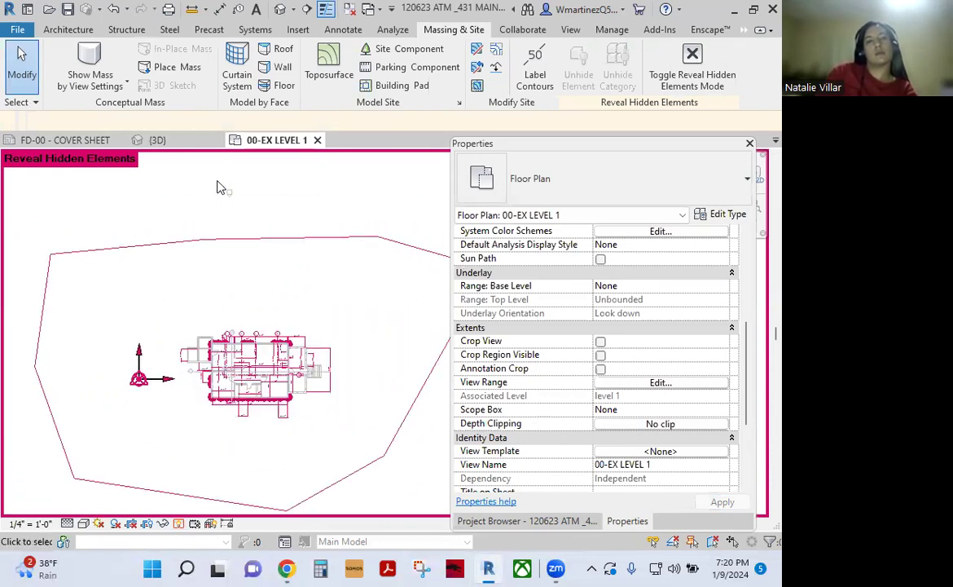
left_click(227, 198)
scroll(229, 199, "down", 2)
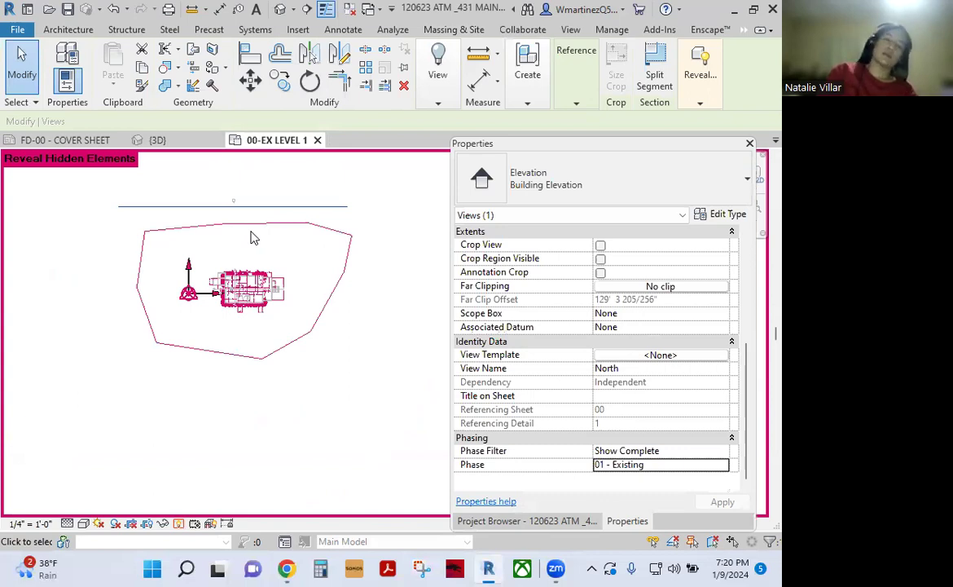
- Drag the north elevation line down across the site and move its marker next to the house
scroll(248, 226, "up", 2)
left_click(242, 210)
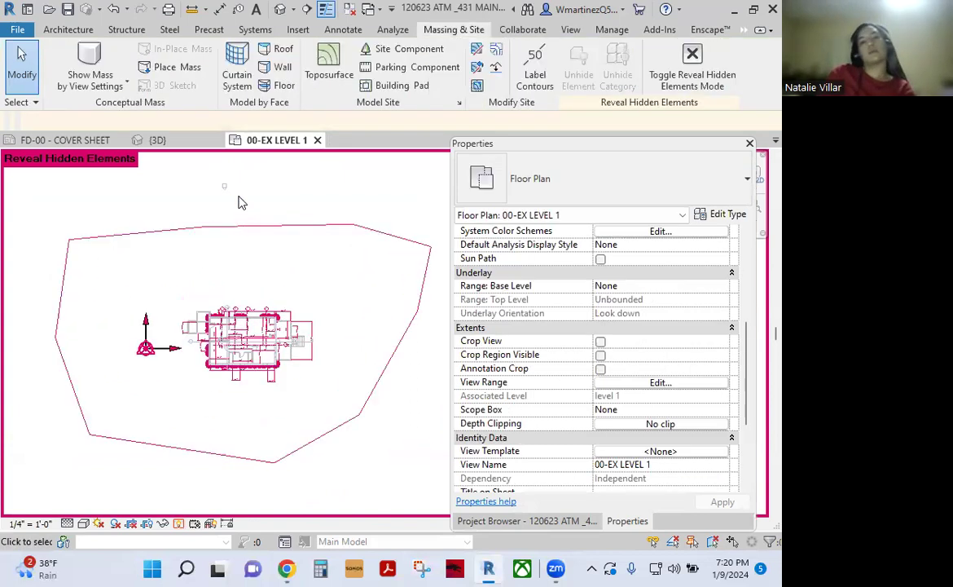
left_click(225, 190)
left_click_drag(256, 200, 258, 293)
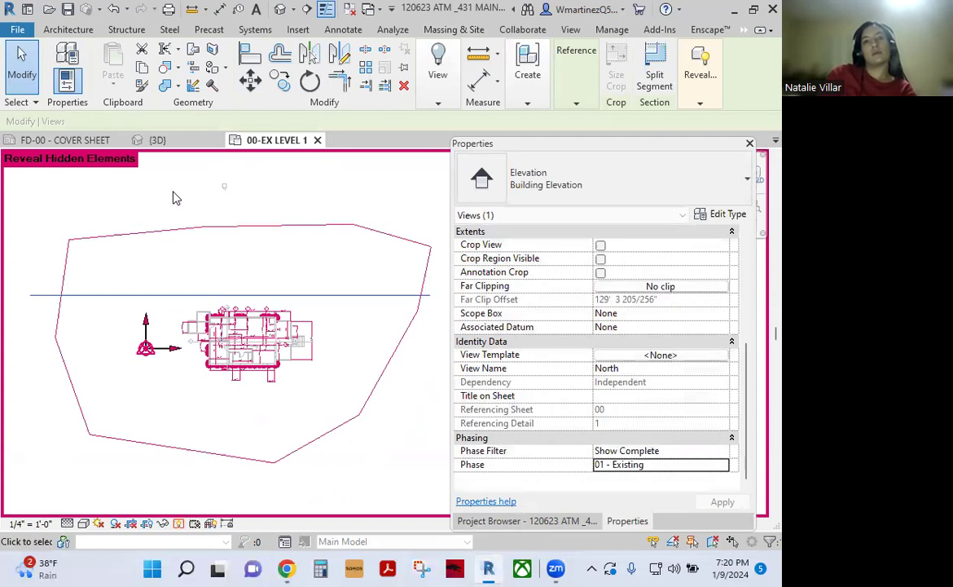
left_click(189, 172)
left_click_drag(250, 210, 244, 267)
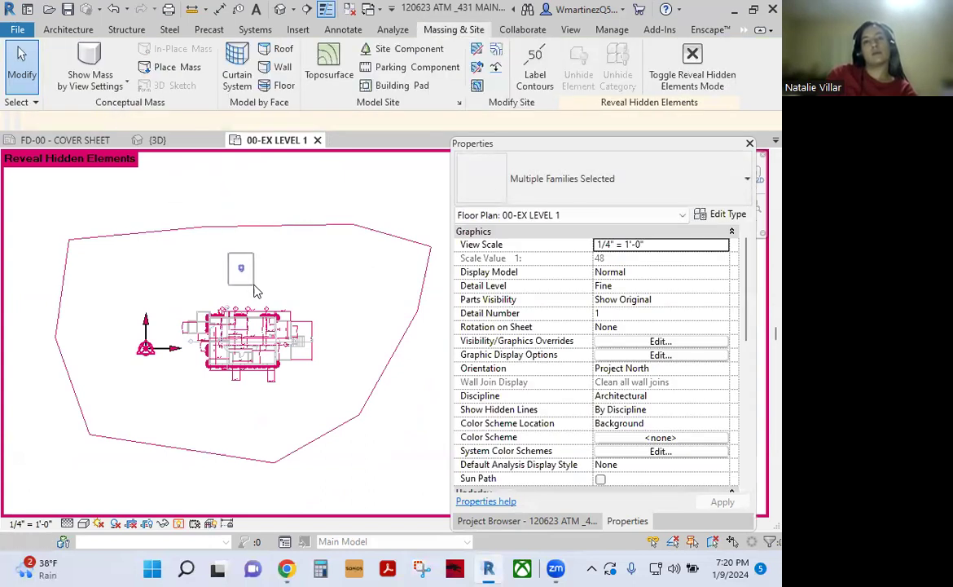
left_click(251, 196)
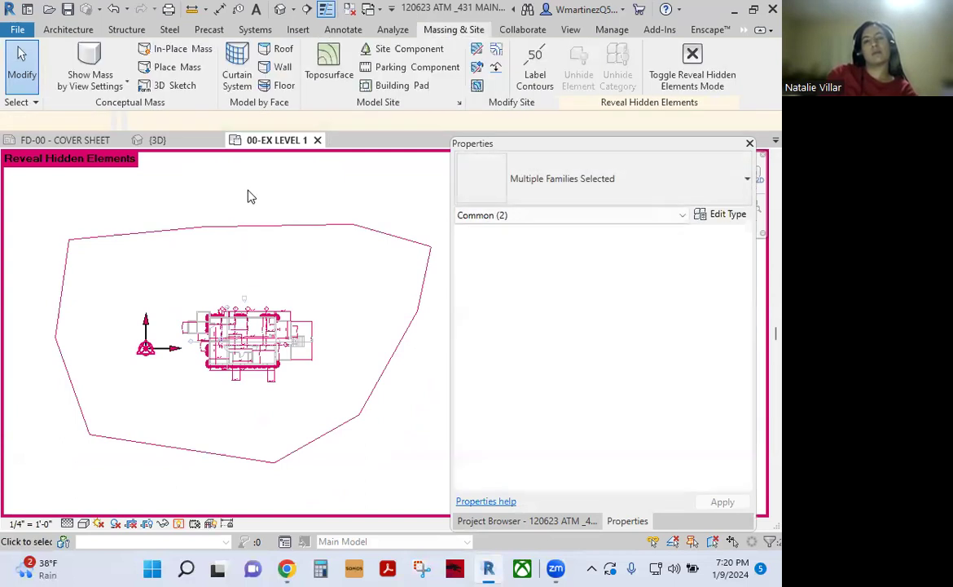
- Check the house in the {3D} view, then return to the level 1 plan and show the project views list
left_click(178, 141)
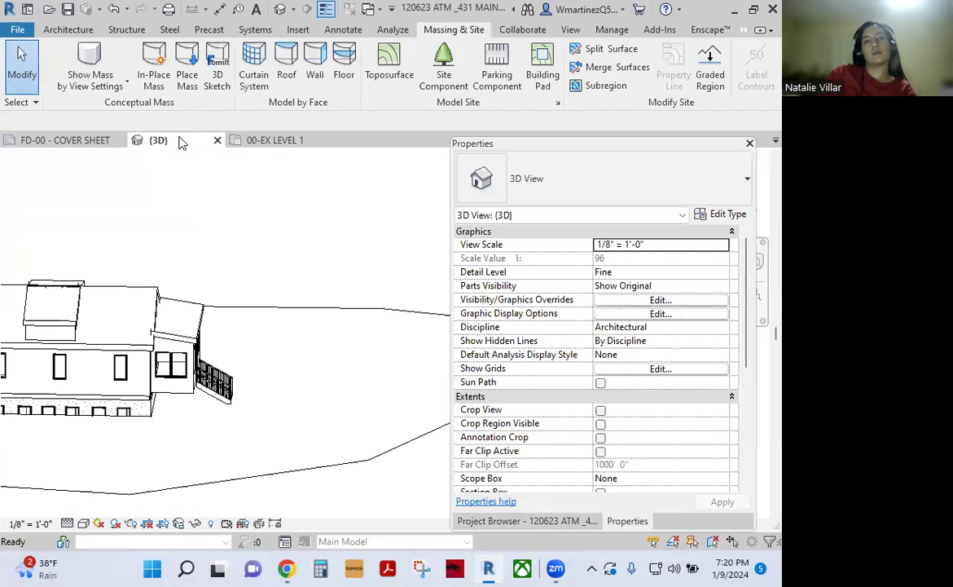
left_click(260, 144)
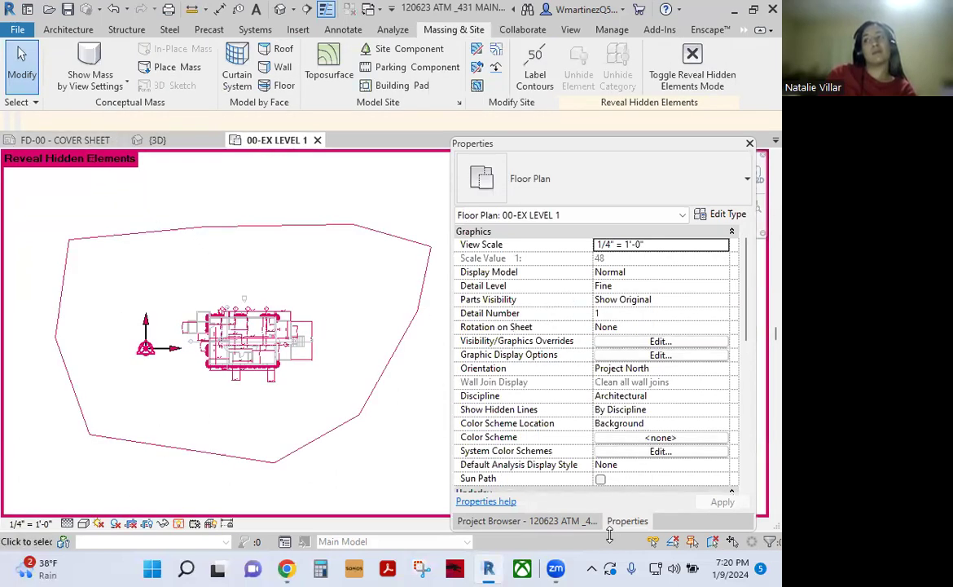
left_click(529, 520)
- Open the North elevation from the Project Browser, pan to its levels, and review its properties
double_click(515, 351)
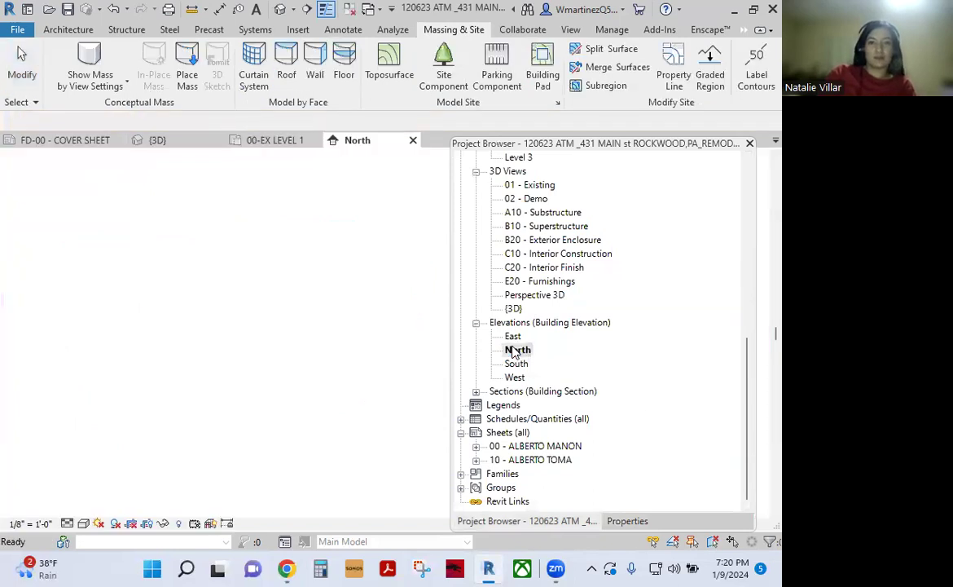
scroll(257, 453, "down", 1)
mouse_move(256, 454)
middle_mouse_down()
mouse_move(149, 454)
mouse_move(128, 442)
middle_mouse_up()
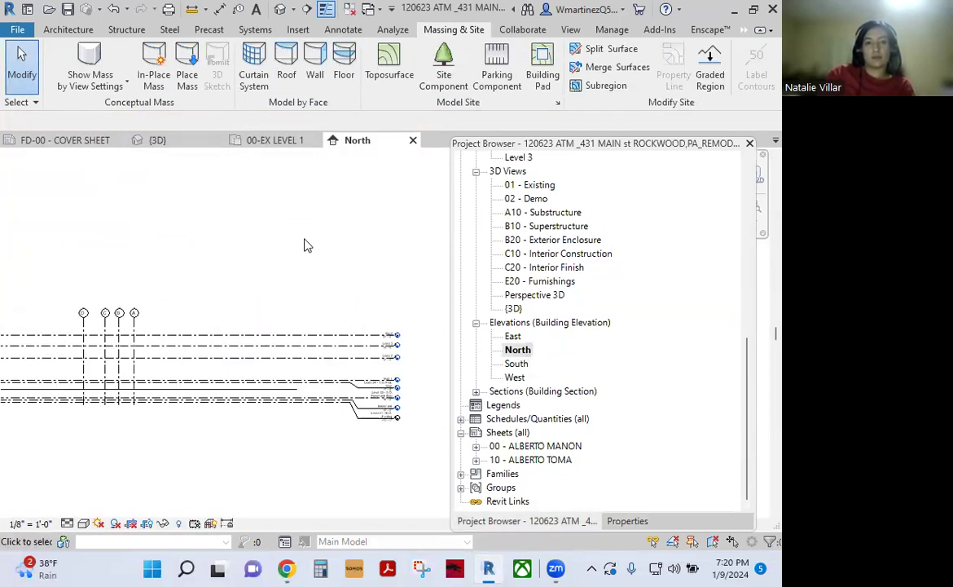
left_click(628, 521)
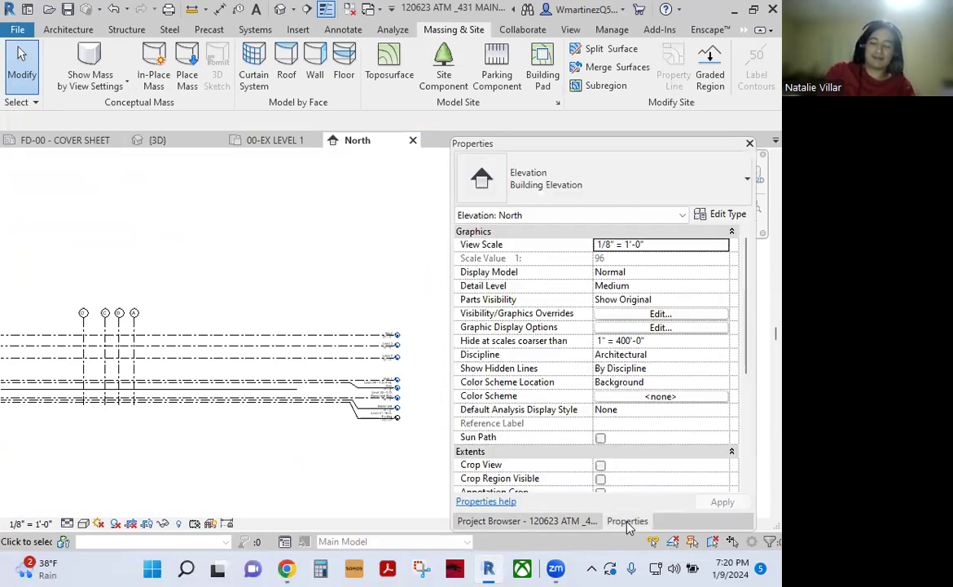
scroll(661, 422, "down", 3)
scroll(664, 432, "down", 1)
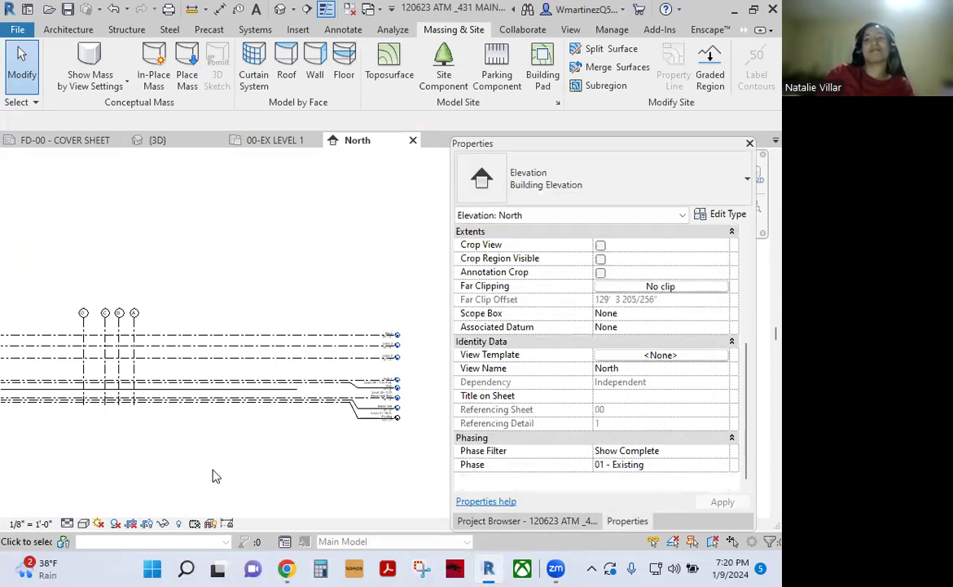
- On the level 1 plan, shift the north elevation line up past the house
left_click(259, 140)
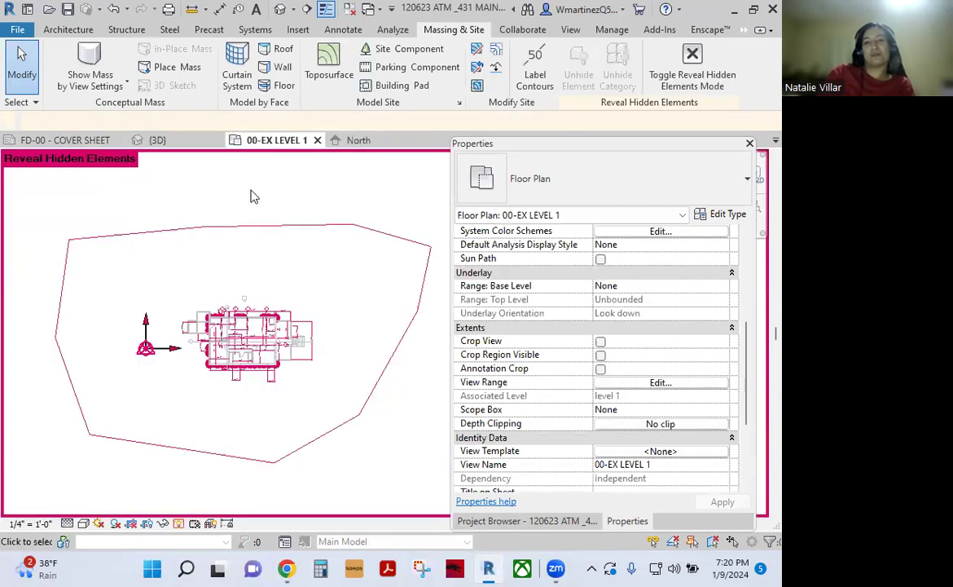
scroll(269, 312, "up", 3)
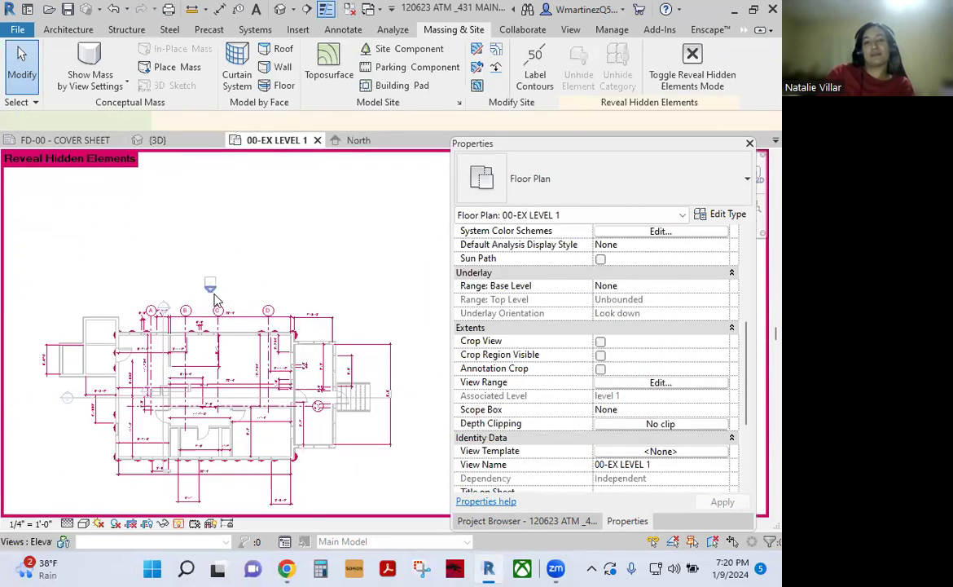
left_click(210, 285)
scroll(212, 309, "down", 3)
scroll(215, 367, "down", 1)
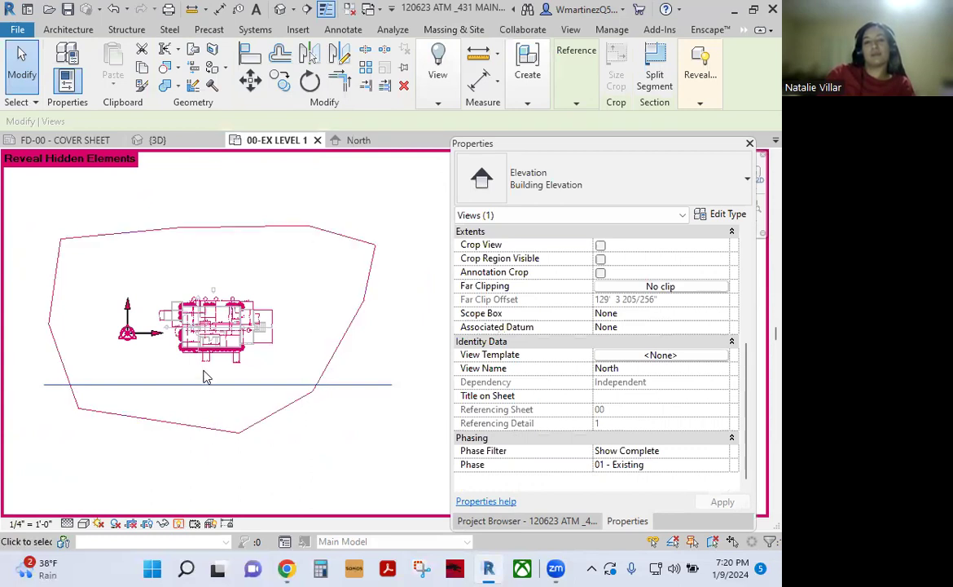
left_click_drag(208, 385, 218, 296)
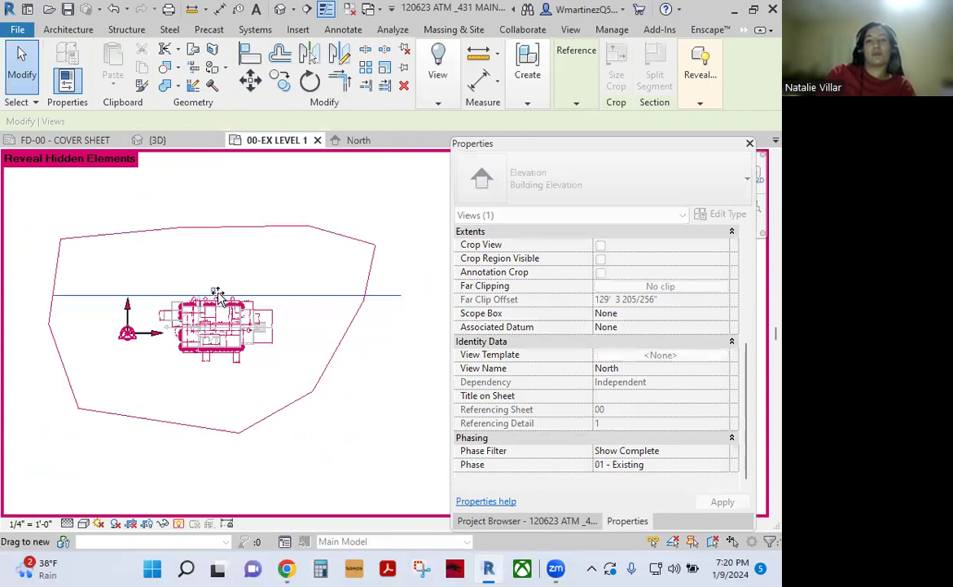
- Open the North elevation and center and zoom in on the house facade
left_click(343, 142)
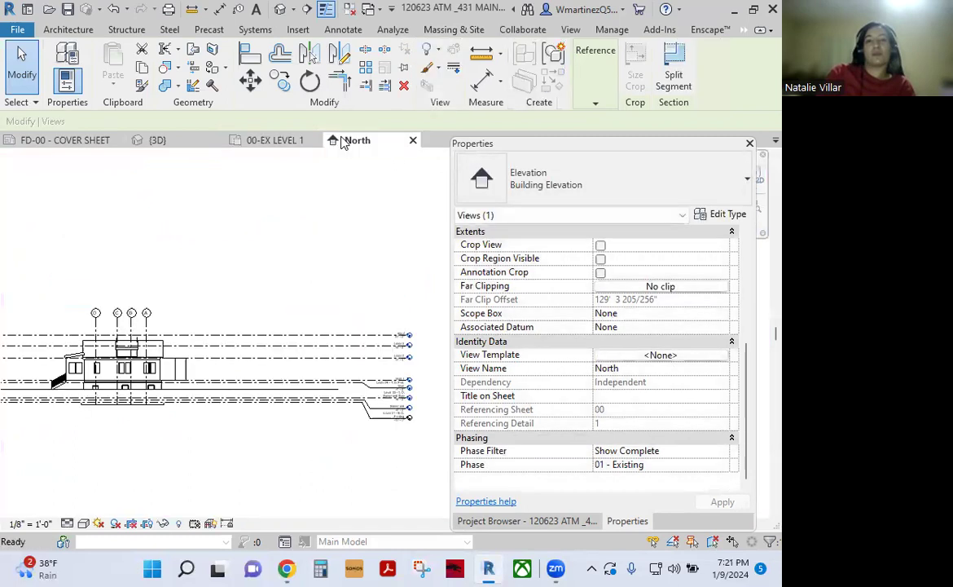
scroll(57, 436, "up", 2)
middle_click_drag(41, 443, 145, 495)
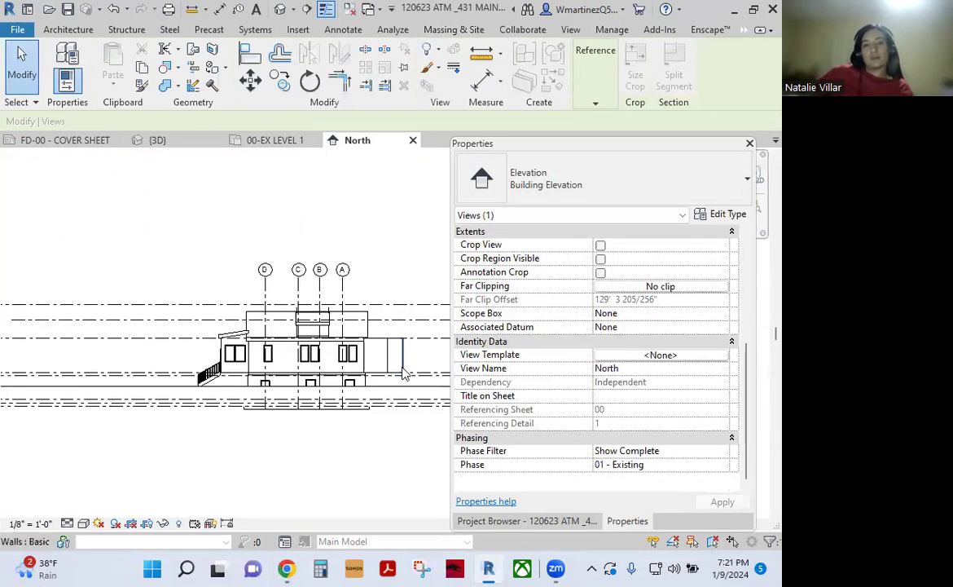
scroll(405, 372, "up", 2)
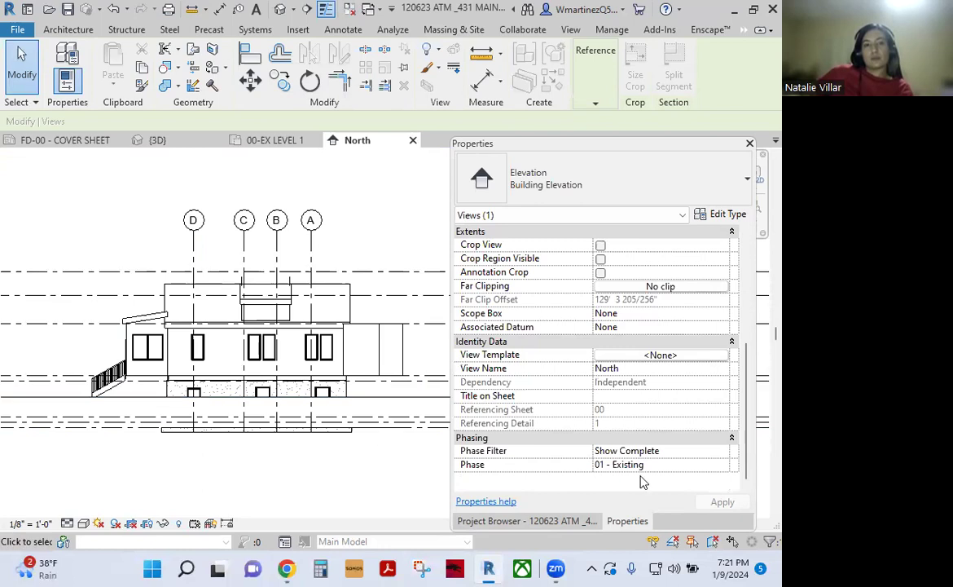
- Open Visibility/Graphic Overrides with VG, browse down to Topography, and close without changes
left_click(362, 482)
key("v")
key("g")
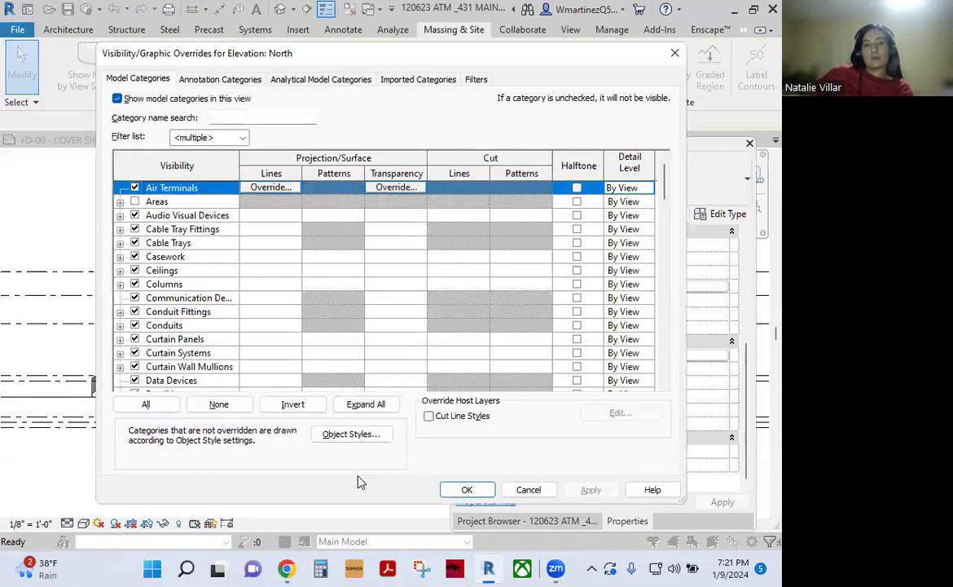
left_click(233, 354)
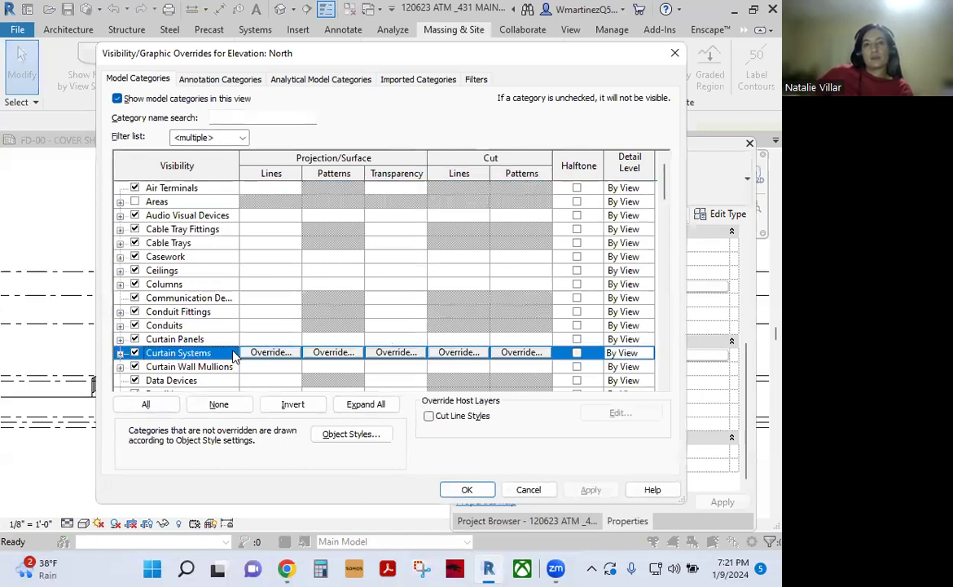
scroll(237, 365, "down", 10)
left_click(237, 367)
scroll(239, 367, "down", 1)
left_click(240, 367)
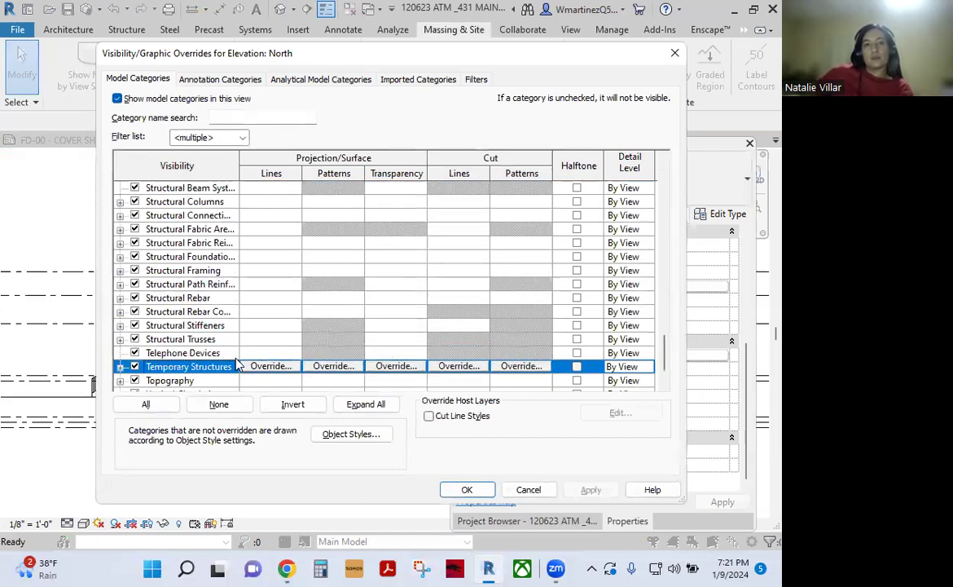
left_click(219, 380)
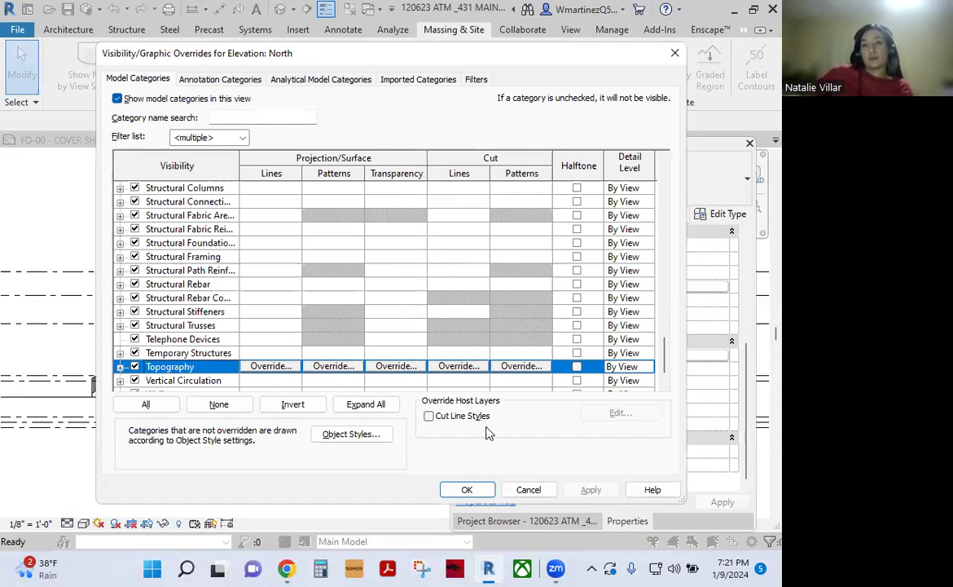
left_click(526, 490)
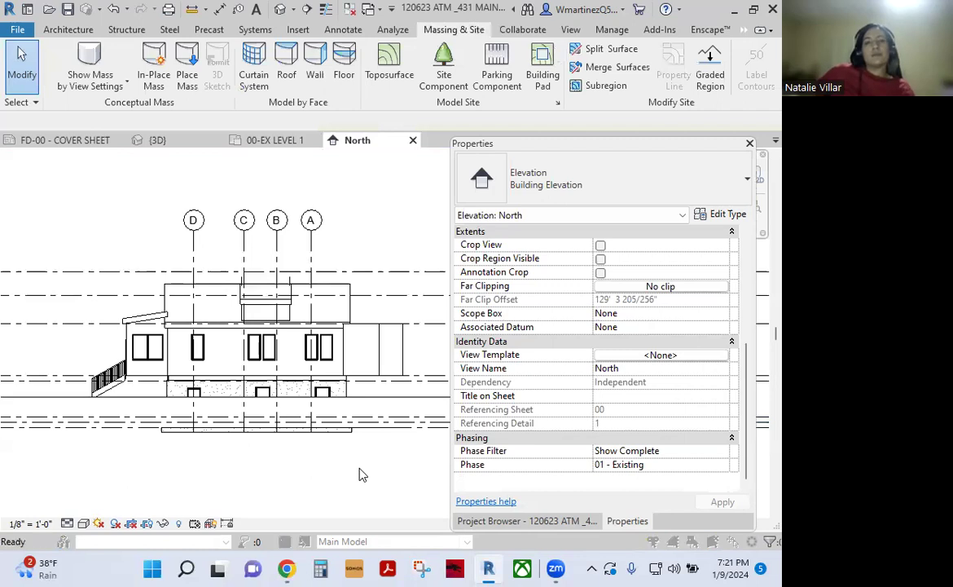
- Reopen Visibility/Graphic Overrides and move down the category list to Topography
key("v")
key("g")
left_click(356, 352)
key("t")
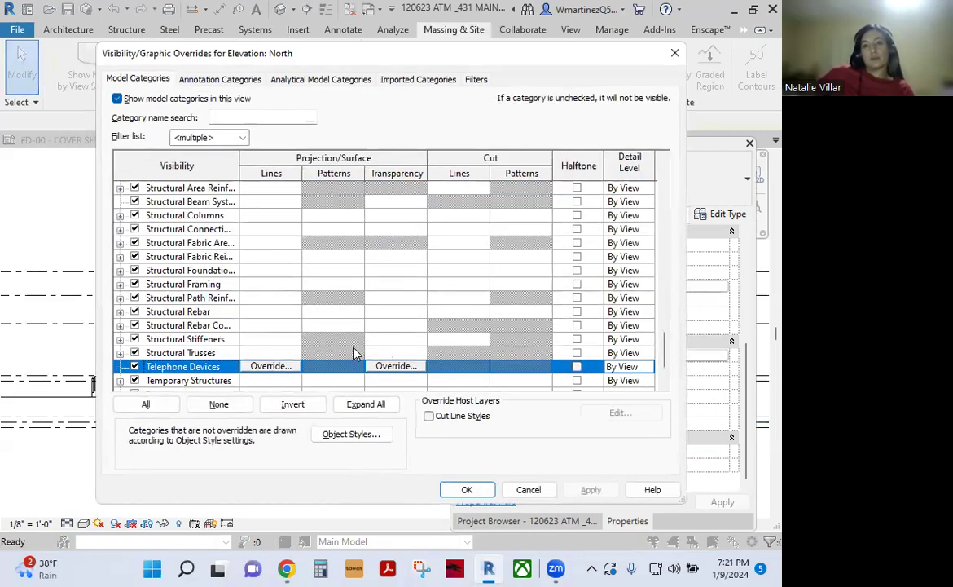
key("Down")
key("Down")
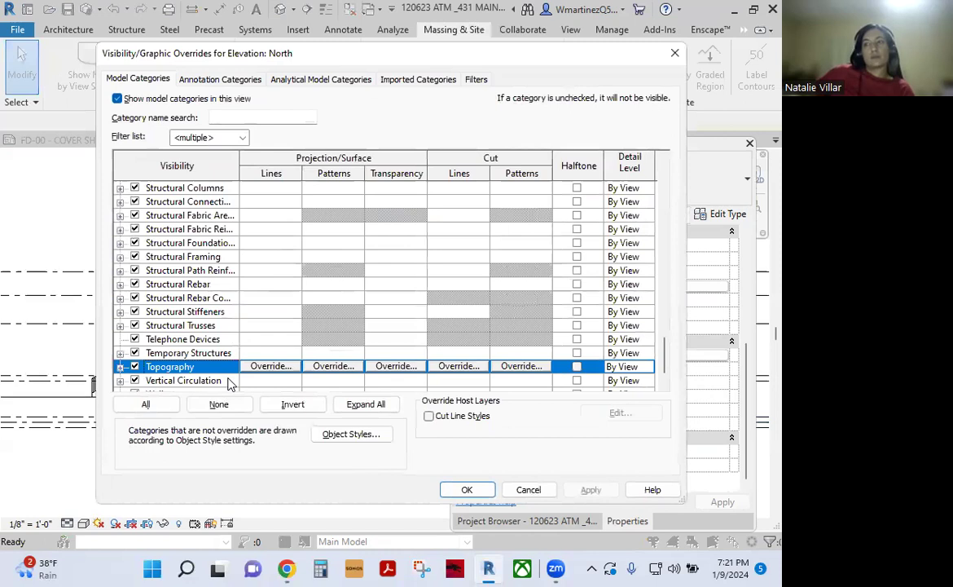
- Set the Topography cut foreground pattern to Earth and close the override dialogs
left_click(526, 368)
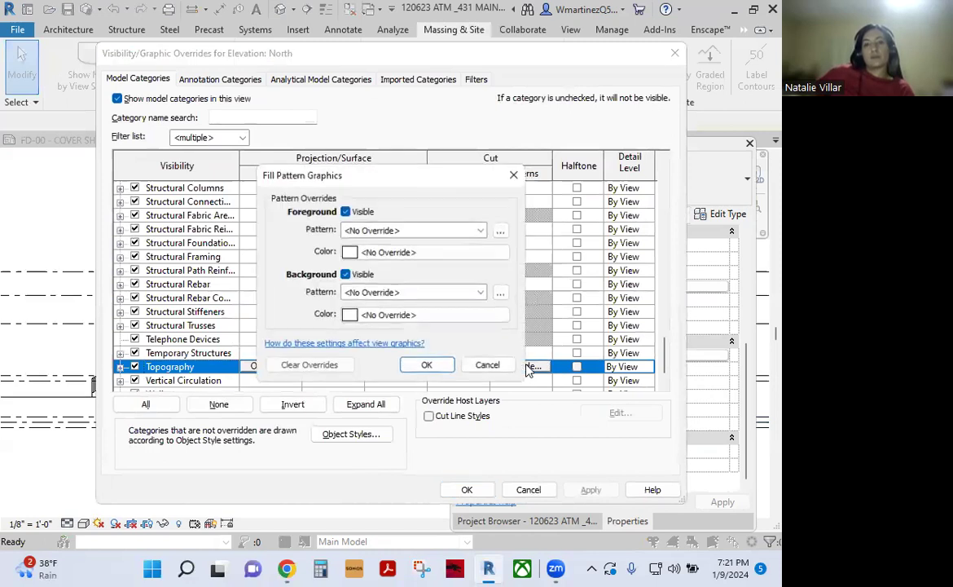
left_click(387, 232)
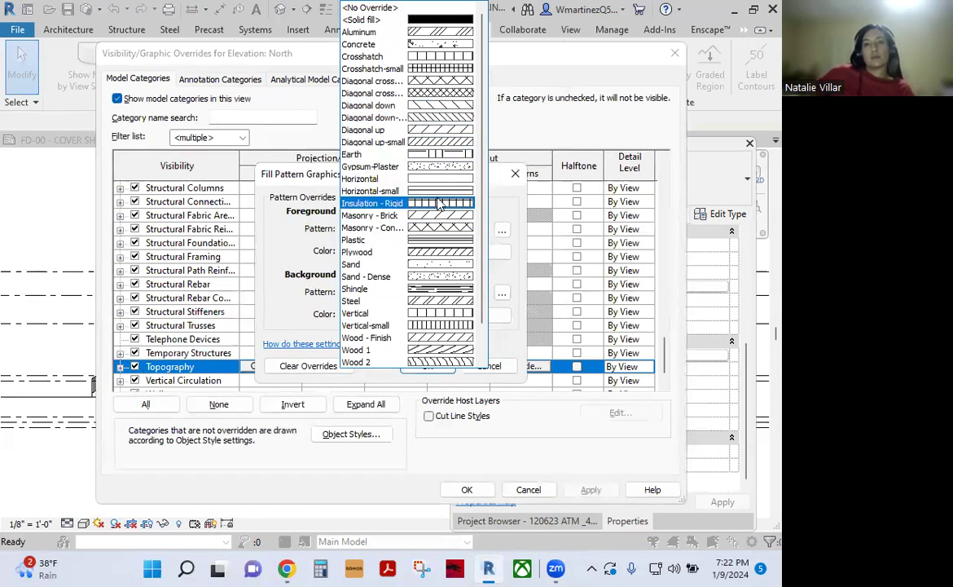
key("Up")
key("Up")
key("Up")
key("Return")
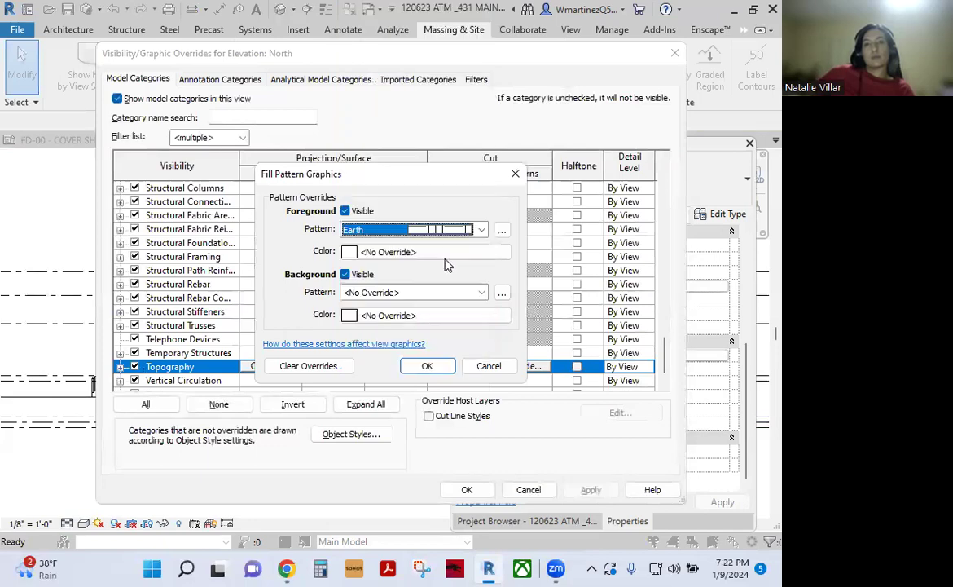
key("Return")
key("Return")
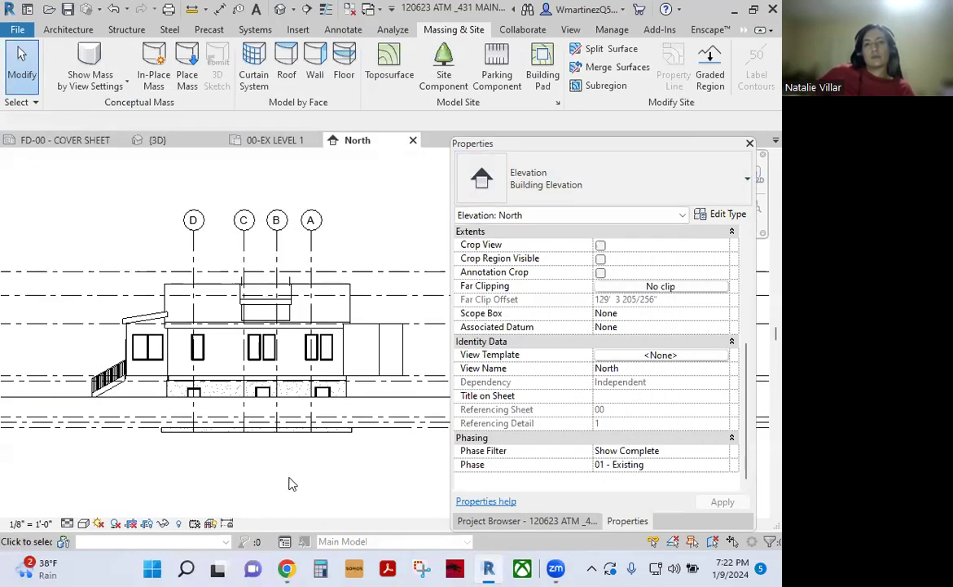
- Give the Topography cut pattern an Earth foreground in light grey RGB 192-192-192
key("v")
key("g")
left_click(272, 339)
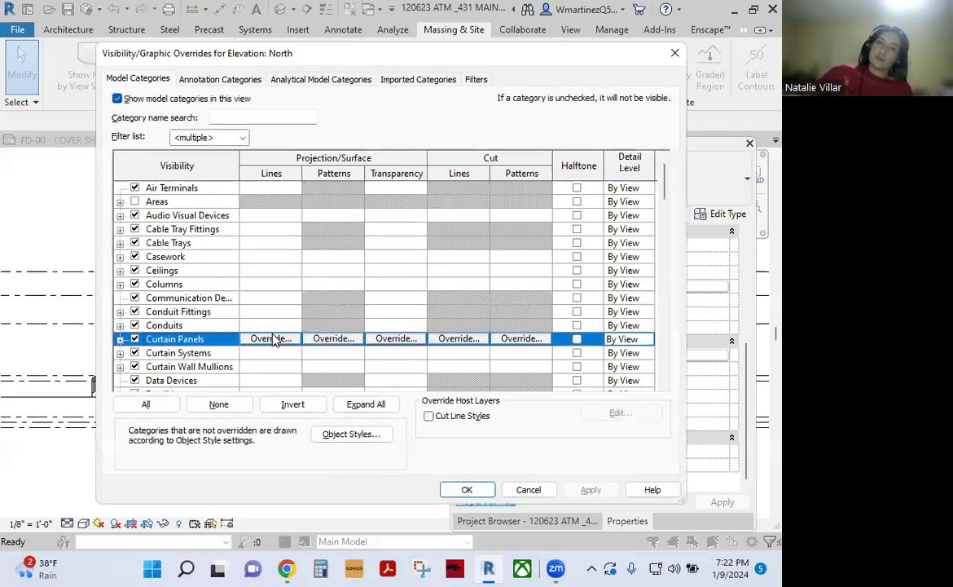
key("t")
key("t")
key("t")
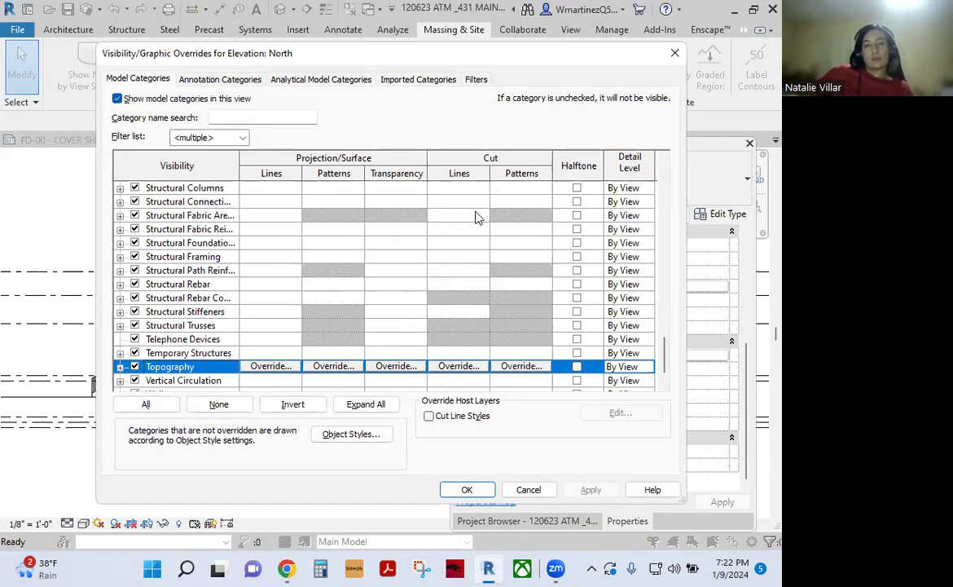
left_click(503, 367)
left_click(408, 231)
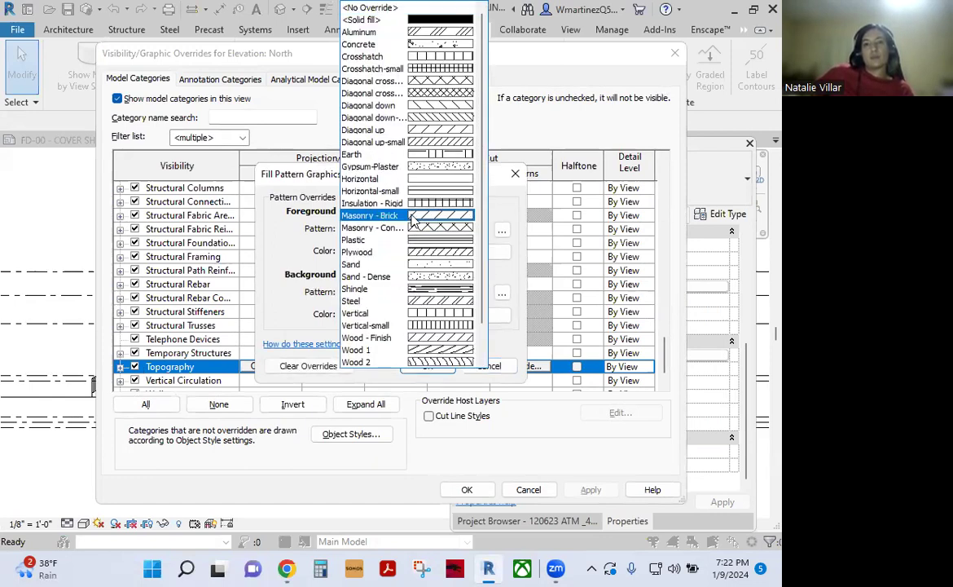
key("e")
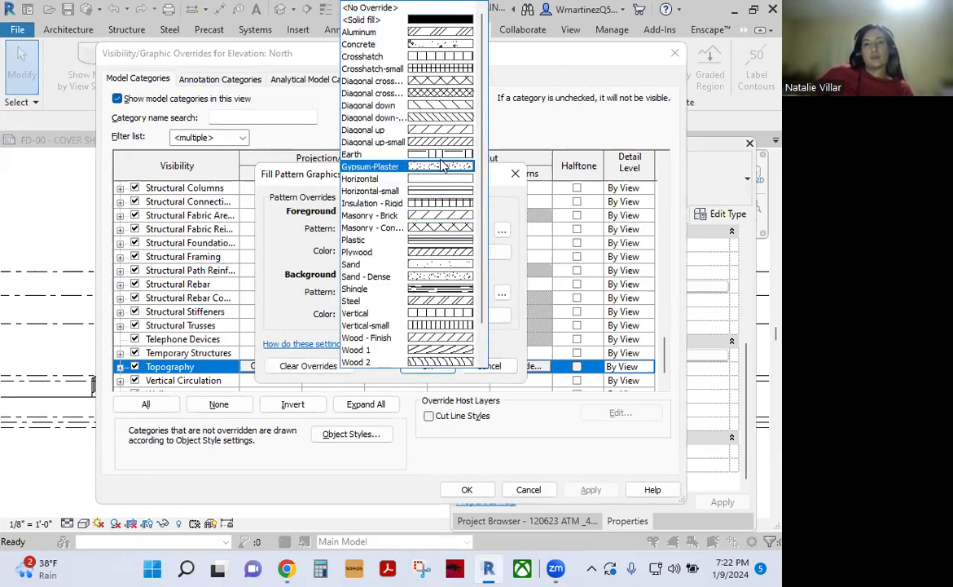
left_click(440, 155)
left_click(410, 257)
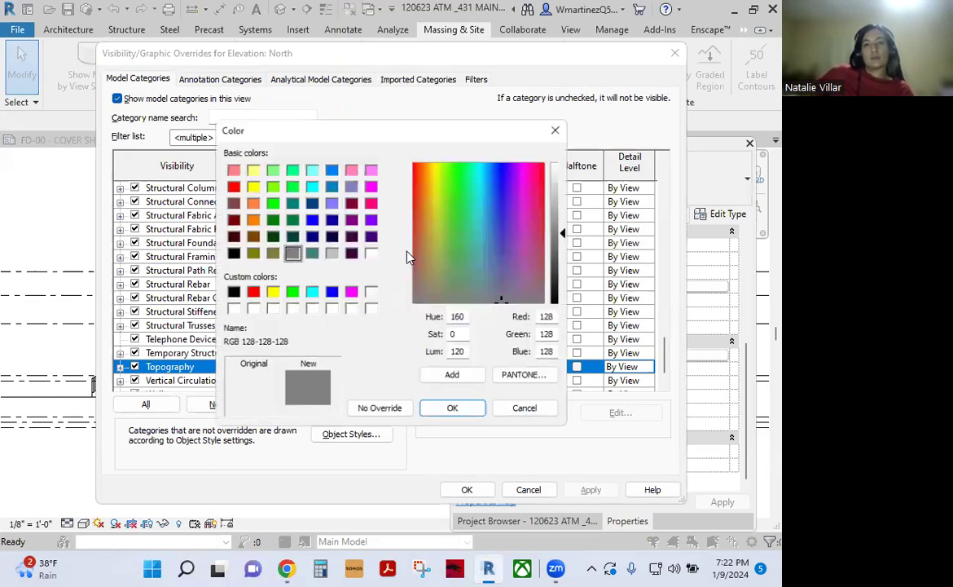
left_click(330, 253)
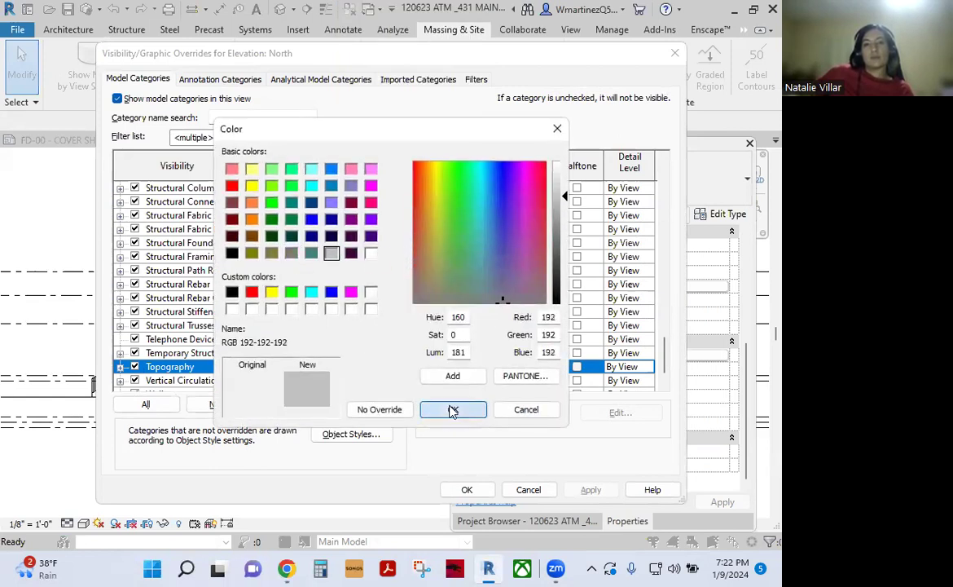
left_click(445, 414)
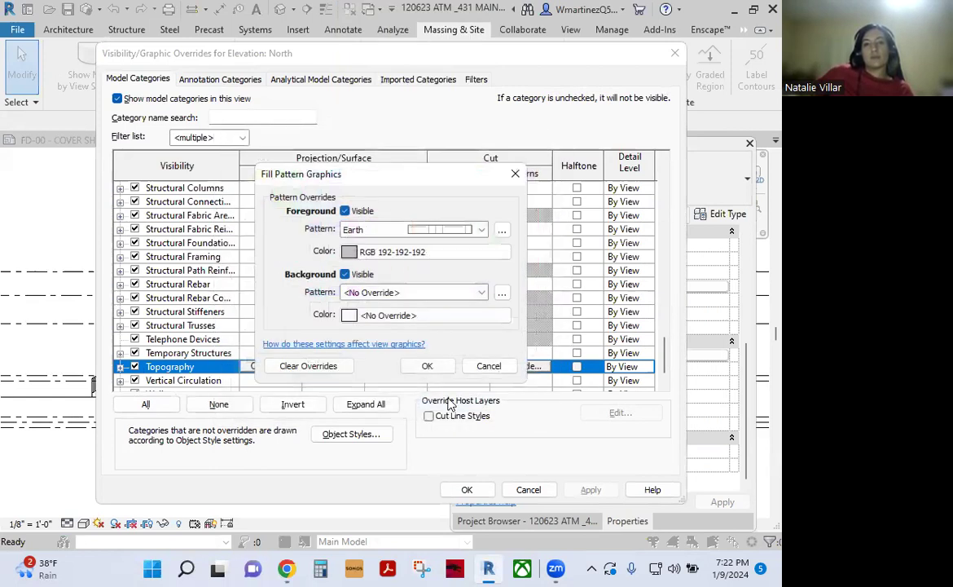
- Set the Topography cut background to Earth in light grey RGB 192-192-192 and apply the overrides
left_click(410, 293)
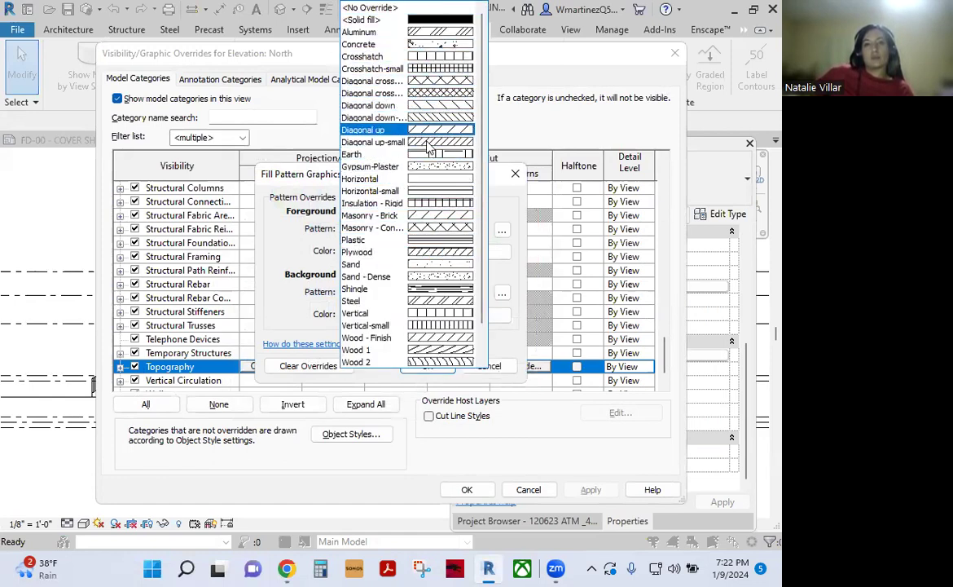
key("Up")
key("Up")
key("Up")
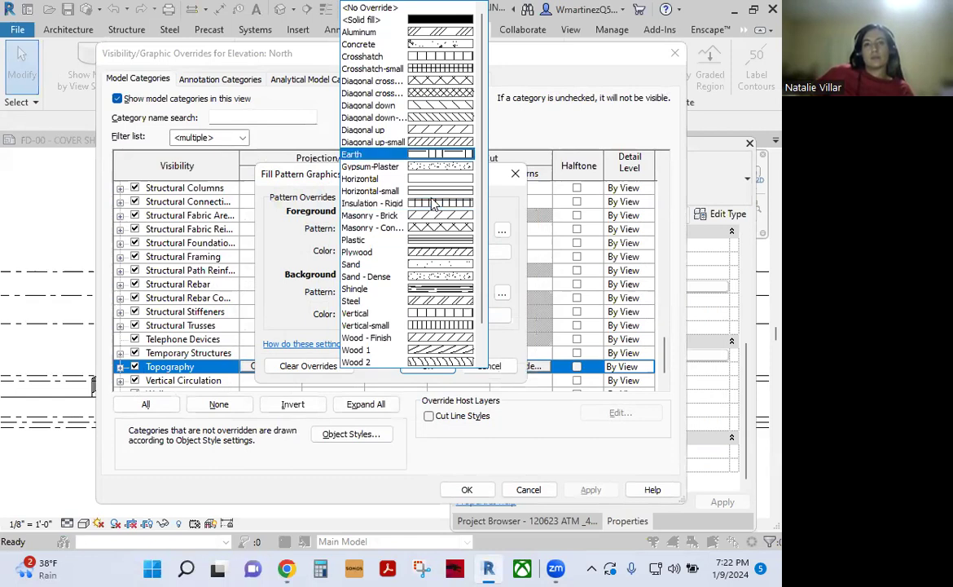
left_click(437, 155)
left_click(423, 314)
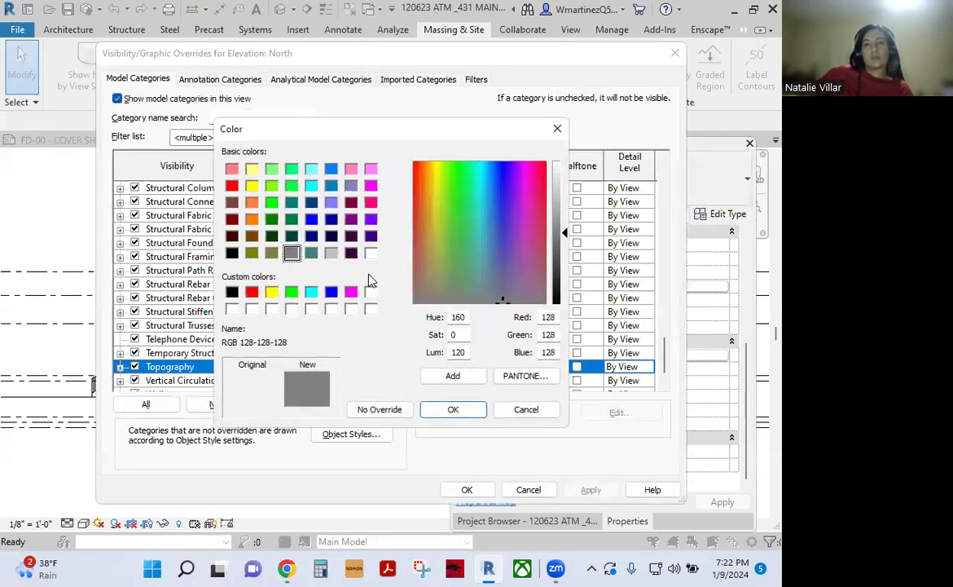
left_click(332, 255)
left_click(462, 410)
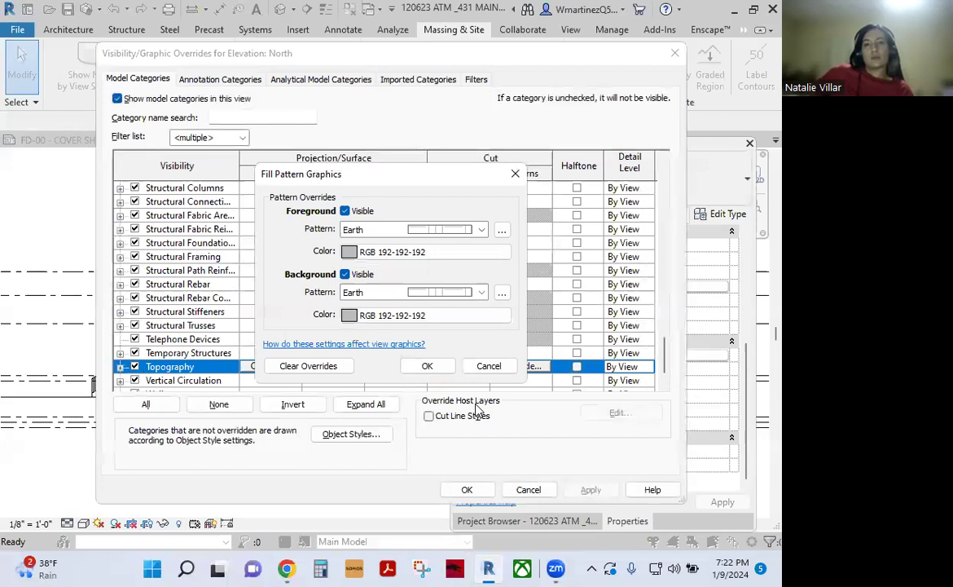
left_click(427, 365)
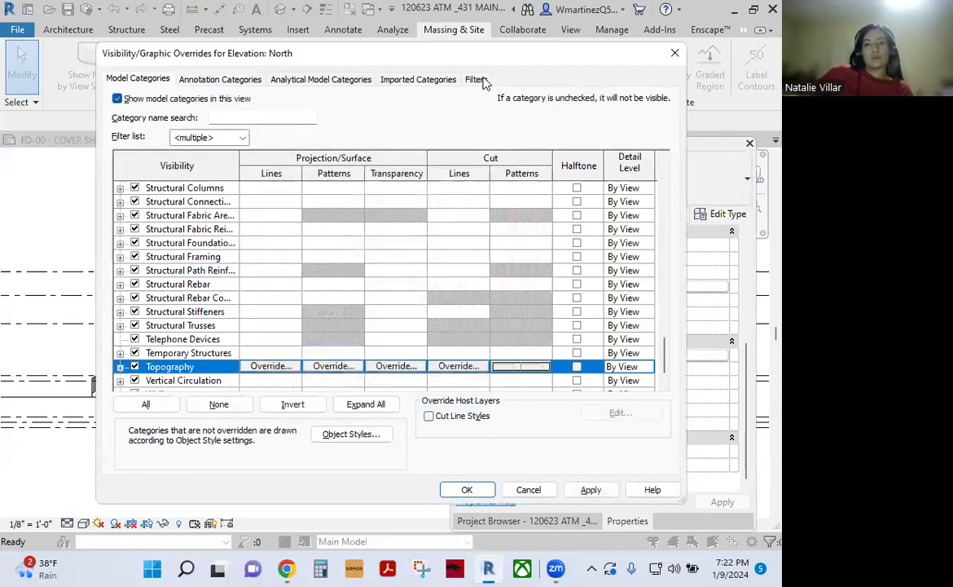
left_click(591, 489)
left_click(466, 490)
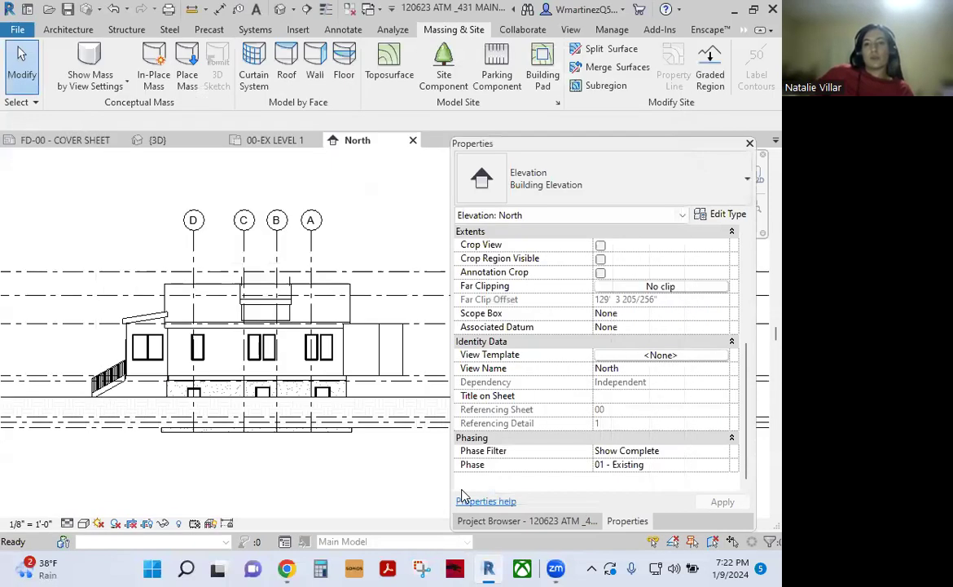
- Inspect the grey Earth fill in the North elevation and reopen Visibility/Graphic Overrides with VG
scroll(274, 432, "up", 3)
scroll(276, 448, "up", 2)
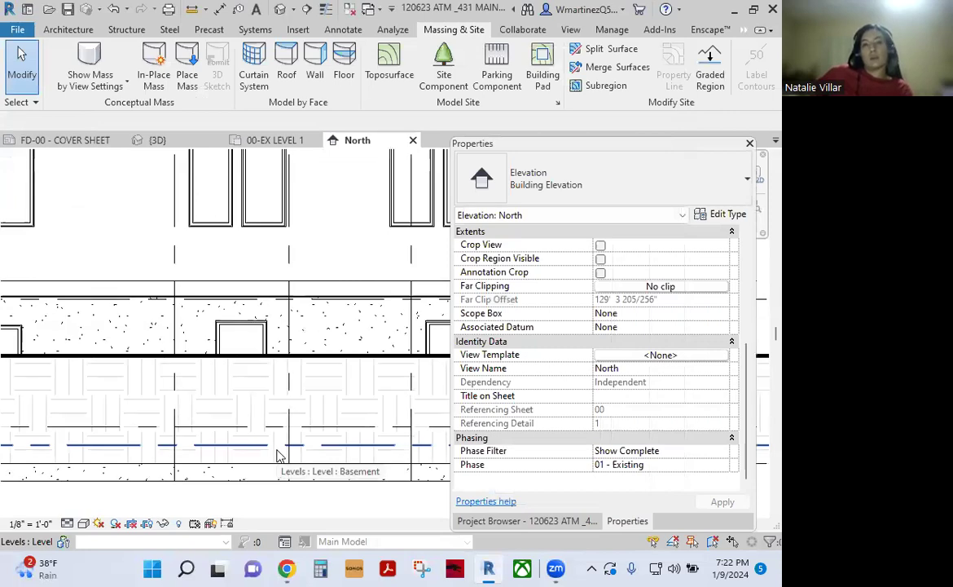
scroll(277, 455, "down", 4)
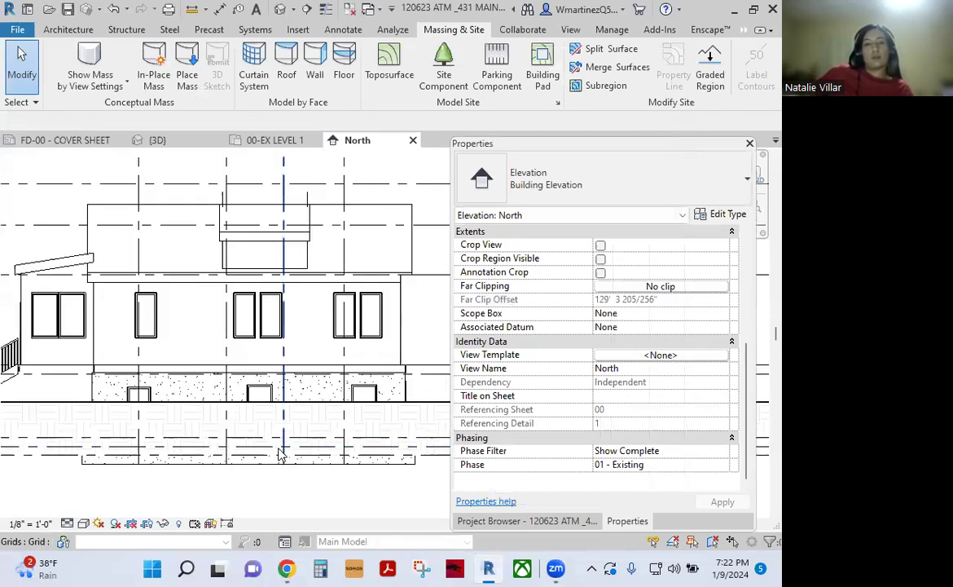
key("v")
key("g")
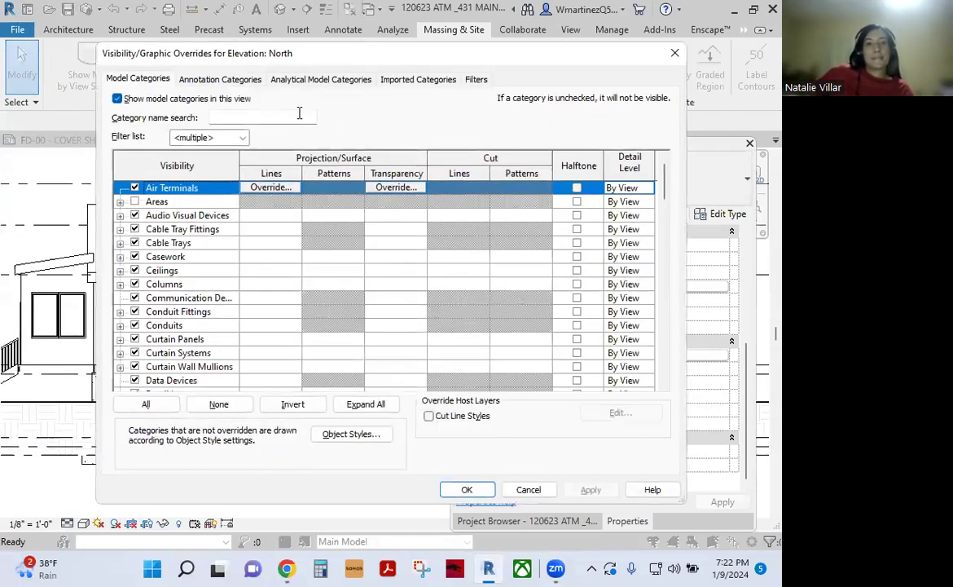
- Override the Topography cut lines to line weight 7 and apply it to the North elevation
left_click(293, 312)
key("t")
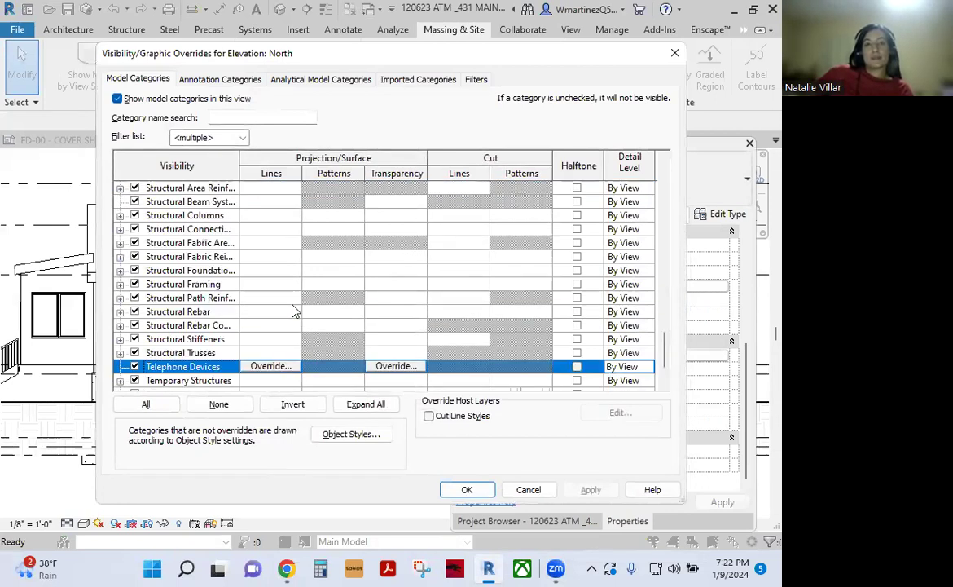
key("Down")
key("Down")
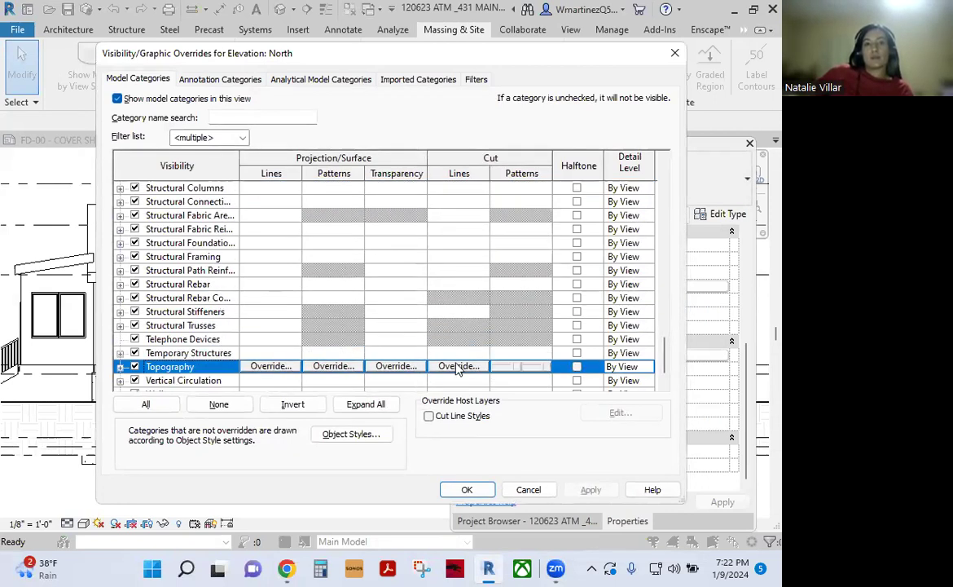
left_click(460, 367)
left_click(411, 251)
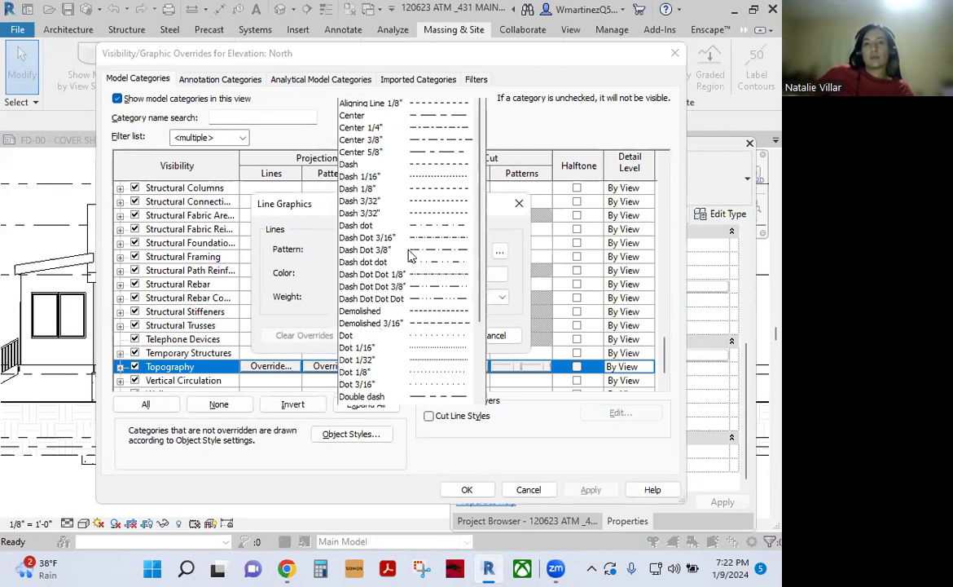
key("Escape")
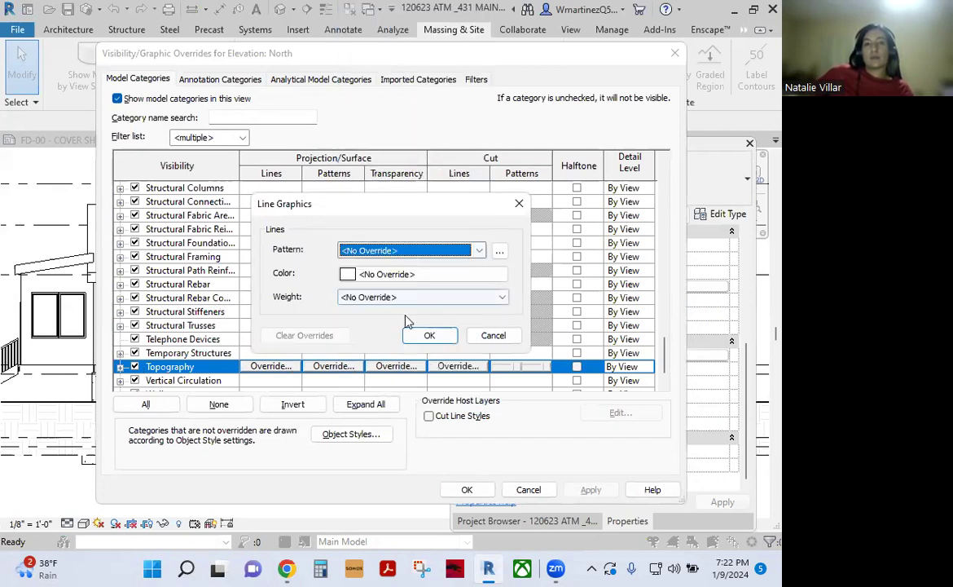
left_click(407, 298)
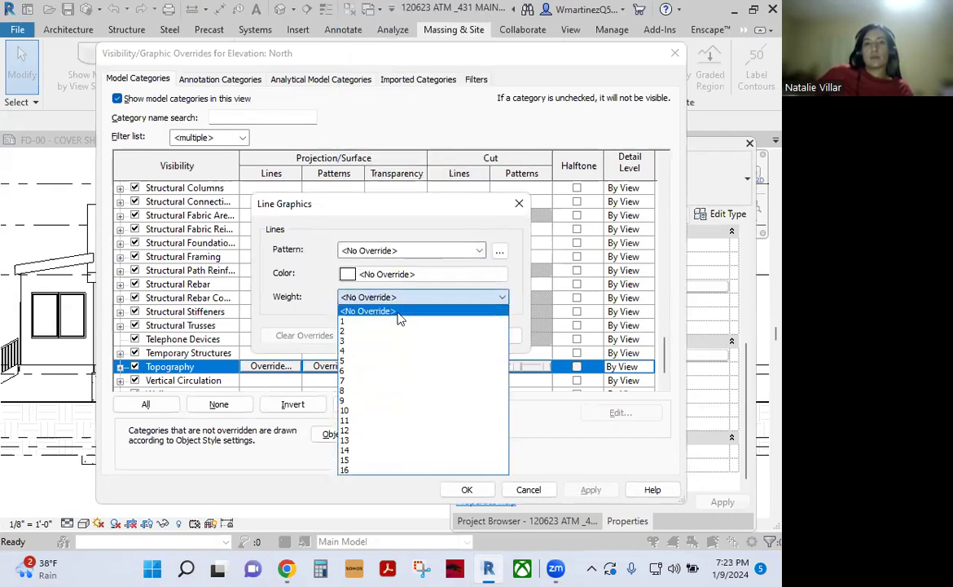
left_click(368, 386)
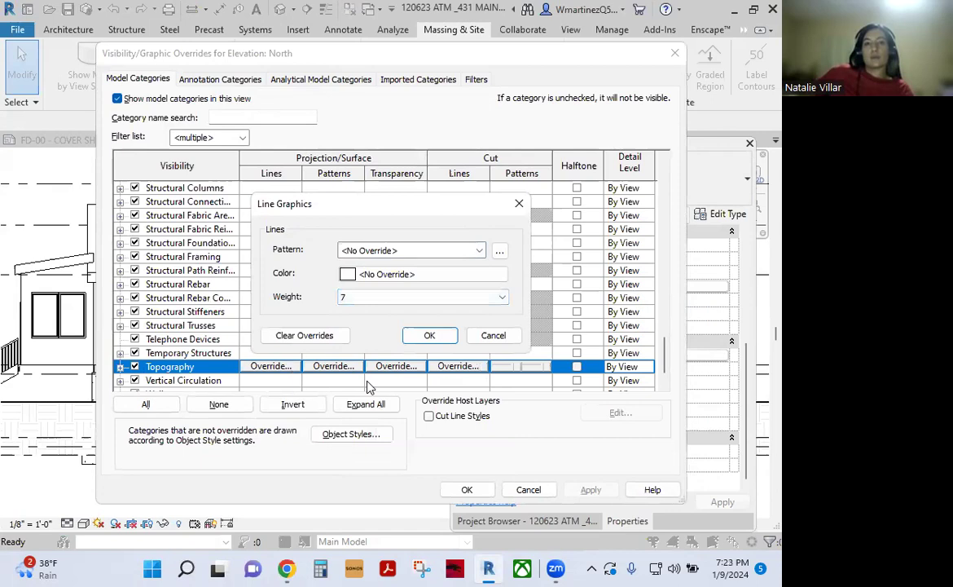
left_click(430, 334)
left_click(590, 489)
left_click(467, 489)
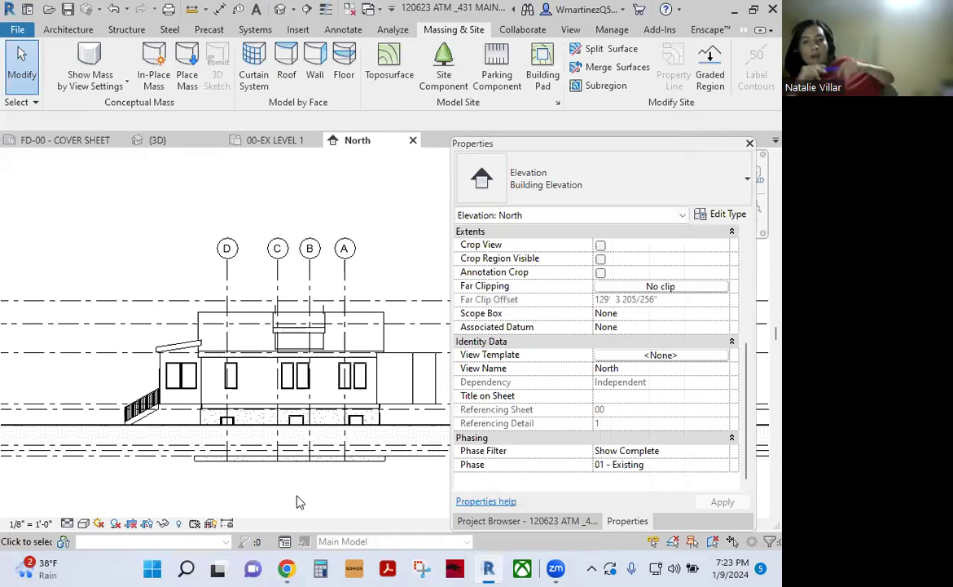
- Zoom out in the North elevation and select the toposurface beneath the house
scroll(316, 458, "down", 3)
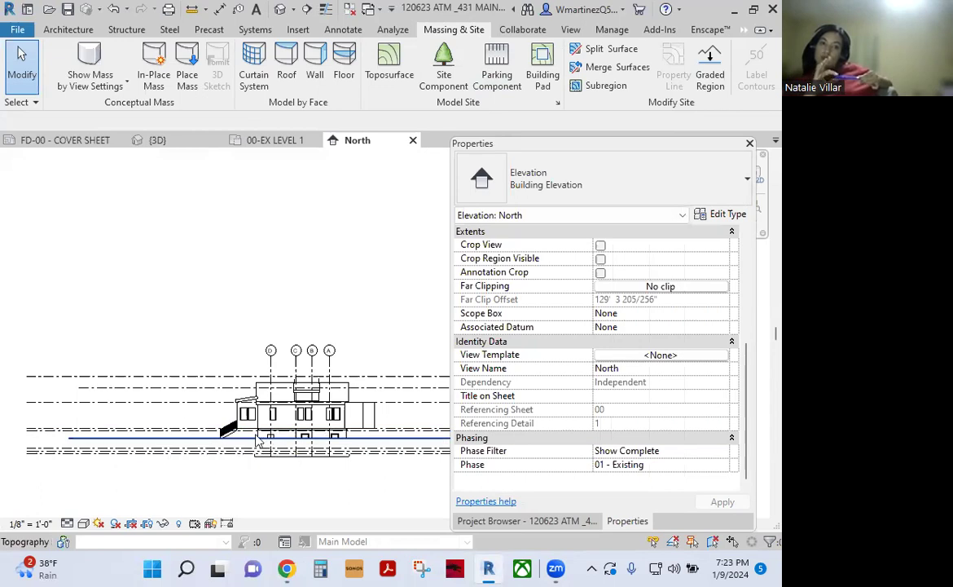
left_click(389, 444)
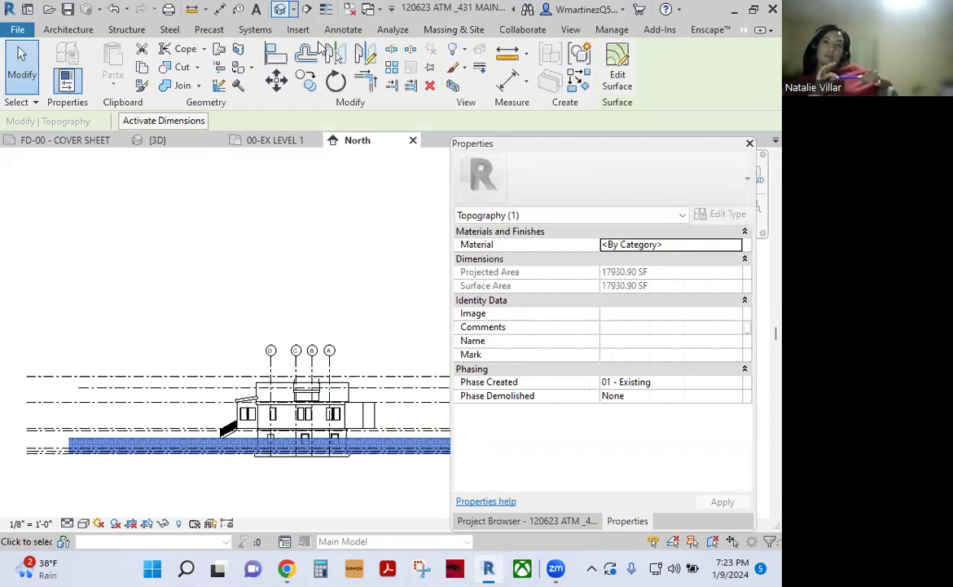
- In 3D, edit the topography and lower three left-edge boundary points to -5'
left_click(280, 9)
left_click(303, 312)
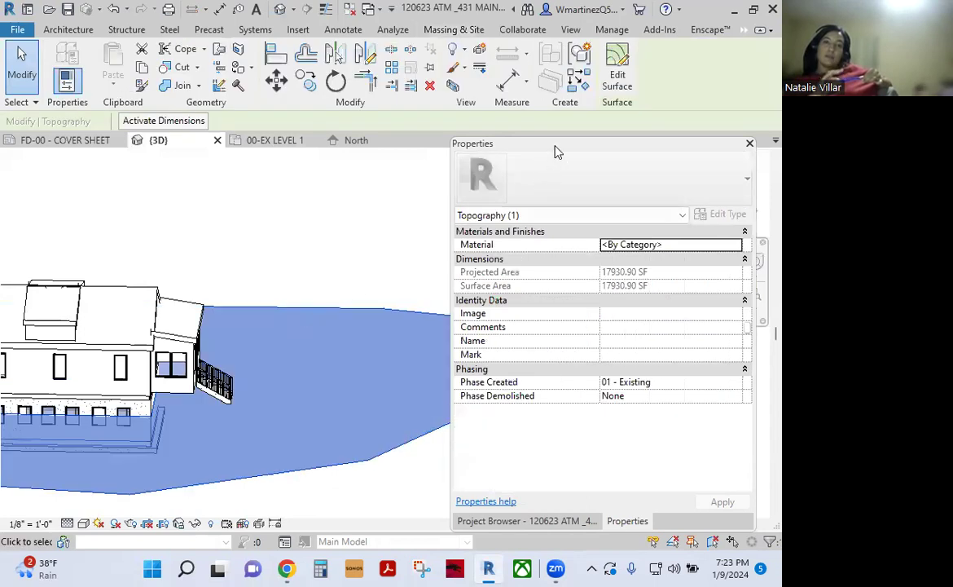
left_click(617, 79)
scroll(244, 342, "down", 2)
scroll(245, 342, "down", 3)
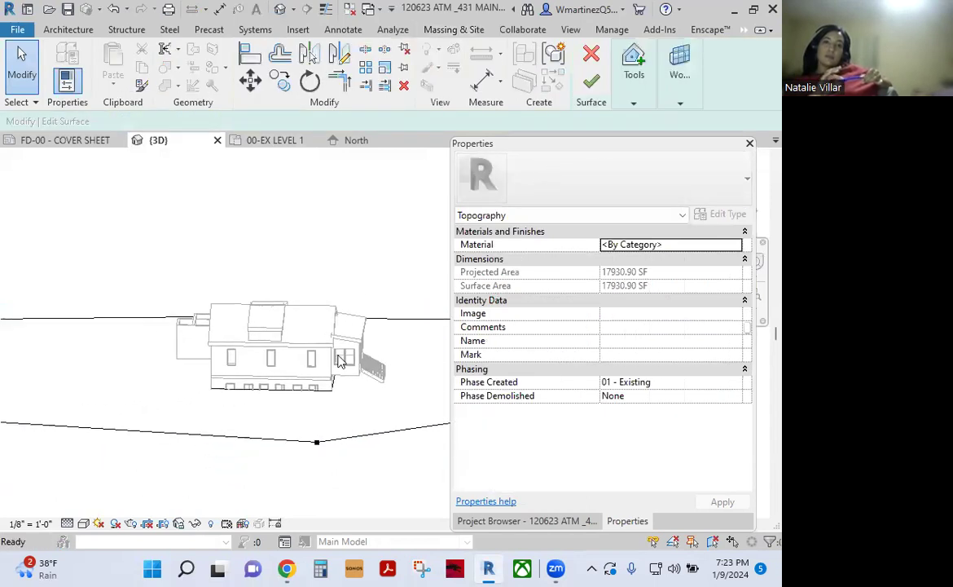
left_click_drag(8, 278, 94, 421)
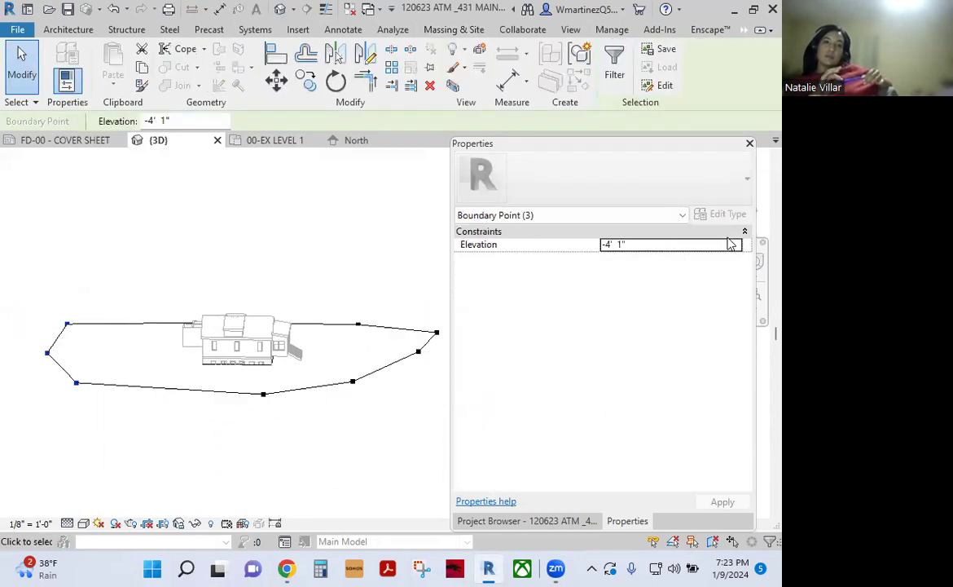
left_click(696, 248)
type("-5")
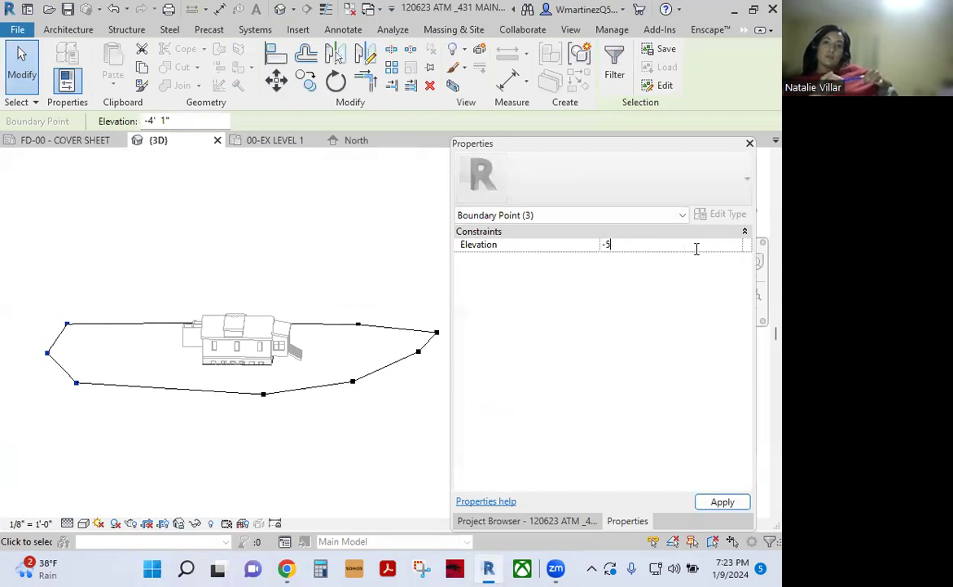
left_click(257, 326)
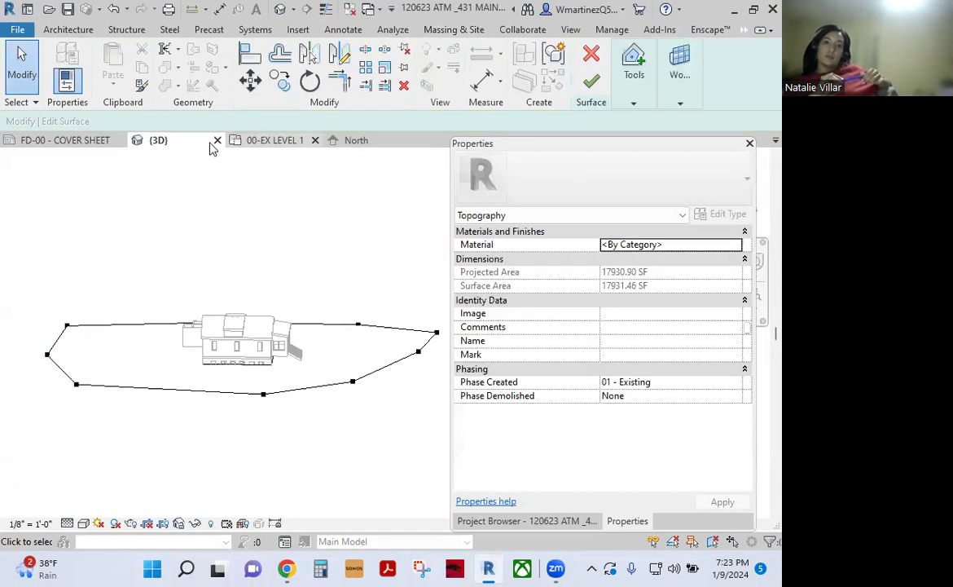
left_click(590, 82)
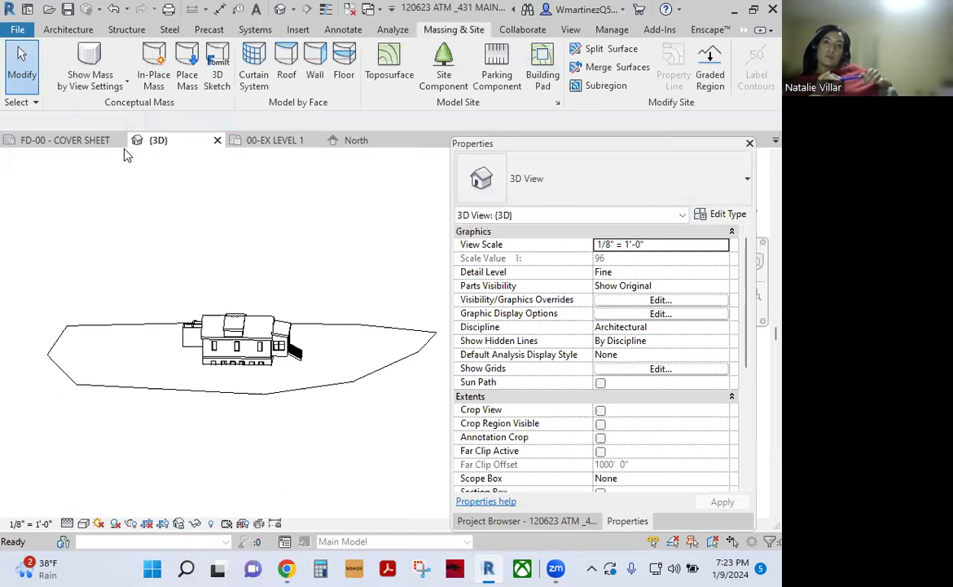
- Check the lowered ground in the level 1 plan and the North elevation
left_click(283, 144)
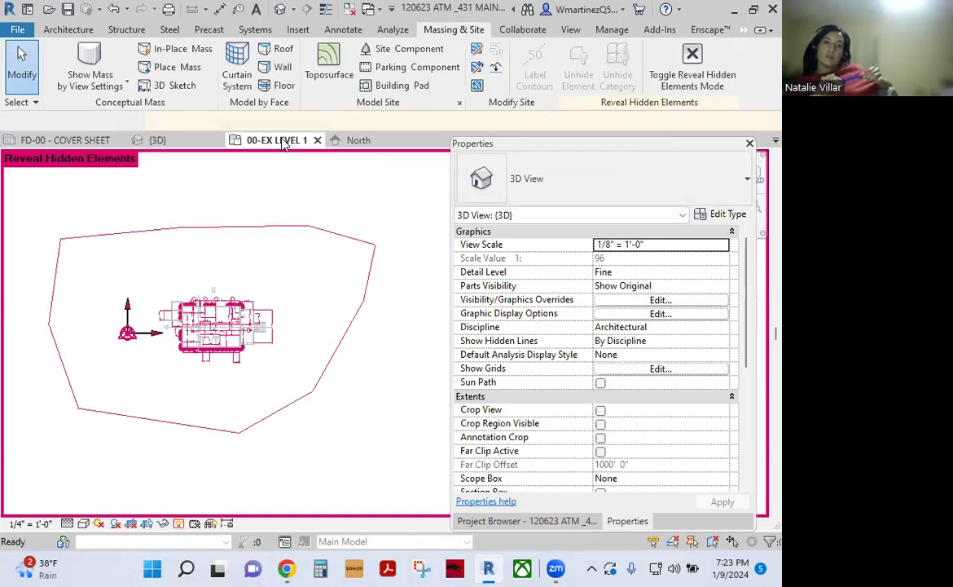
left_click(353, 140)
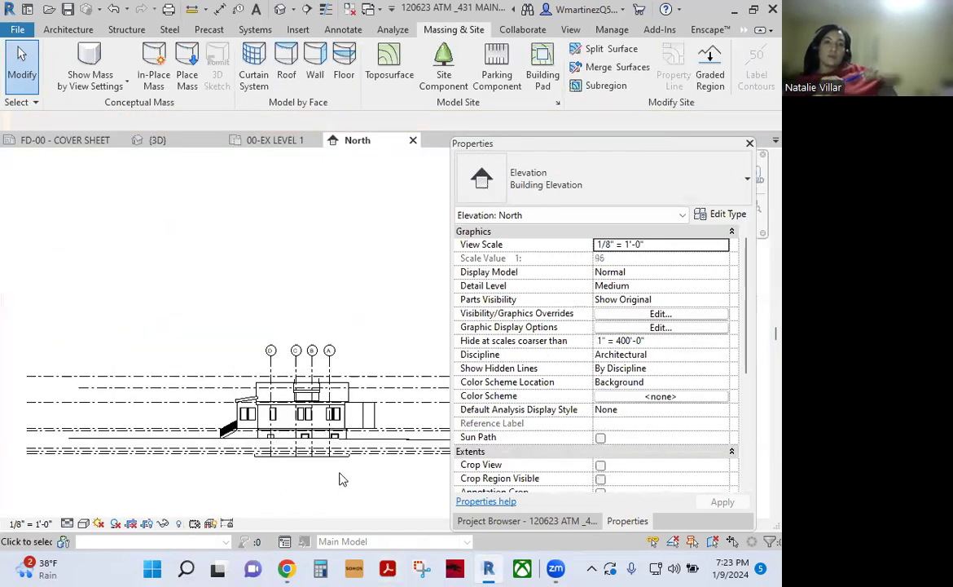
scroll(328, 428, "down", 1)
scroll(275, 416, "down", 1)
scroll(284, 410, "up", 1)
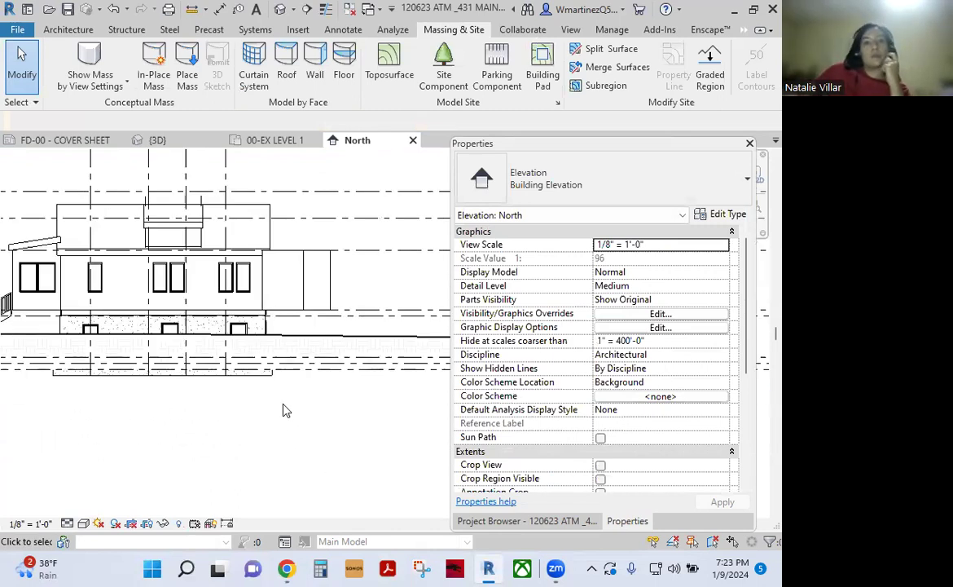
middle_click_drag(284, 410, 341, 399)
scroll(298, 439, "up", 1)
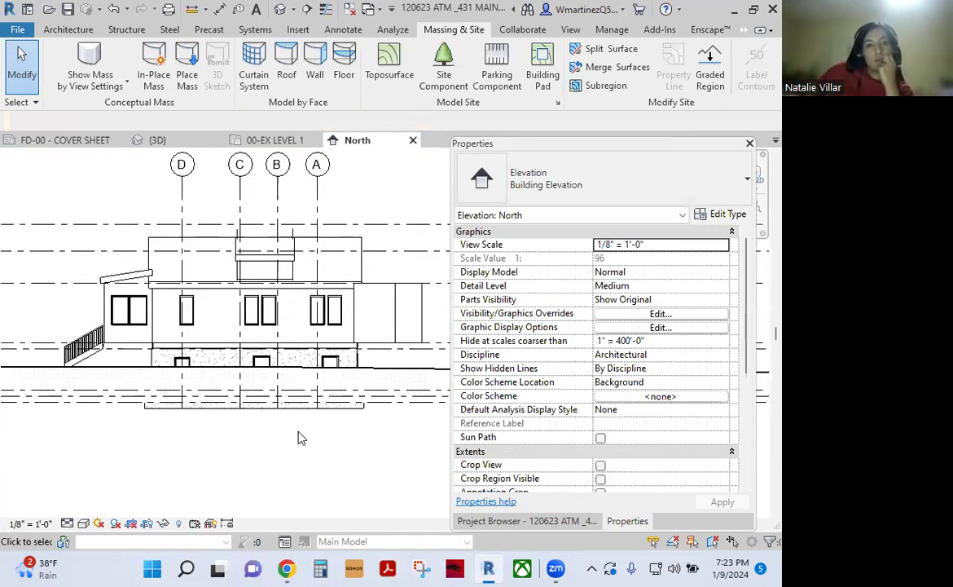
- Re-edit the topography in 3D and set the same three boundary points to -9' 0"
left_click(279, 9)
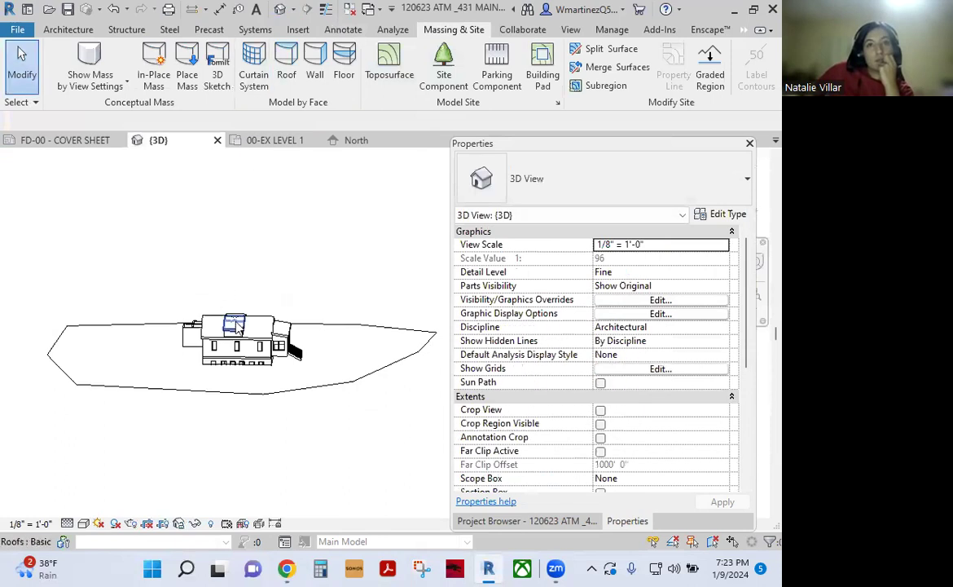
left_click(346, 330)
left_click(620, 76)
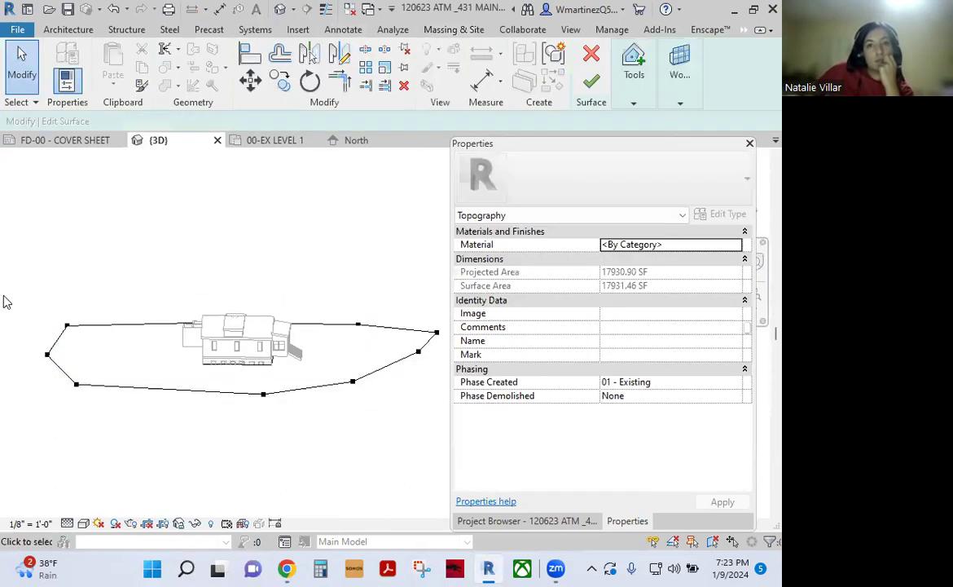
left_click_drag(6, 266, 121, 402)
left_click(685, 244)
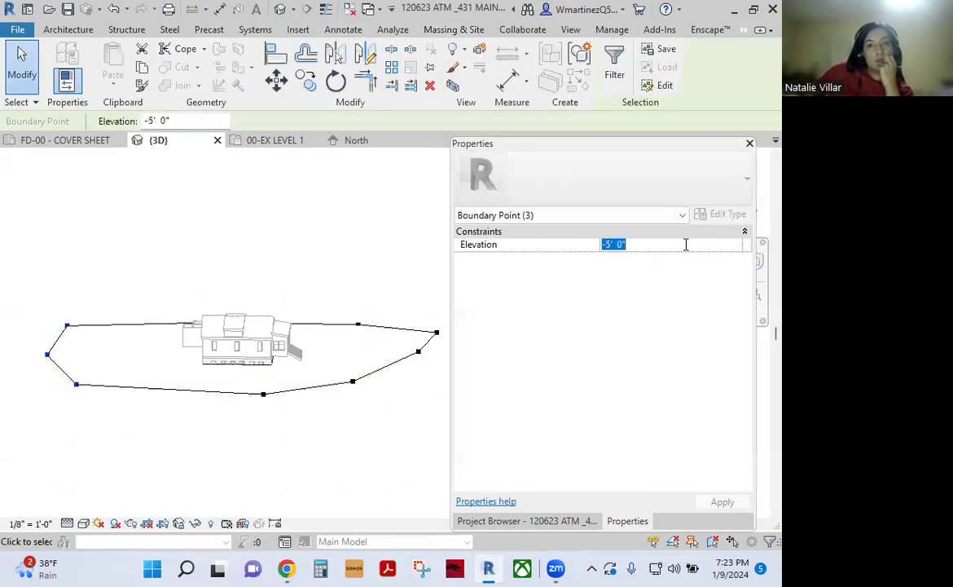
key("Return")
left_click(264, 194)
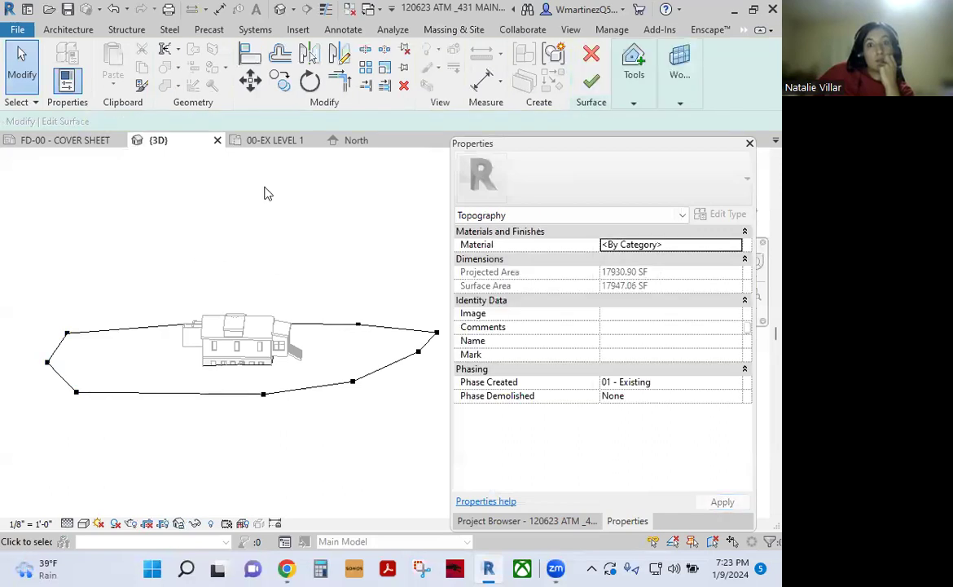
left_click(588, 67)
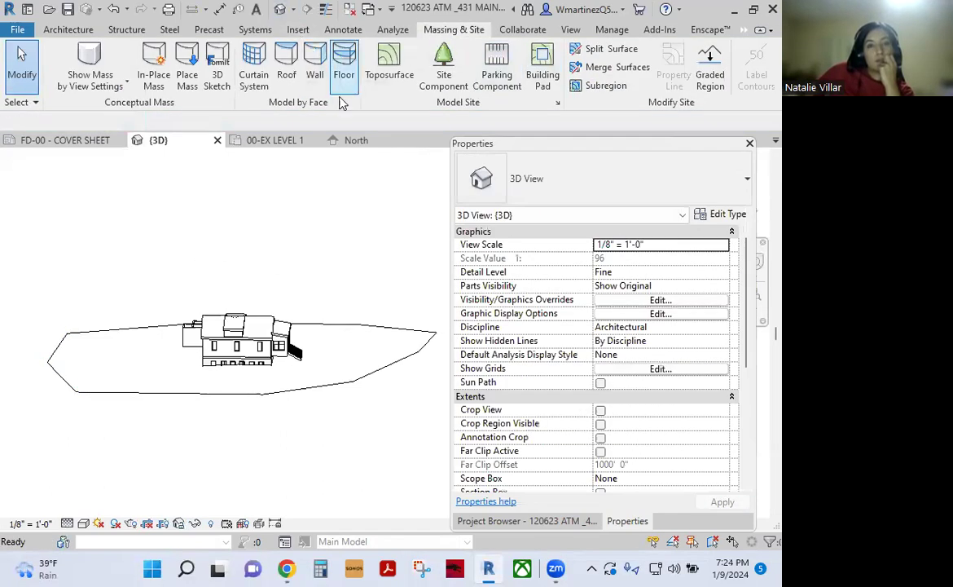
- Review the result in the North elevation and 3D, ending on the 00-EX LEVEL 1 plan
left_click(350, 140)
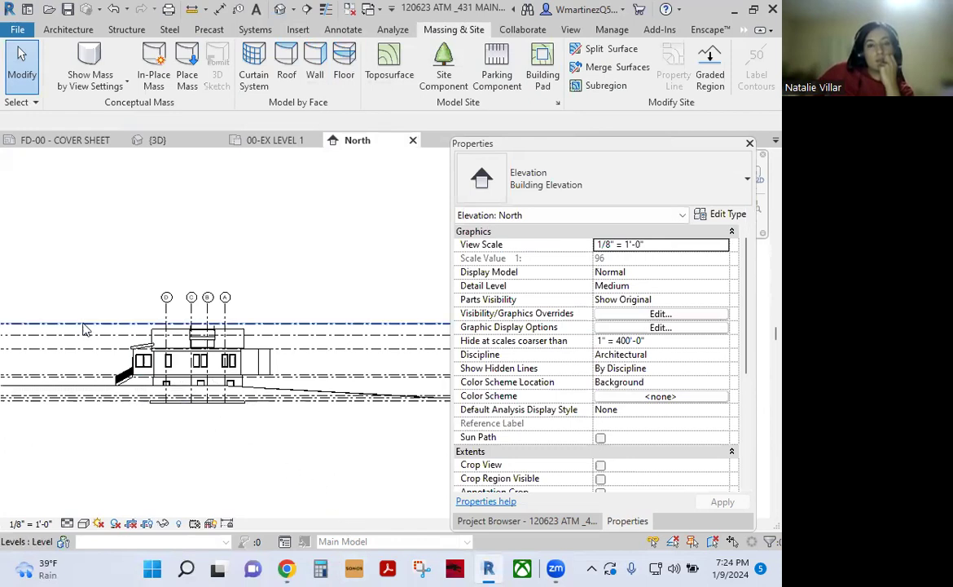
scroll(234, 427, "up", 3)
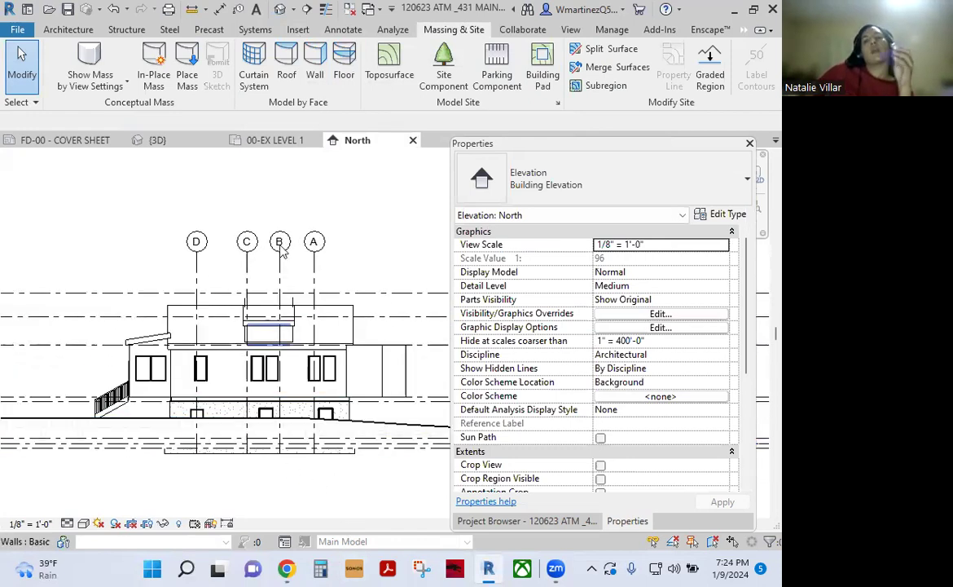
left_click(280, 9)
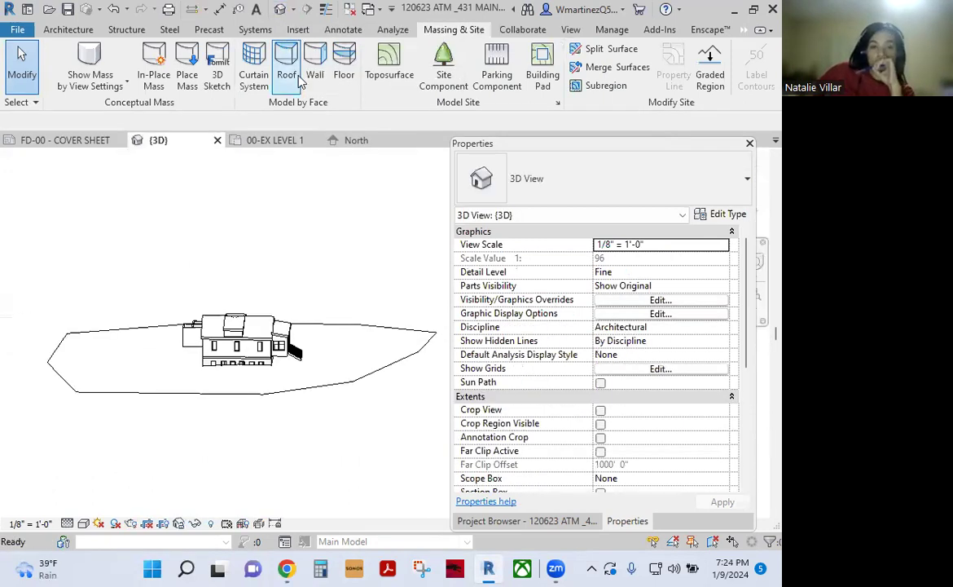
left_click(276, 141)
scroll(255, 352, "up", 2)
scroll(270, 358, "up", 2)
scroll(141, 389, "up", 1)
scroll(140, 389, "down", 1)
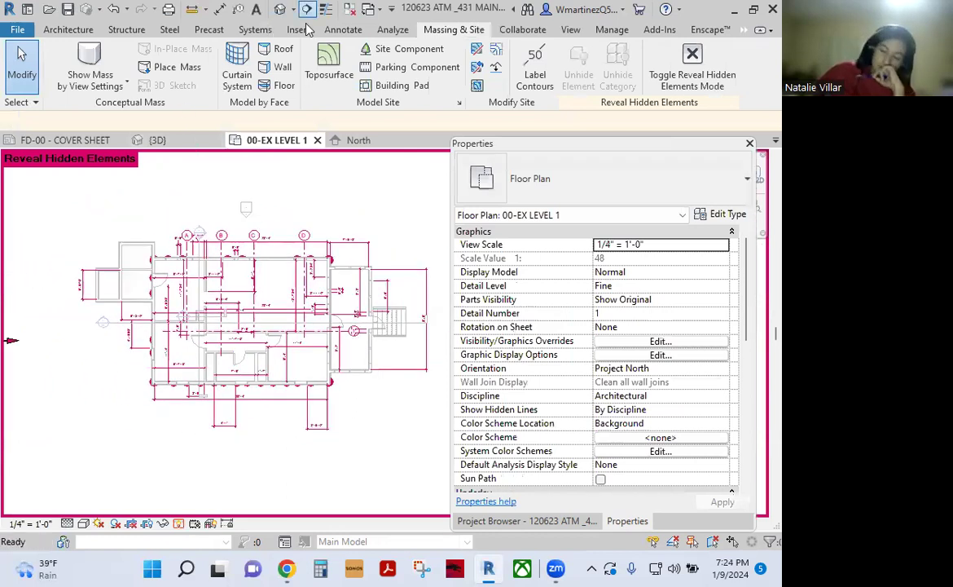
- Draw a building section line across the house from left to right and go to its view
left_click(307, 9)
left_click(51, 310)
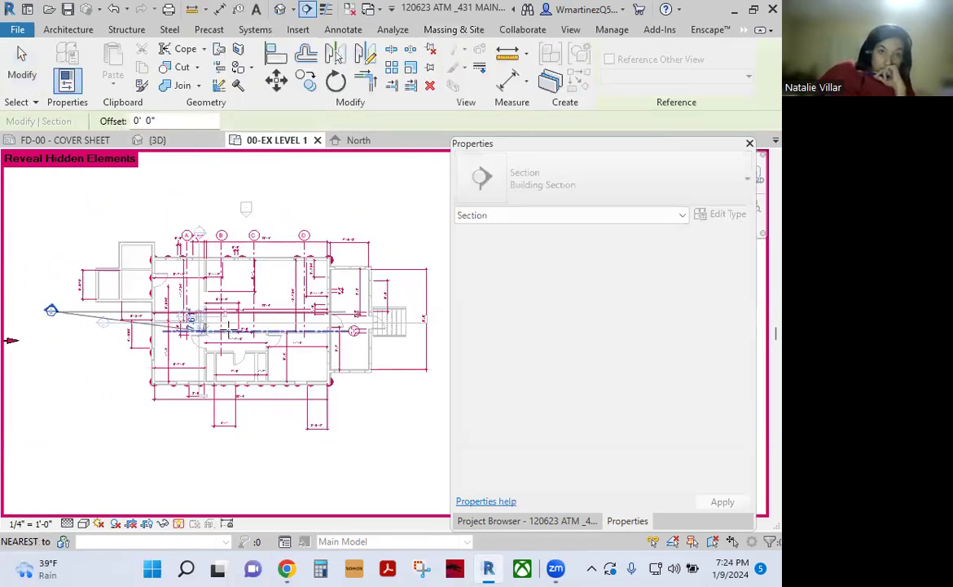
left_click(432, 311)
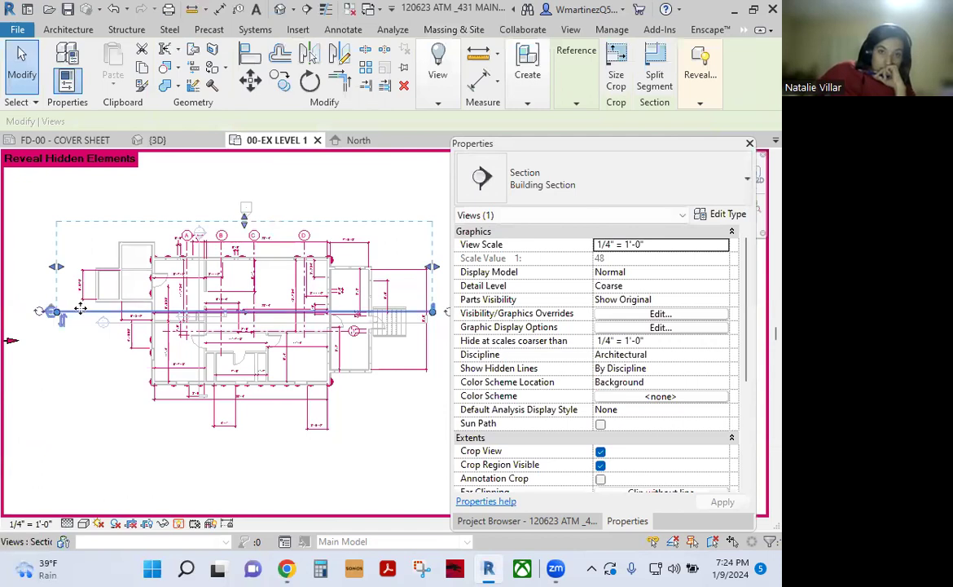
right_click(82, 290)
left_click(136, 190)
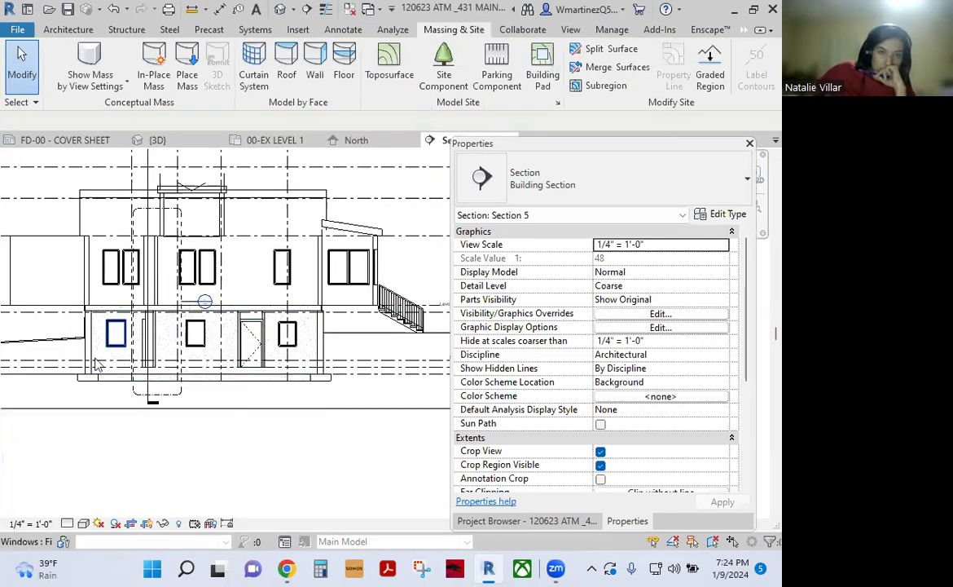
- Zoom in on Section 5 and check the topography by selecting it, then deselect
scroll(242, 422, "down", 1)
scroll(236, 432, "down", 1)
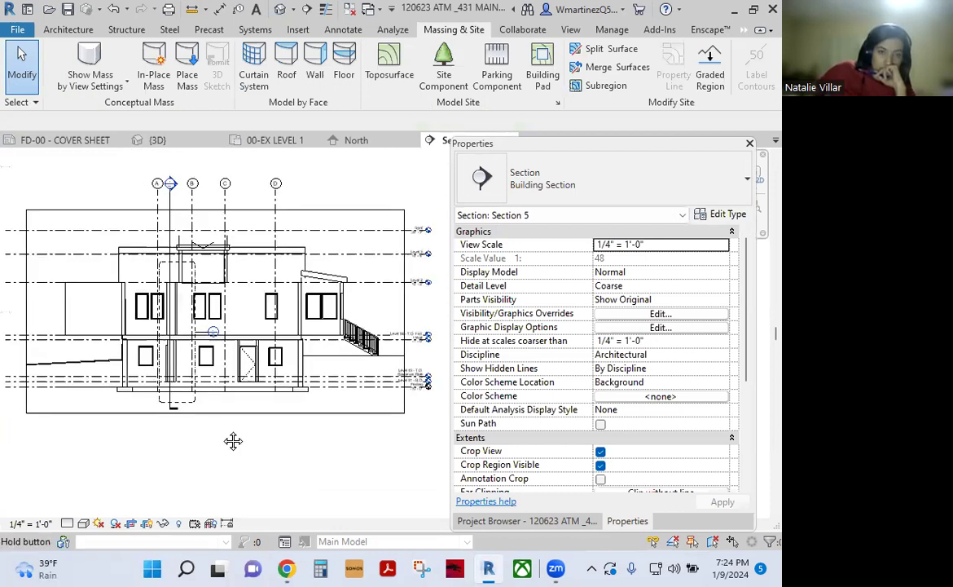
scroll(232, 440, "down", 1)
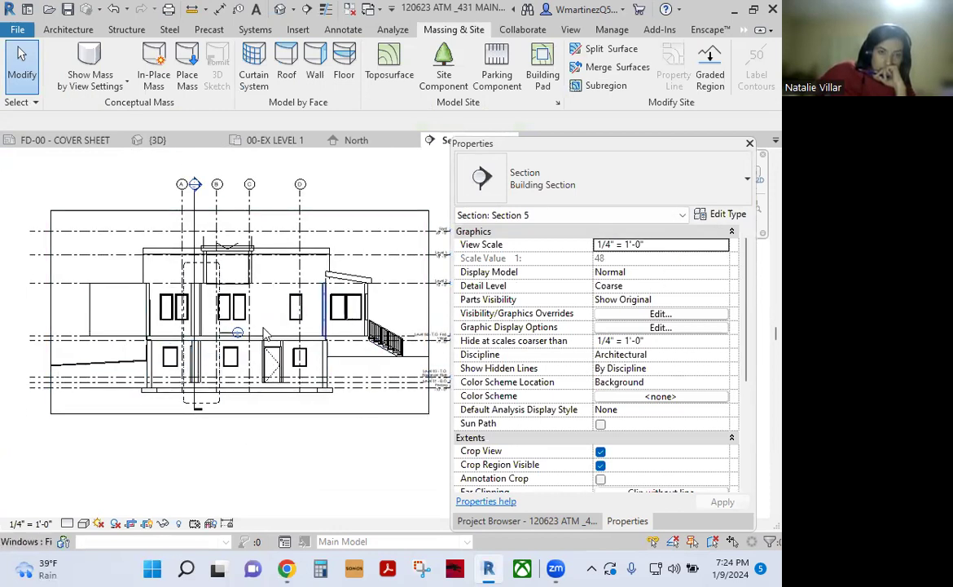
left_click(352, 368)
key("Escape")
- Pan toward the foundation and inspect the topography ground line in Section 5
scroll(222, 407, "up", 2)
scroll(223, 408, "up", 2)
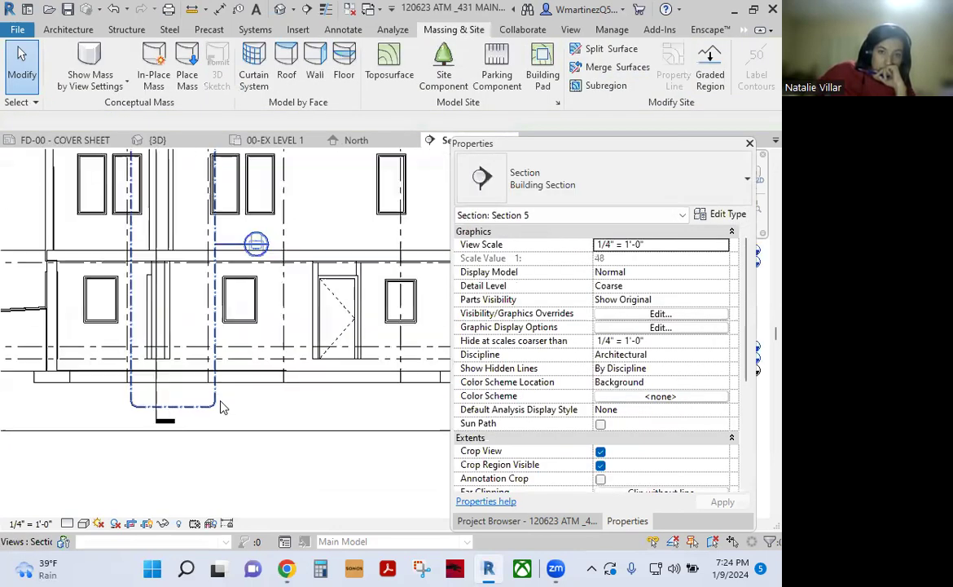
middle_click_drag(219, 385, 238, 407)
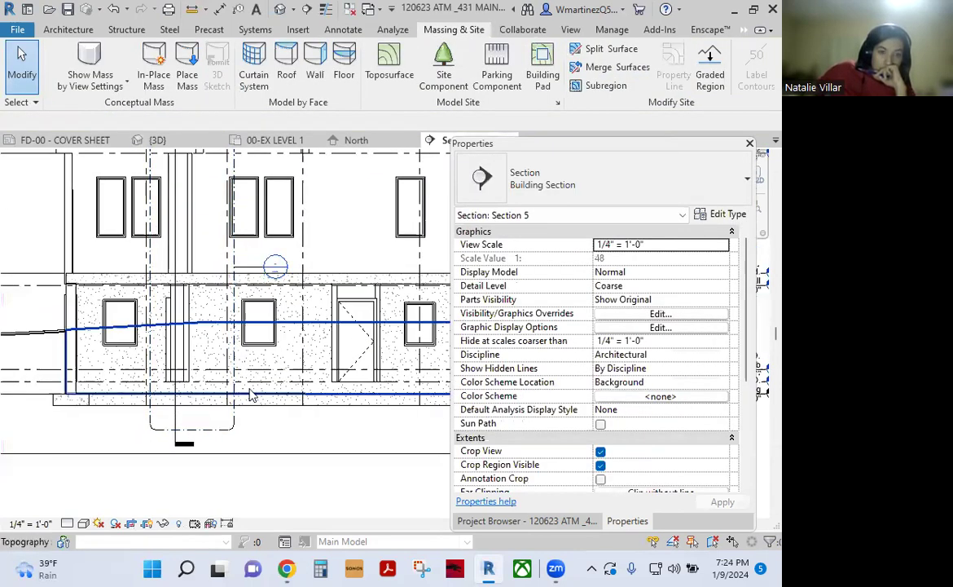
left_click(253, 400)
key("Escape")
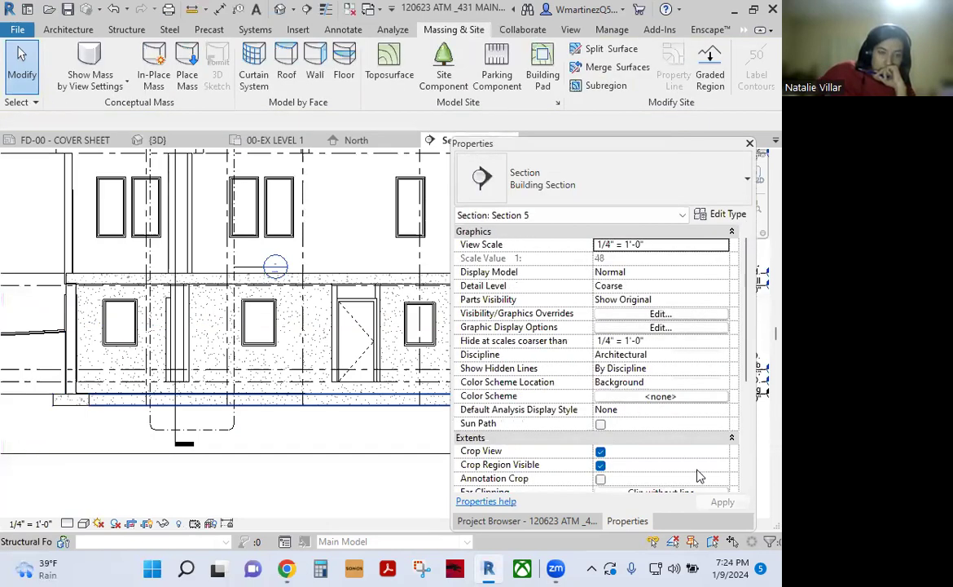
scroll(704, 472, "down", 3)
scroll(705, 473, "down", 1)
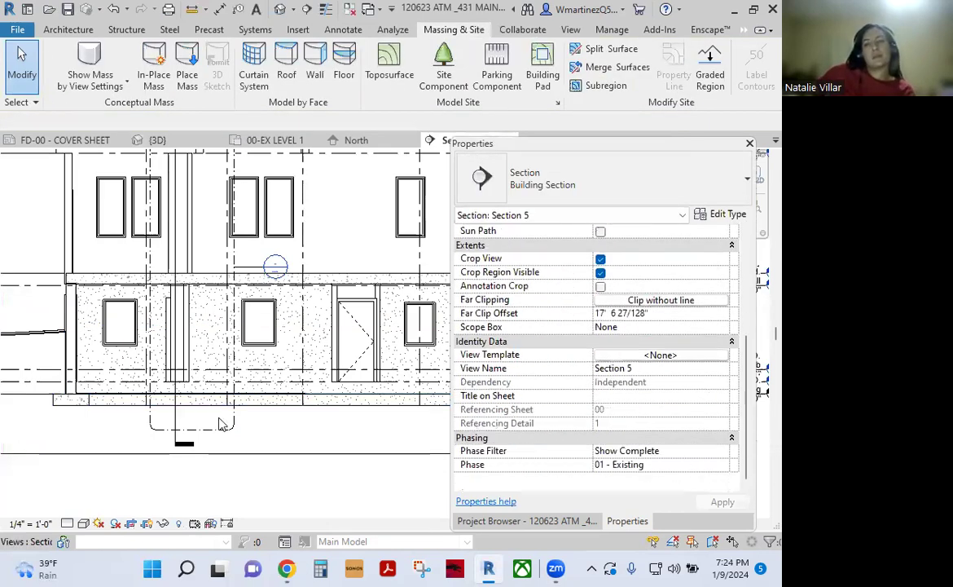
scroll(166, 448, "down", 2)
scroll(165, 448, "down", 2)
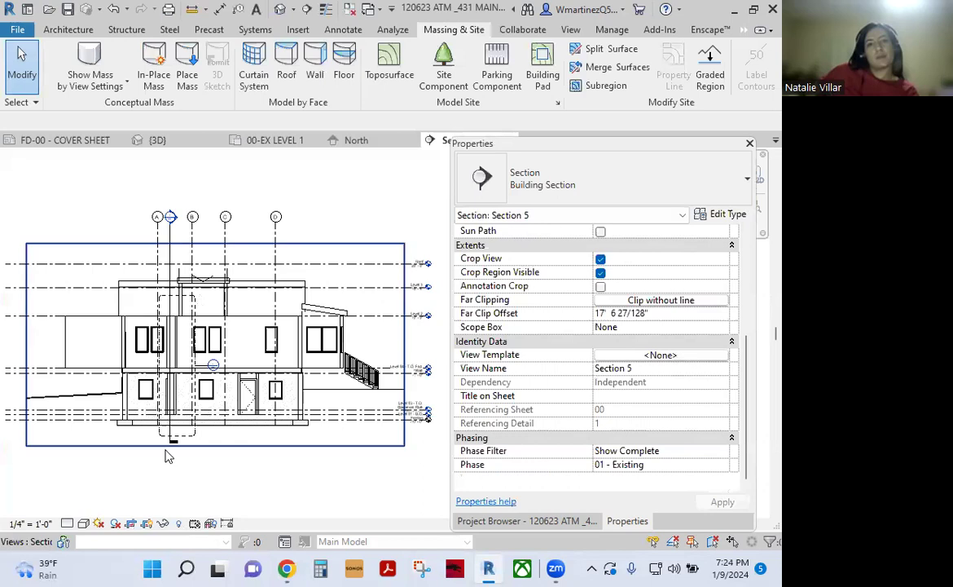